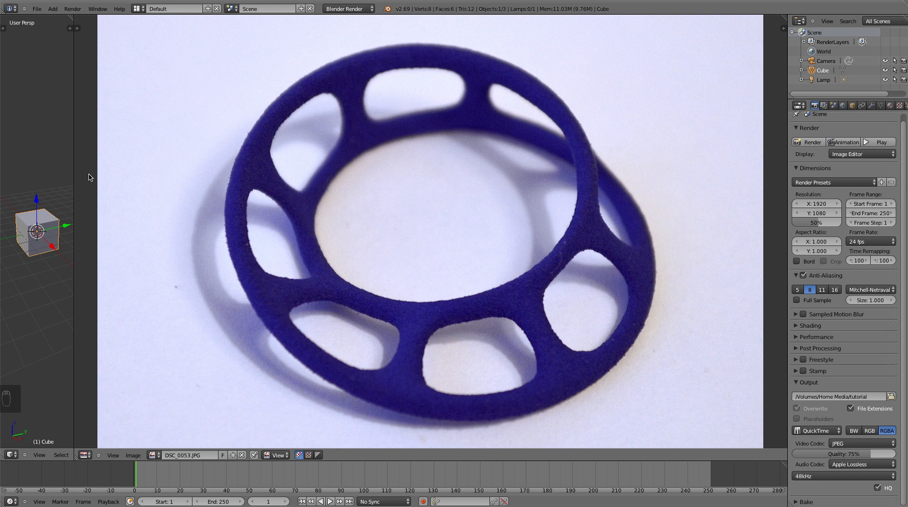
Step: Join the reference image area into the neighbouring 3D view so the 3D view fills the workspace
right_click(75, 184)
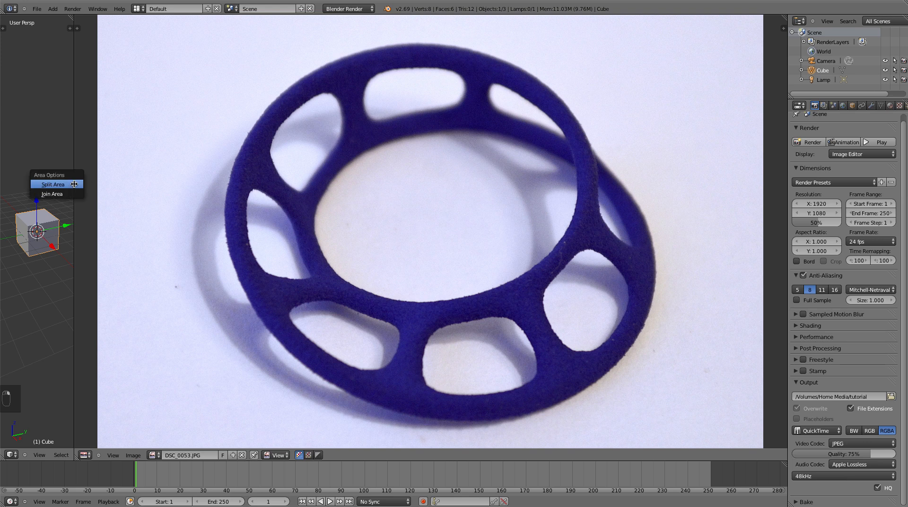
left_click(71, 194)
left_click(232, 176)
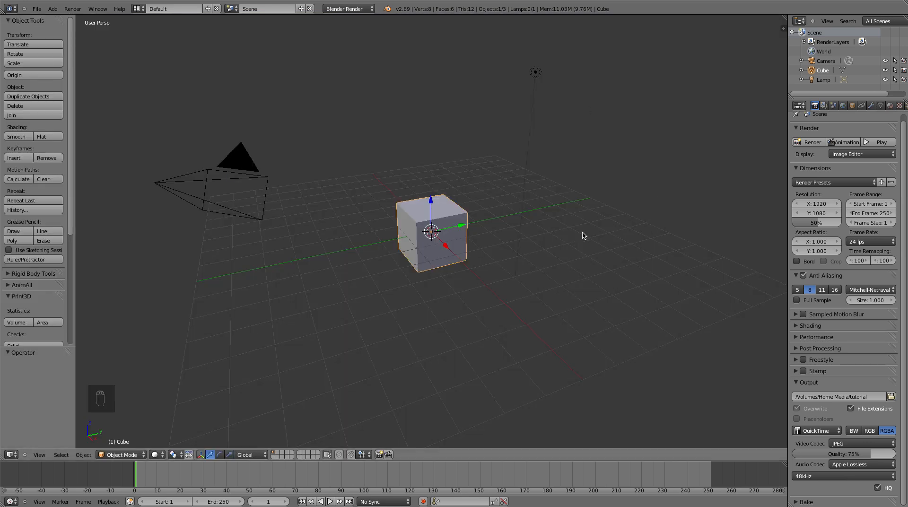
Step: Delete the camera and the lamp from the scene, keeping only the default cube
scroll(524, 360, "up", 3)
scroll(522, 360, "down", 5)
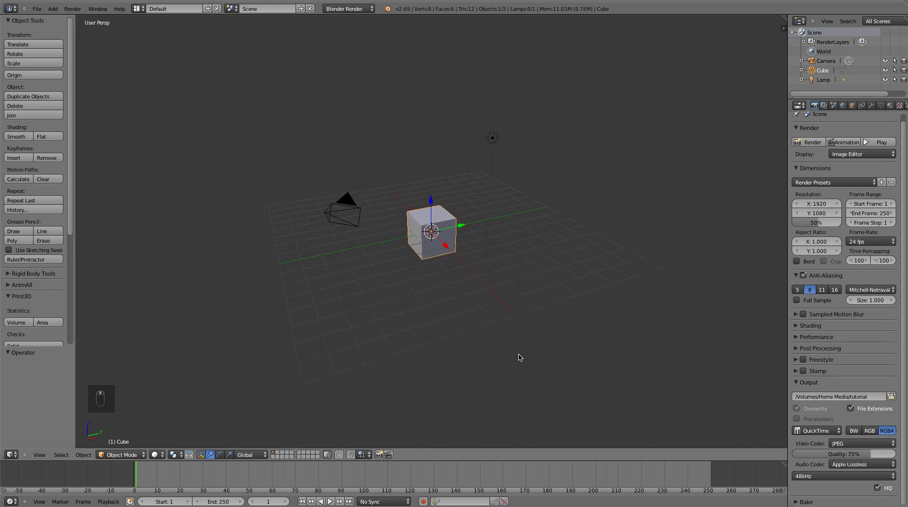
scroll(519, 357, "up", 2)
right_click(242, 163)
key("x")
left_click(242, 161)
right_click(535, 72)
key("x")
left_click(534, 74)
Step: Flatten the cube by scaling it along the Z axis to about 0.392
middle_click_drag(430, 237, 462, 238)
scroll(451, 276, "up", 2)
right_click(449, 281)
middle_click_drag(450, 281, 471, 265)
scroll(480, 263, "up", 3)
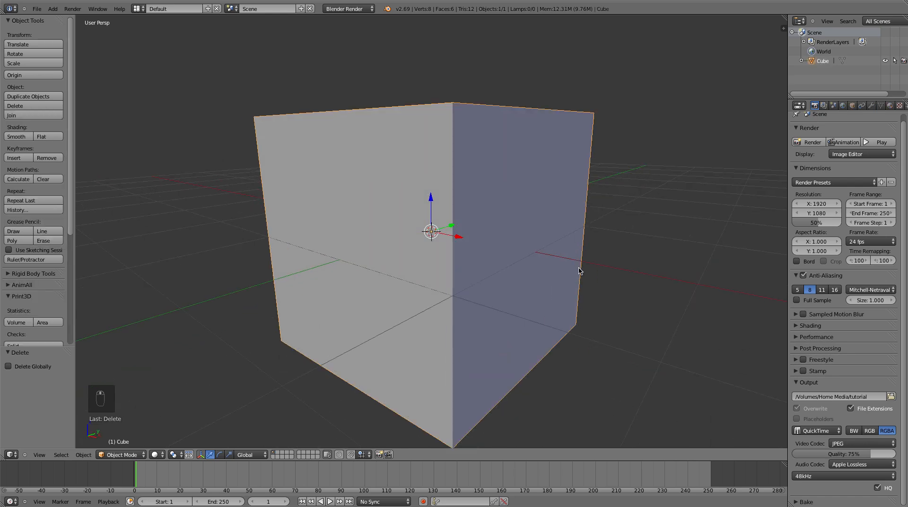
key("s")
key("z")
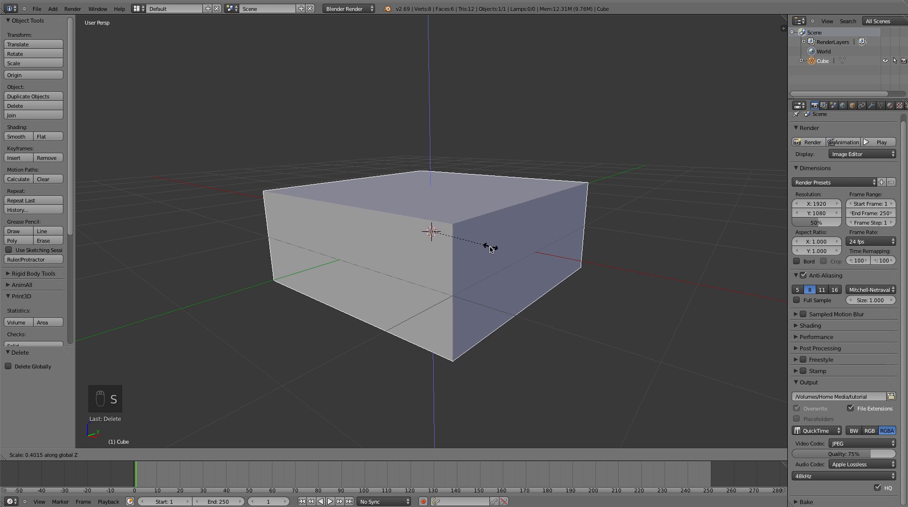
left_click(489, 247)
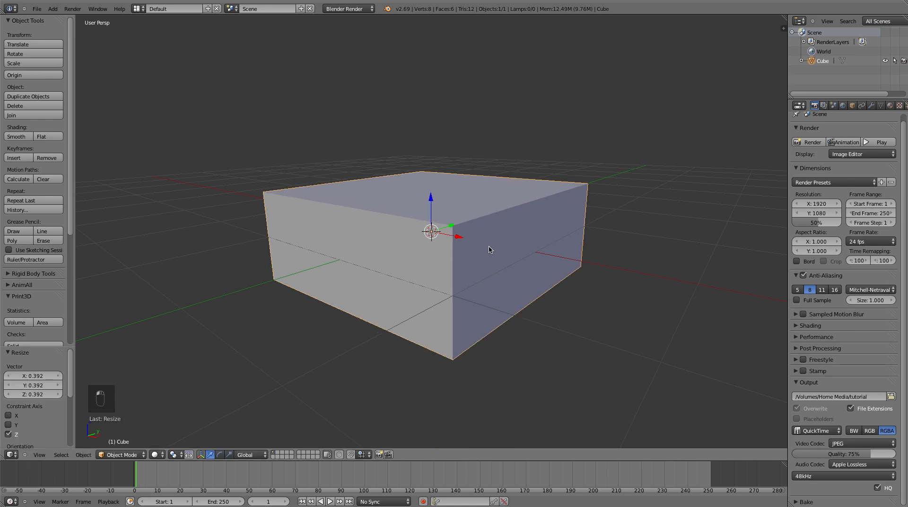
Step: In Edit Mode, add two evenly spaced loop cuts dividing the flattened cube into three sections along the X axis
key("Tab")
middle_click_drag(482, 292, 457, 228)
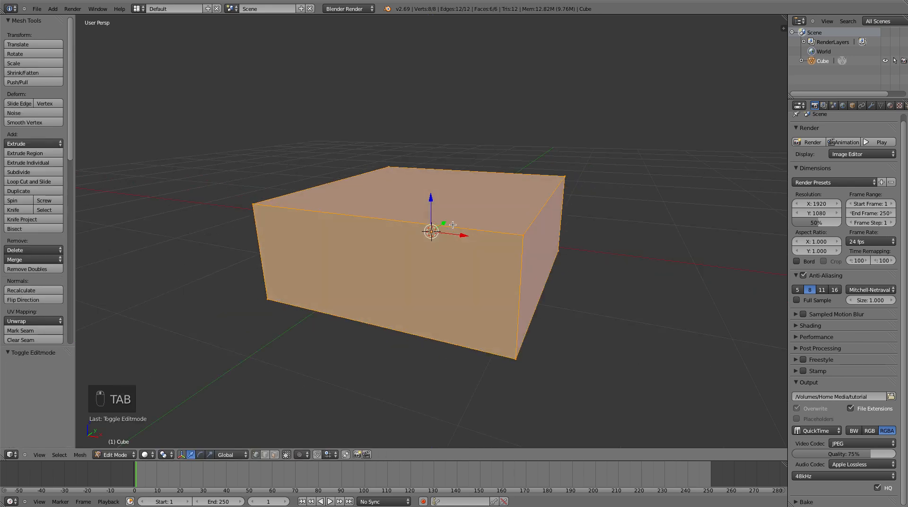
key("ctrl+r")
scroll(452, 225, "up", 1)
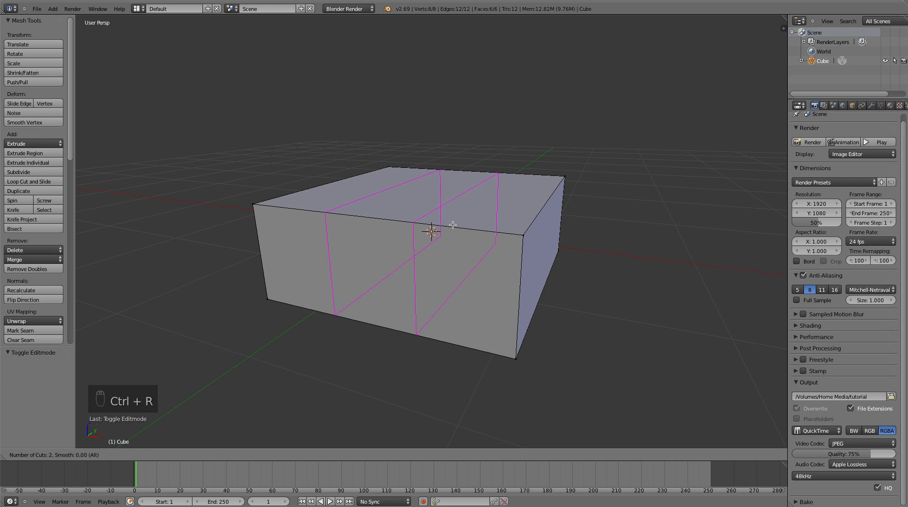
left_click(452, 224)
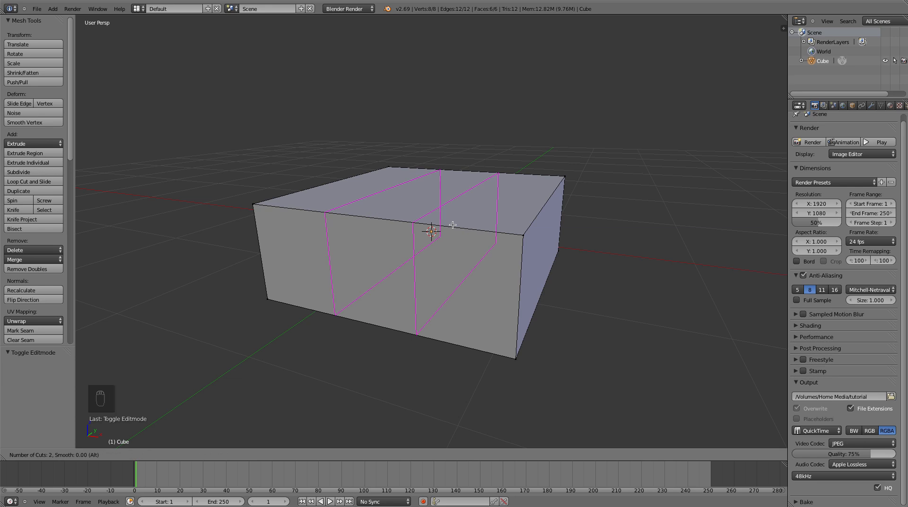
right_click(403, 237)
middle_click_drag(479, 234, 465, 247)
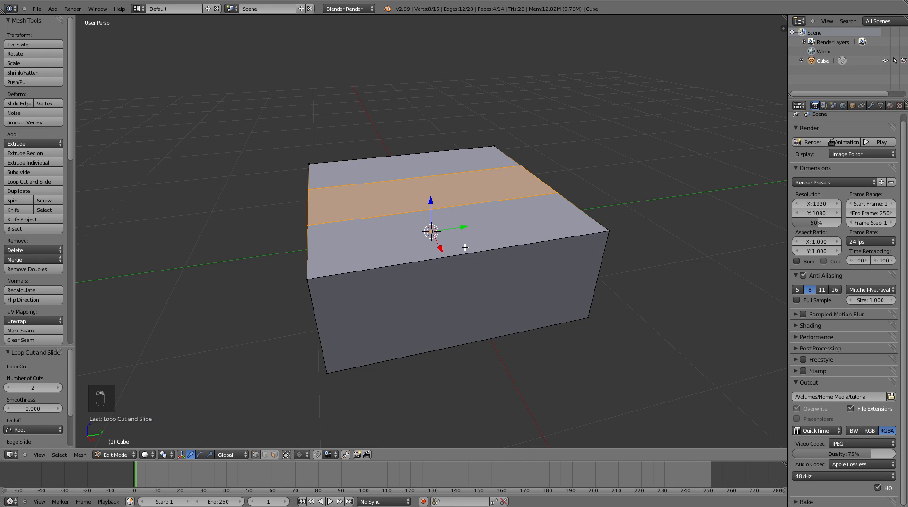
Step: Add two more evenly spaced loop cuts perpendicular to the first pair, dividing the cube into thirds along the Y axis
key("ctrl+r")
scroll(465, 247, "up", 1)
left_click(465, 247)
right_click(465, 247)
middle_click_drag(465, 247, 408, 353)
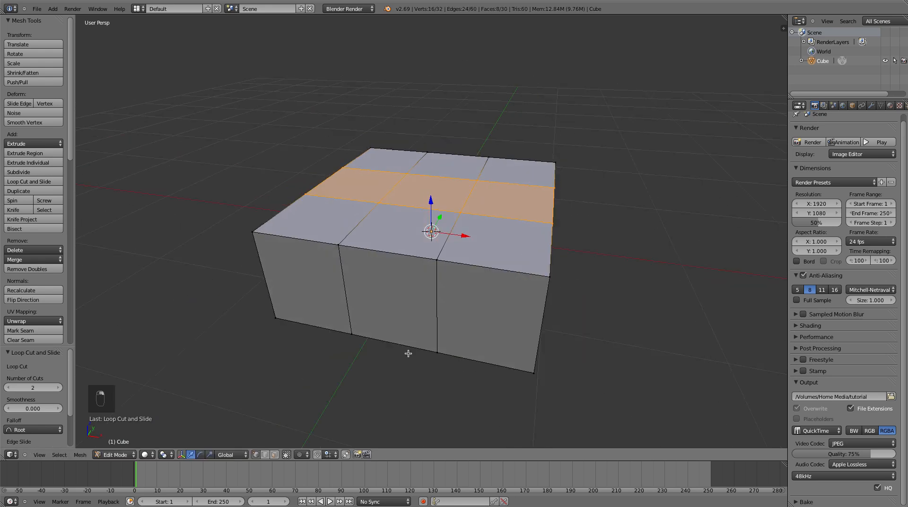
Step: Delete the middle column's top, outer side and bottom faces at both Y ends, cutting two opposite notches
left_click(276, 455)
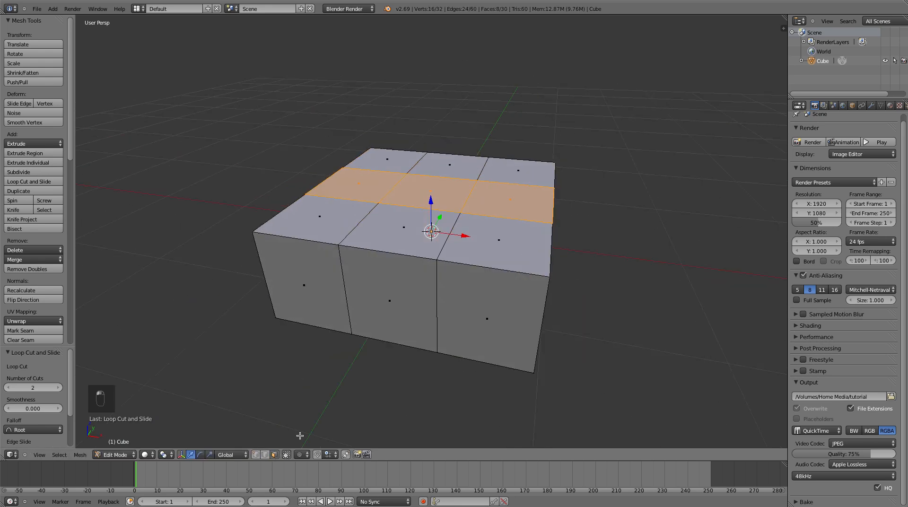
right_click(407, 245)
right_click(388, 299, "shift")
middle_click_drag(389, 238, 387, 192)
right_click(396, 205, "shift")
middle_click_drag(436, 262, 295, 301)
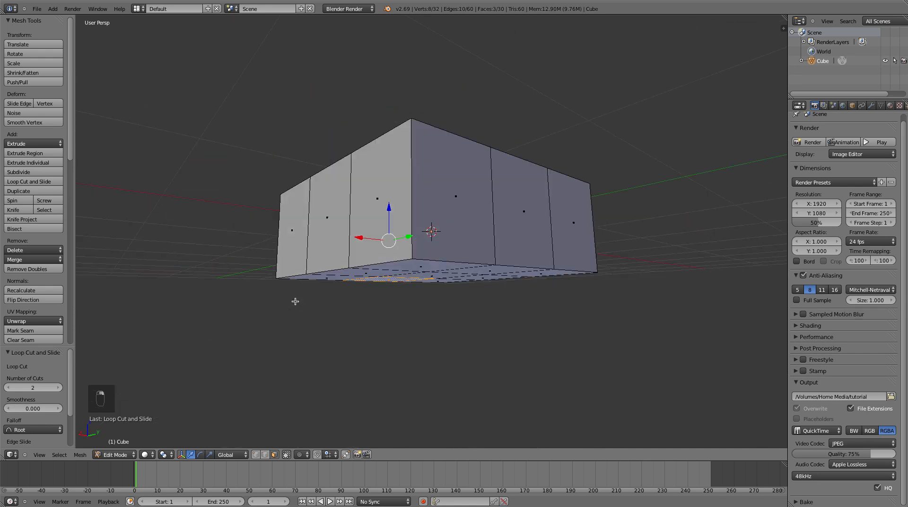
right_click(500, 276, "shift")
right_click(510, 232, "shift")
middle_click_drag(497, 238, 518, 183)
right_click(449, 276, "shift")
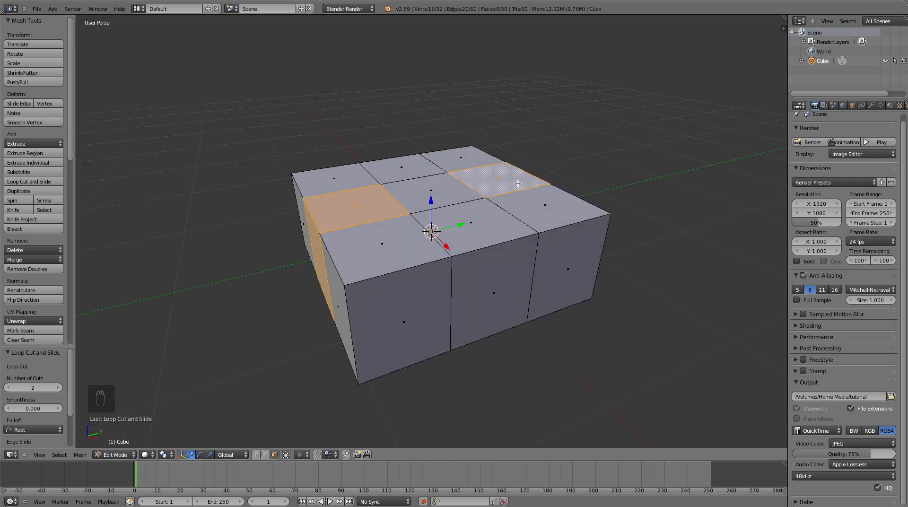
key("z")
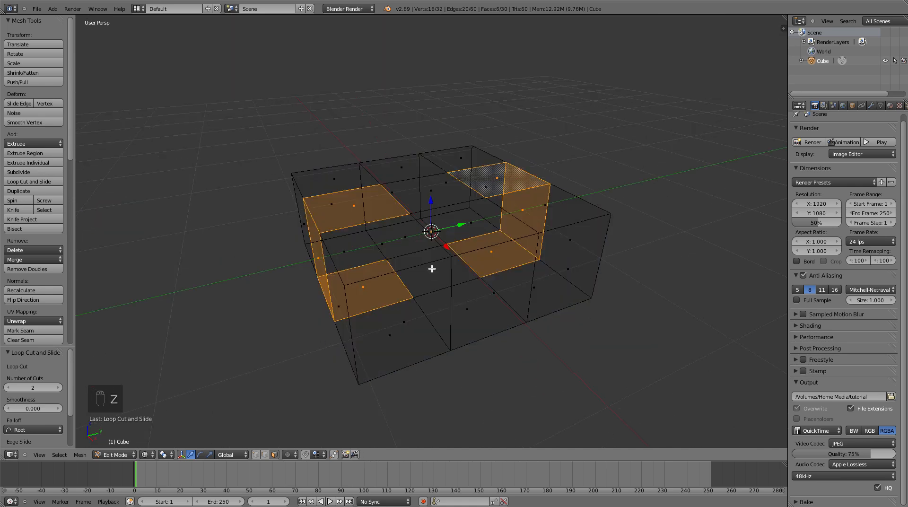
key("z")
middle_click_drag(476, 190, 481, 191)
key("x")
left_click(482, 190)
middle_click_drag(481, 192, 372, 325)
Step: In vertex selection mode, fill the inner wall of the -X block in the -Y notch with a face
left_click(258, 455)
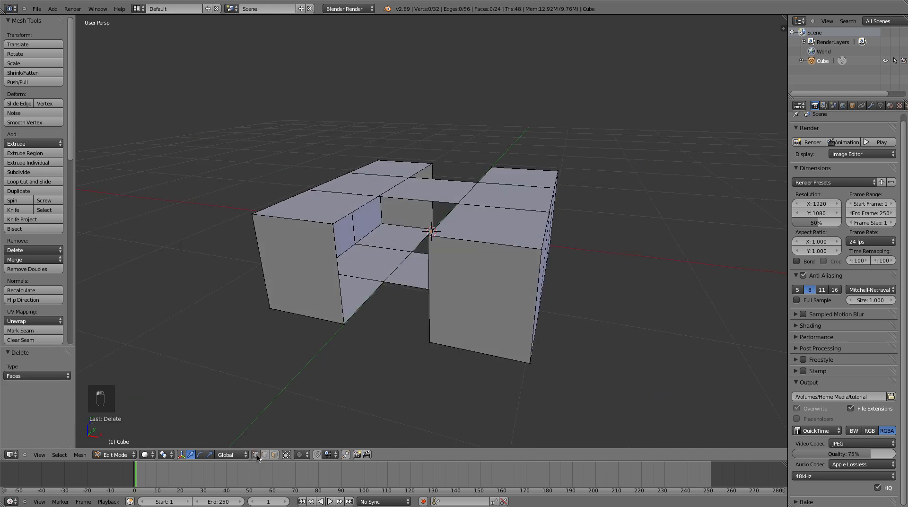
middle_click_drag(353, 397, 394, 306)
right_click(380, 191)
right_click(386, 290, "shift")
right_click(353, 313, "shift")
right_click(351, 213, "shift")
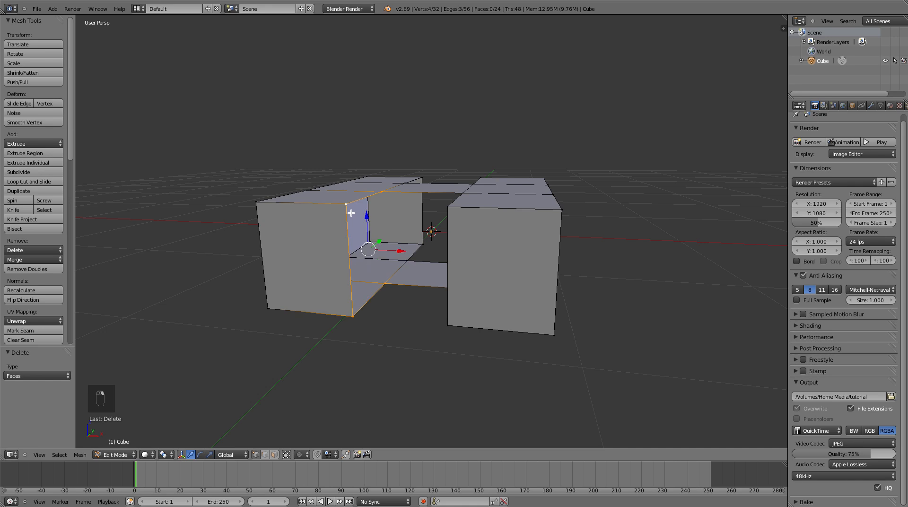
key("f")
middle_click_drag(381, 282, 386, 242)
Step: Fill the back wall of the same notch with a face between the two blocks
right_click(384, 190)
right_click(389, 283, "shift")
middle_click_drag(416, 307, 457, 305)
right_click(476, 283, "shift")
right_click(488, 202, "shift")
key("f")
Step: Fill the inner wall of the +X block in the notch with a face from its four corner vertices
right_click(486, 201)
right_click(481, 282, "shift")
right_click(528, 322, "shift")
right_click(528, 217, "shift")
key("f")
middle_click_drag(486, 299, 271, 291)
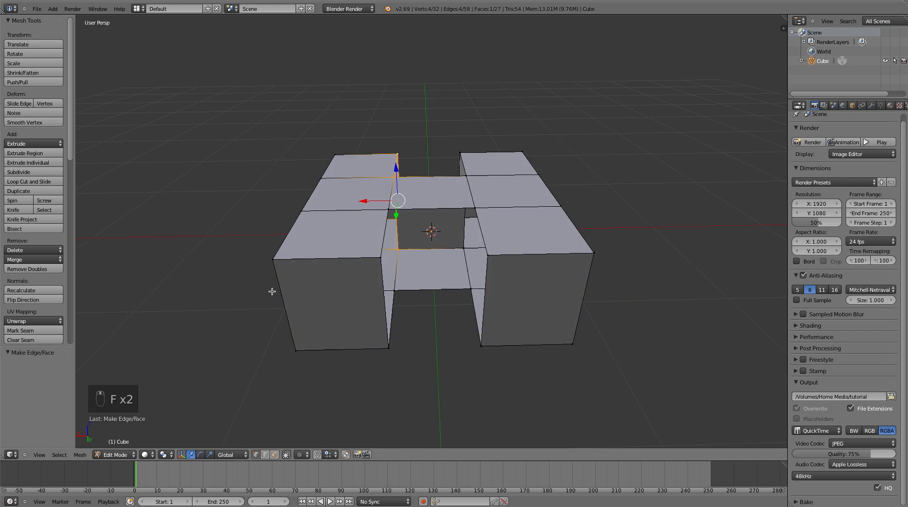
Step: Add one centred loop cut along the X axis through the middle of the H-shaped mesh
middle_click_drag(485, 242, 431, 213)
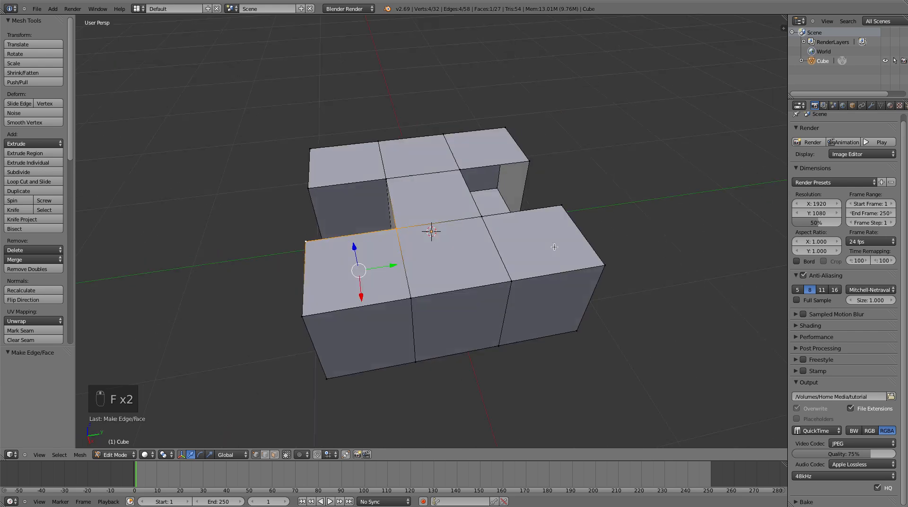
key("ctrl+r")
left_click(432, 213)
right_click(426, 230)
right_click(424, 233)
middle_click_drag(417, 241, 411, 251)
Step: In top orthographic wireframe view, box-select all vertices on the +Y side of the centre loop and delete them
key("KP_7")
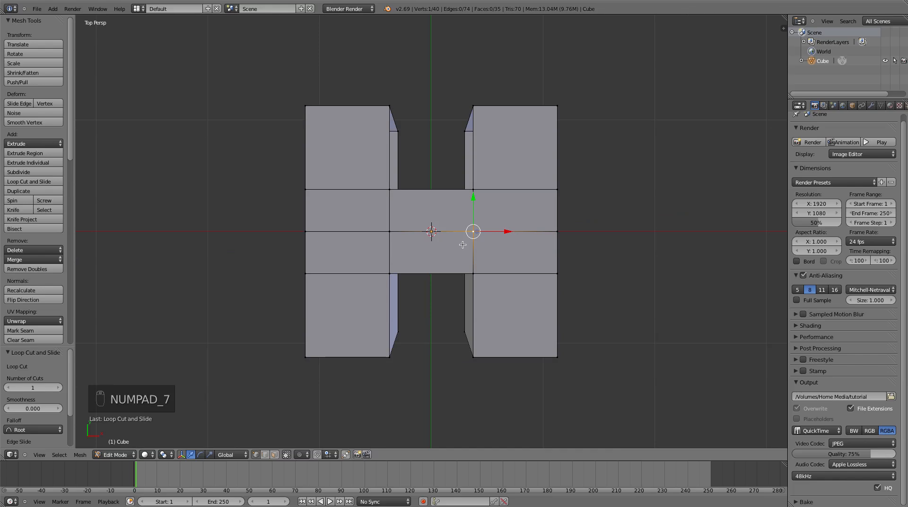
key("KP_5")
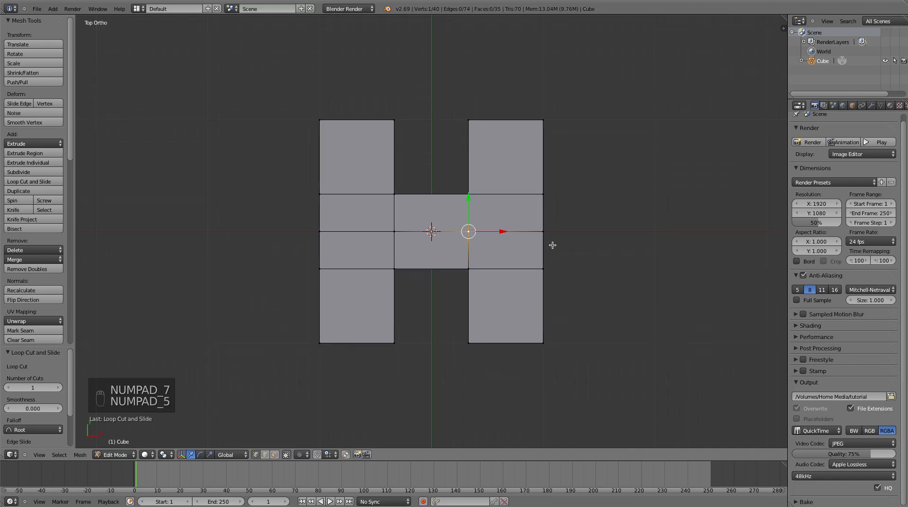
key("z")
key("z")
middle_click_drag(535, 242, 564, 217)
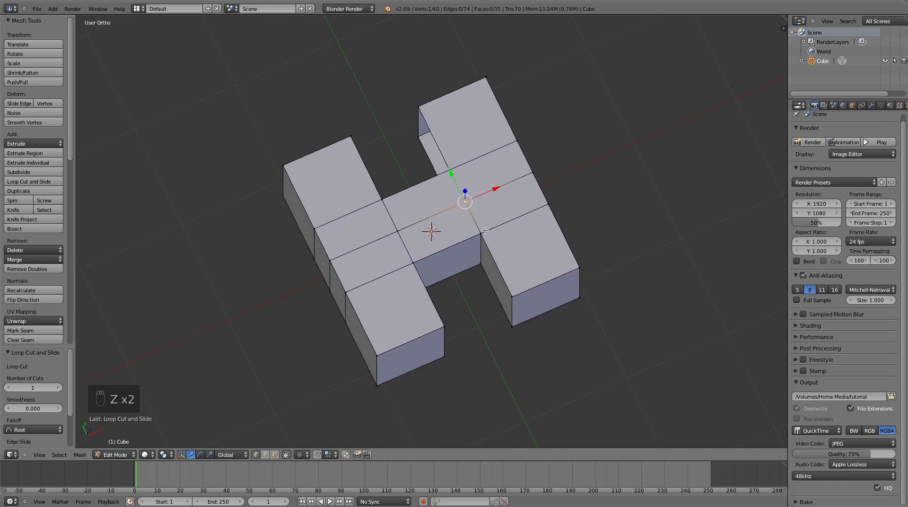
key("KP_7")
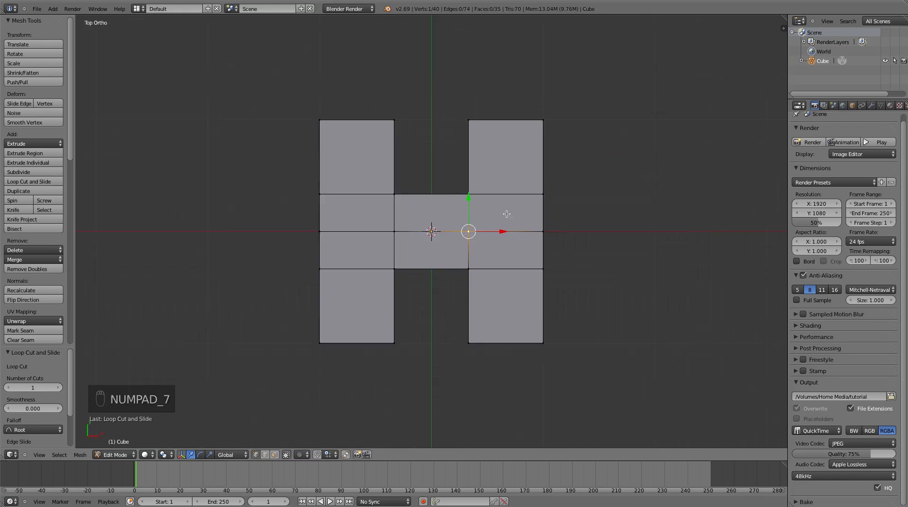
key("z")
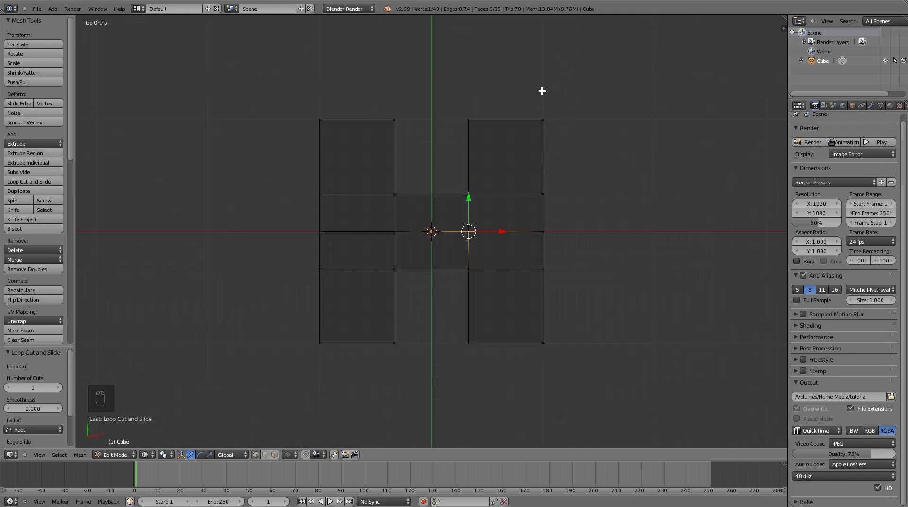
key("a")
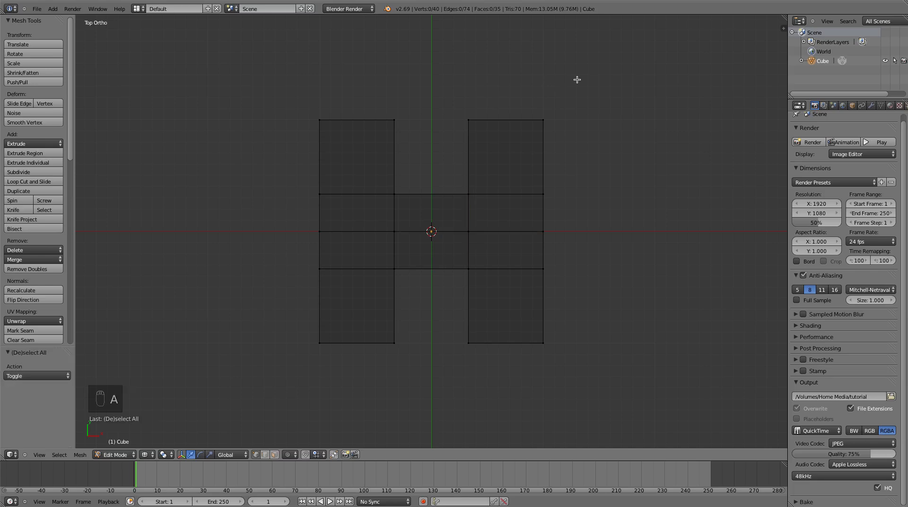
key("b")
left_click_drag(604, 55, 241, 222)
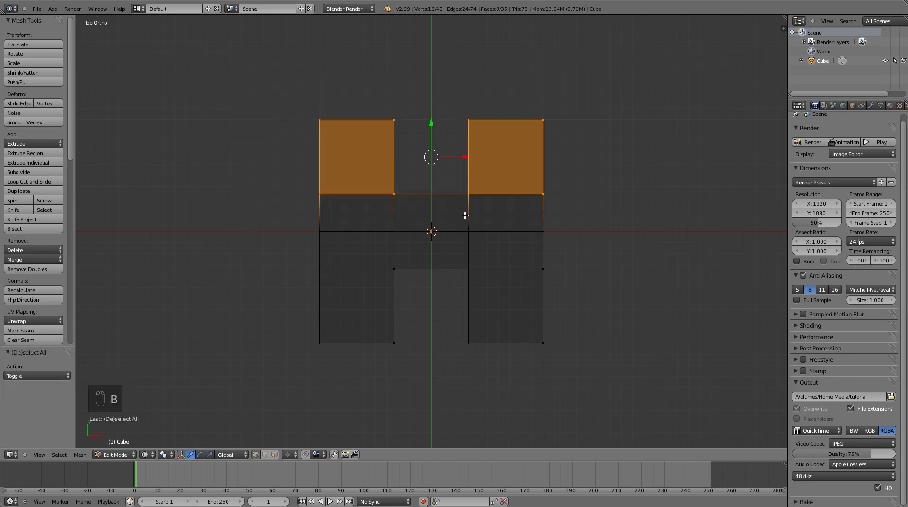
key("x")
left_click(462, 194)
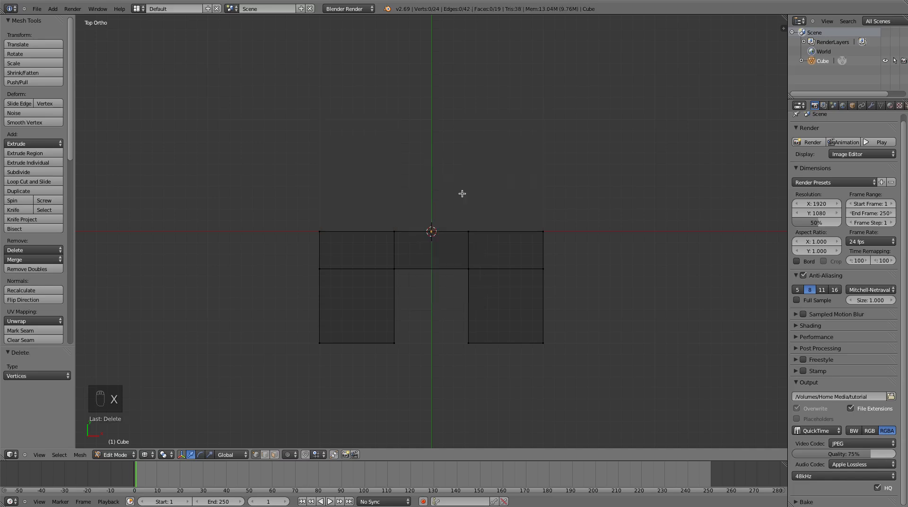
Step: Return to Object Mode with solid shading and add a Mirror modifier with only the Y axis enabled
key("Tab")
mouse_move(534, 288)
middle_mouse_down()
mouse_move(512, 245)
mouse_move(522, 235)
mouse_move(461, 234)
mouse_move(473, 227)
middle_mouse_up()
key("z")
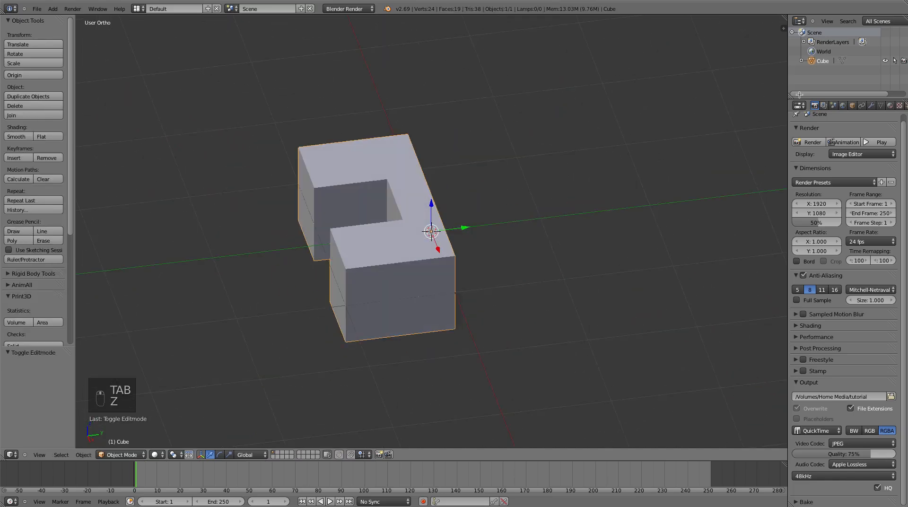
left_click(871, 105)
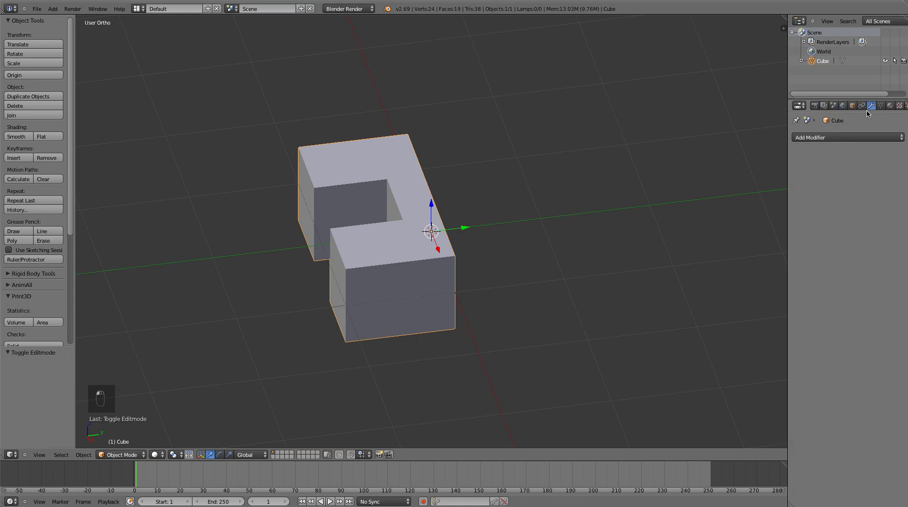
left_click(830, 137)
left_click(695, 230)
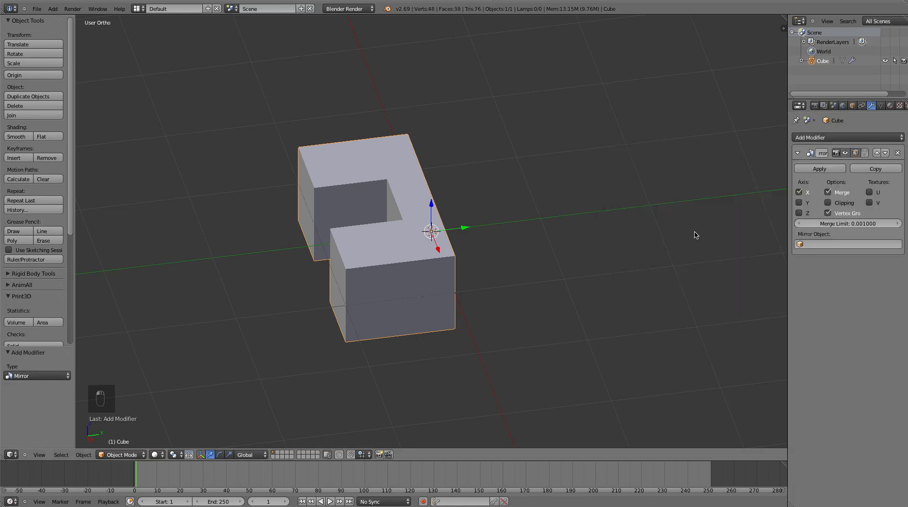
left_click(798, 202)
middle_click_drag(539, 193, 689, 147)
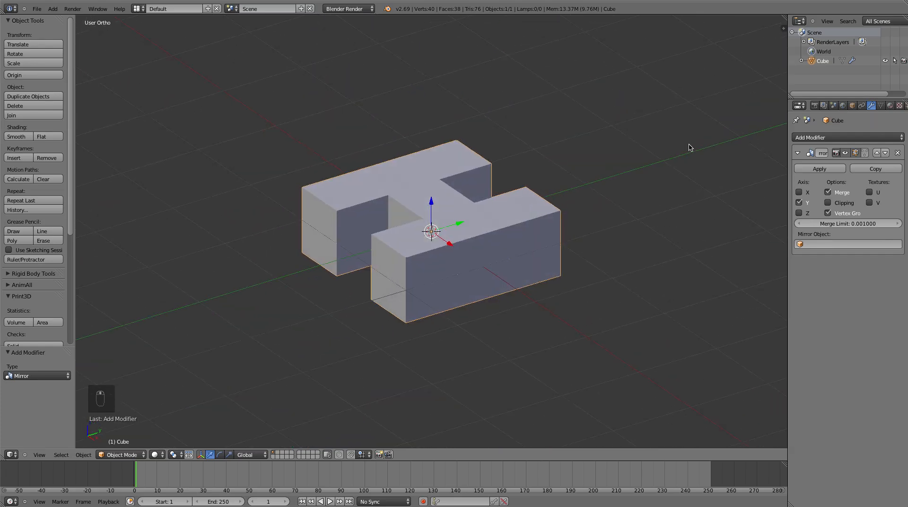
middle_click_drag(559, 195, 477, 147)
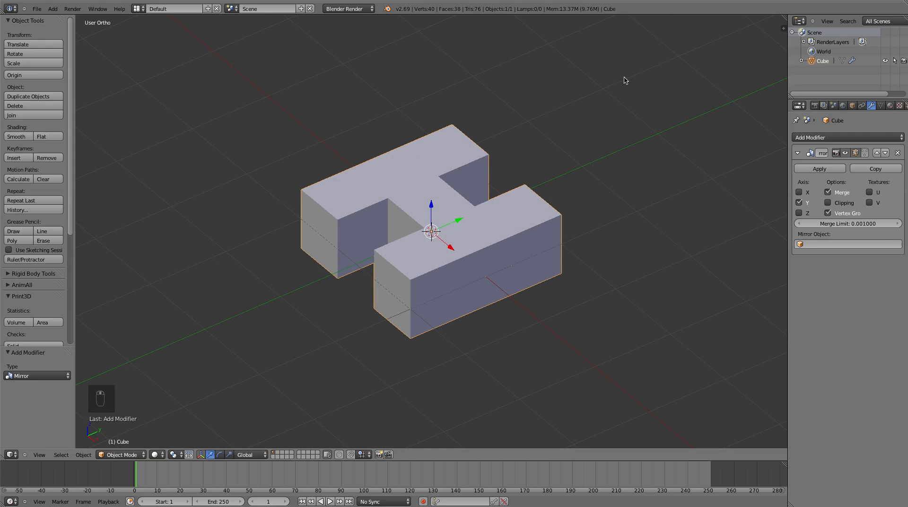
Step: In face selection mode, delete the two end faces of the blocks on the -Y side of the mesh
middle_click_drag(446, 259, 426, 309)
scroll(446, 282, "up", 2)
scroll(428, 304, "up", 2)
key("Tab")
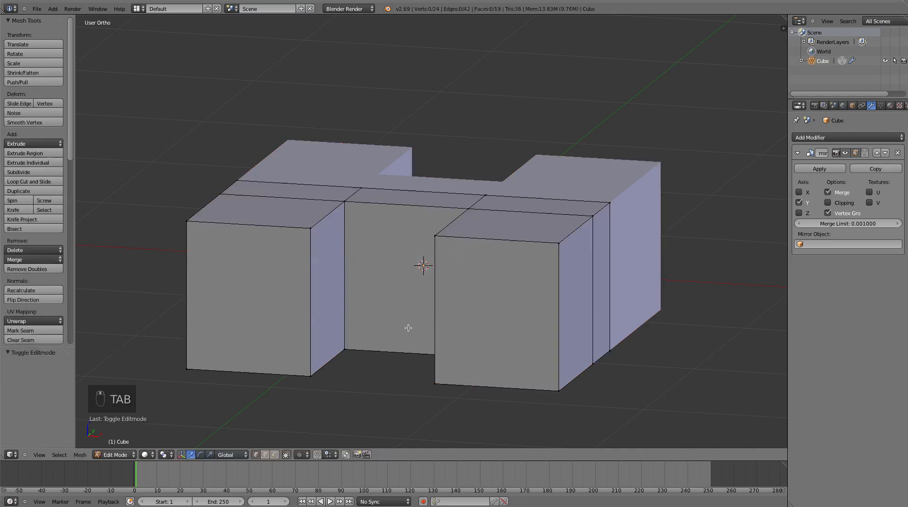
left_click(274, 455)
right_click(474, 299)
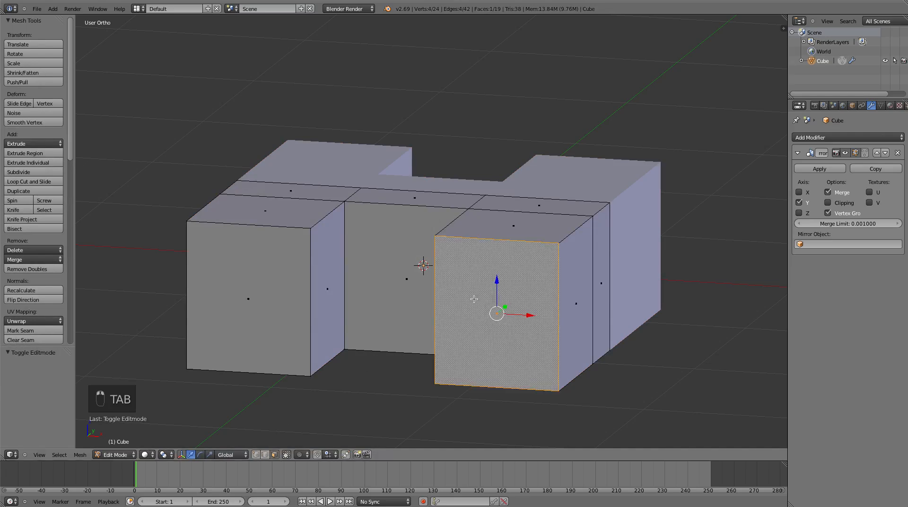
key("x")
left_click(461, 320)
right_click(243, 314)
key("x")
left_click(243, 314)
scroll(270, 359, "down", 4)
middle_click_drag(276, 354, 245, 367)
scroll(249, 356, "down", 2)
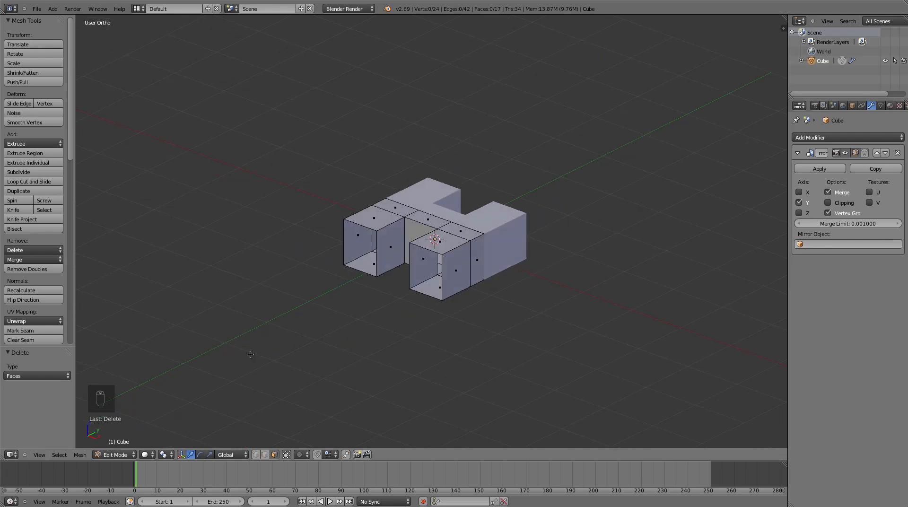
Step: Examine the mirrored H-shaped mesh in Object Mode from several angles, checking its open ends
key("Tab")
middle_click_drag(397, 302, 426, 264)
scroll(446, 285, "up", 5)
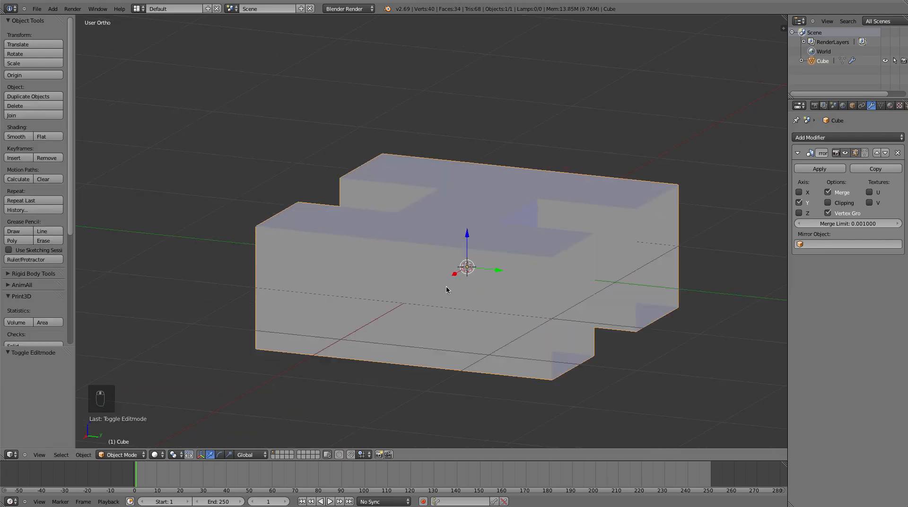
middle_click_drag(710, 349, 448, 238)
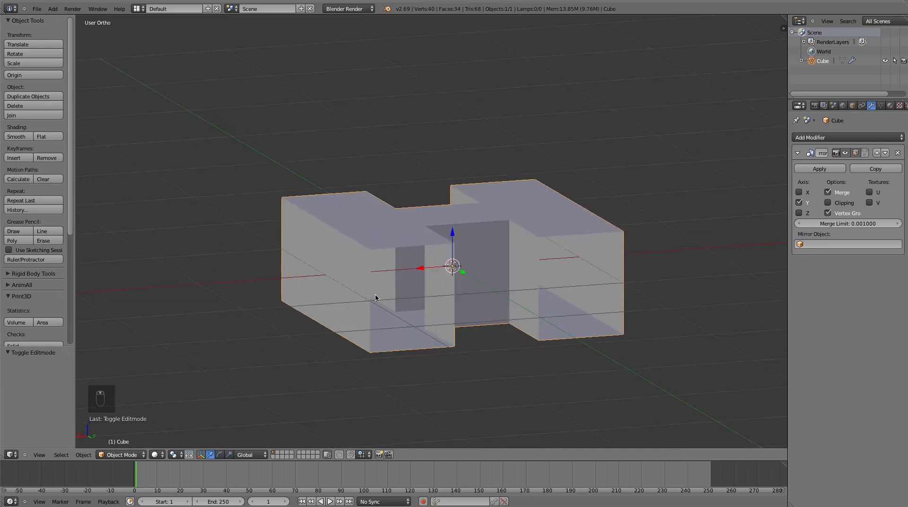
middle_click_drag(405, 279, 517, 322)
scroll(599, 276, "down", 5)
scroll(613, 230, "down", 2)
scroll(526, 279, "down", 2)
scroll(529, 234, "up", 4)
middle_click_drag(530, 234, 537, 324)
Step: In Edit Mode, switch from face to vertex selection and select vertices around the inner side wall of the -X block
key("Tab")
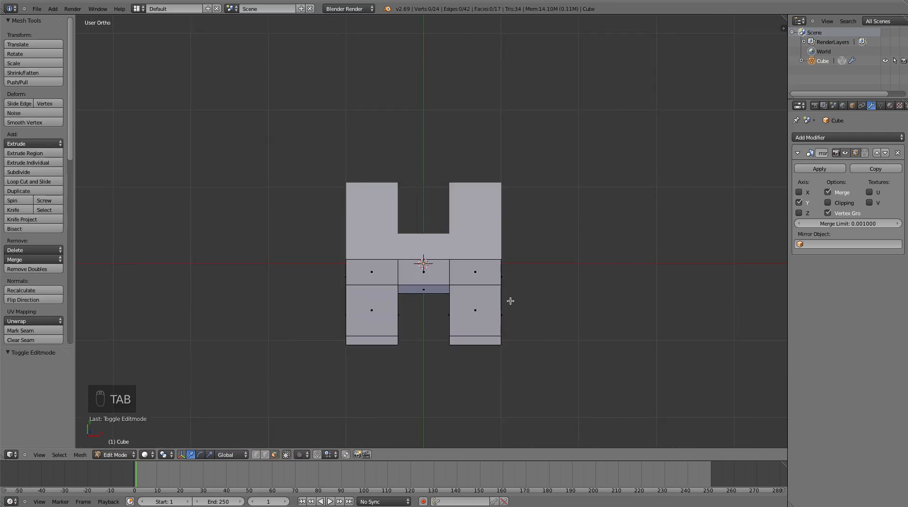
middle_click_drag(453, 298, 373, 315)
right_click(413, 313)
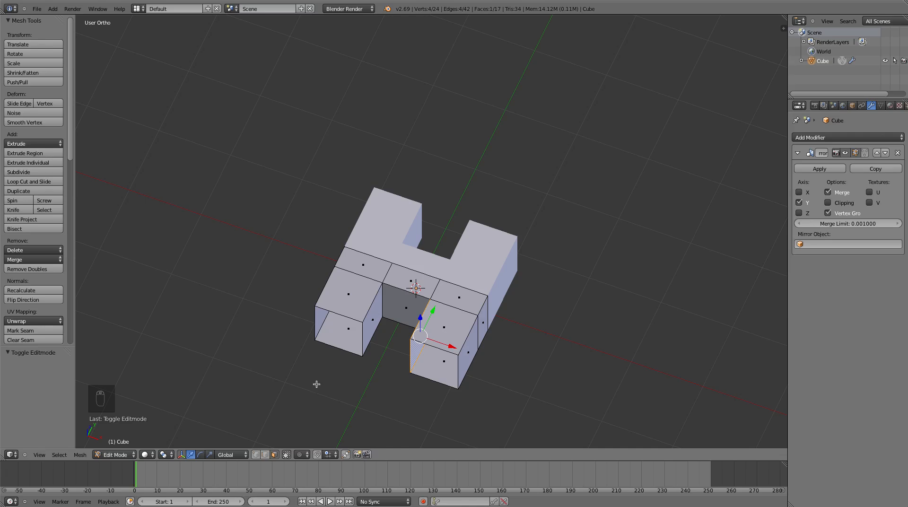
left_click(263, 454)
right_click(373, 299)
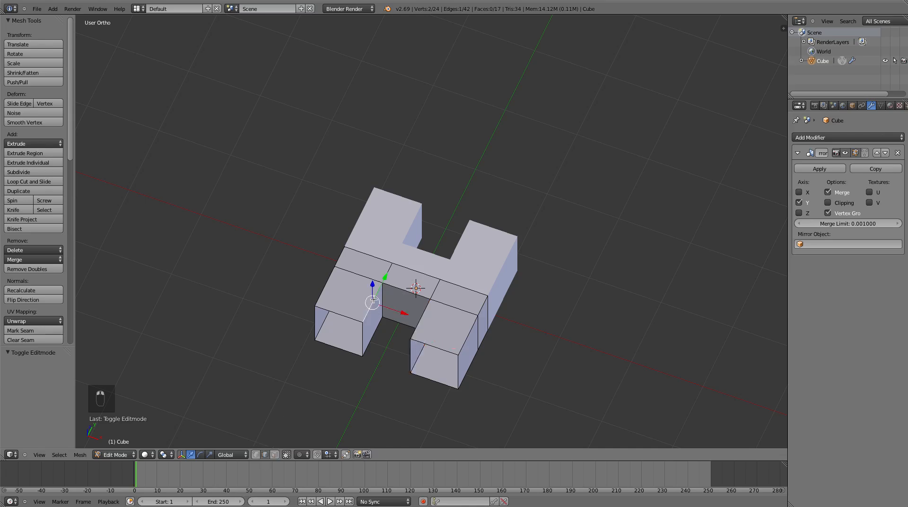
left_click(255, 454)
middle_click_drag(379, 286, 379, 234)
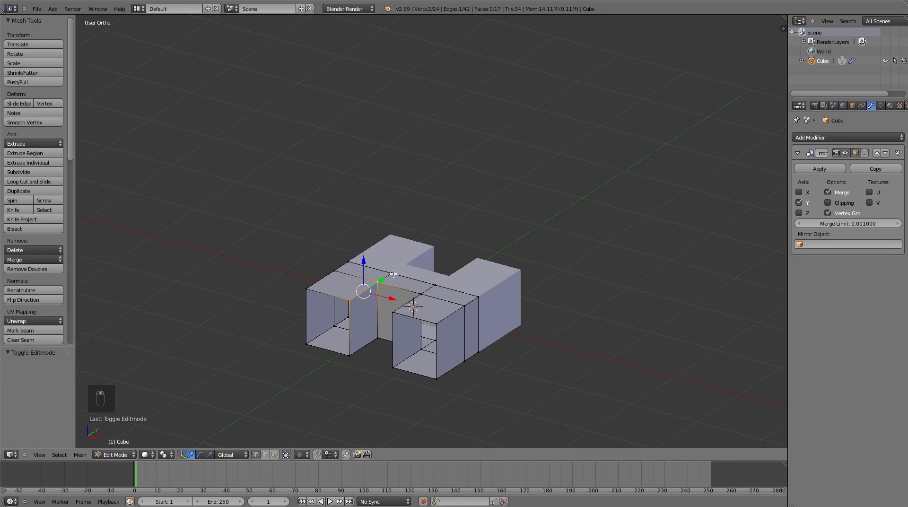
right_click(351, 330, "shift")
right_click(352, 349, "shift")
right_click(376, 335, "shift")
Step: Add one centred loop cut along the Y axis through the middle of the crossbar
middle_click_drag(393, 309, 433, 297)
key("ctrl+r")
left_click(433, 297)
right_click(433, 297)
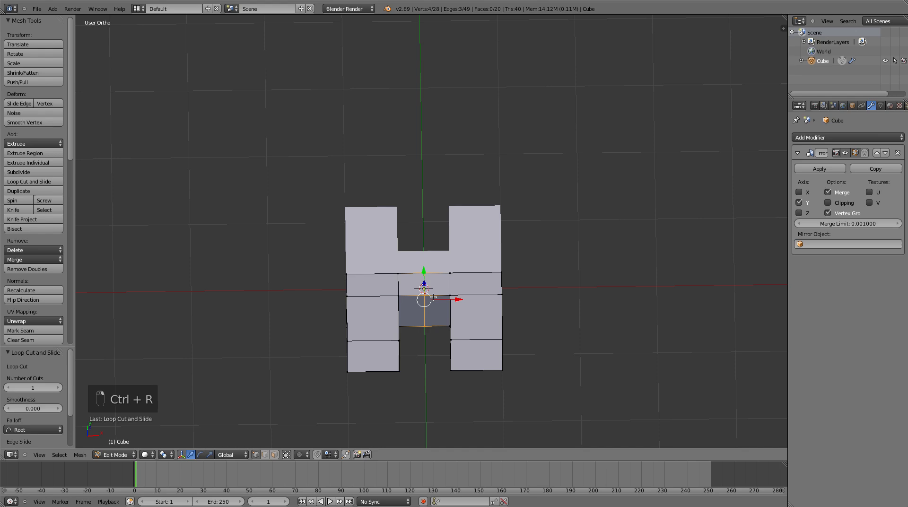
Step: In top orthographic wireframe view, box-select all vertices on the +X side of the centre loop and delete them
key("KP_7")
key("z")
key("a")
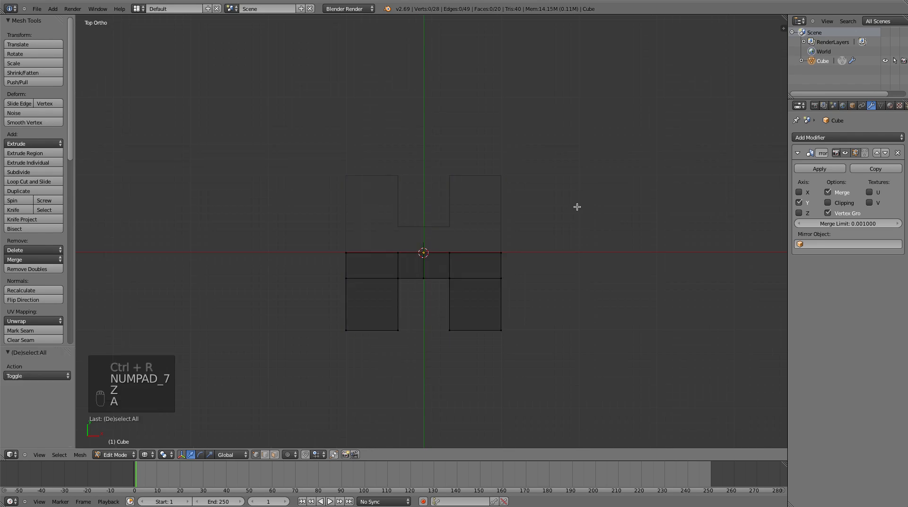
key("b")
left_click_drag(586, 190, 428, 367)
key("x")
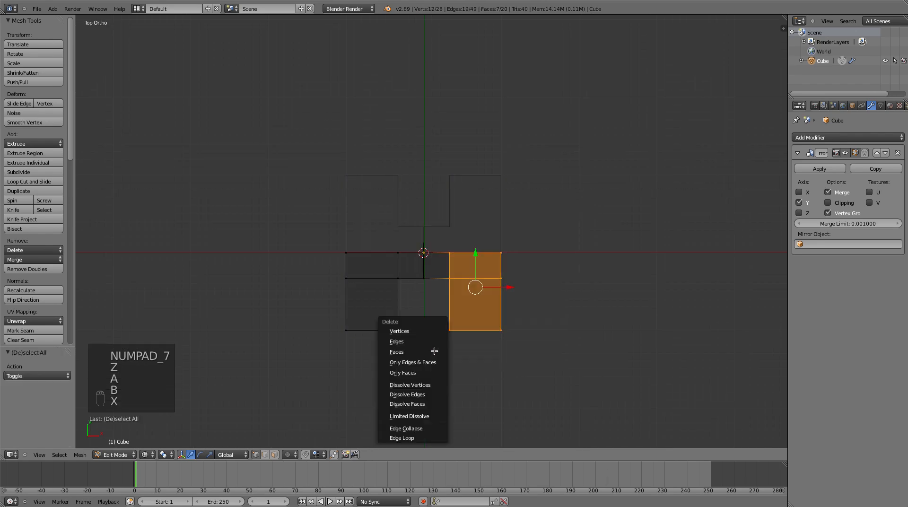
left_click(415, 331)
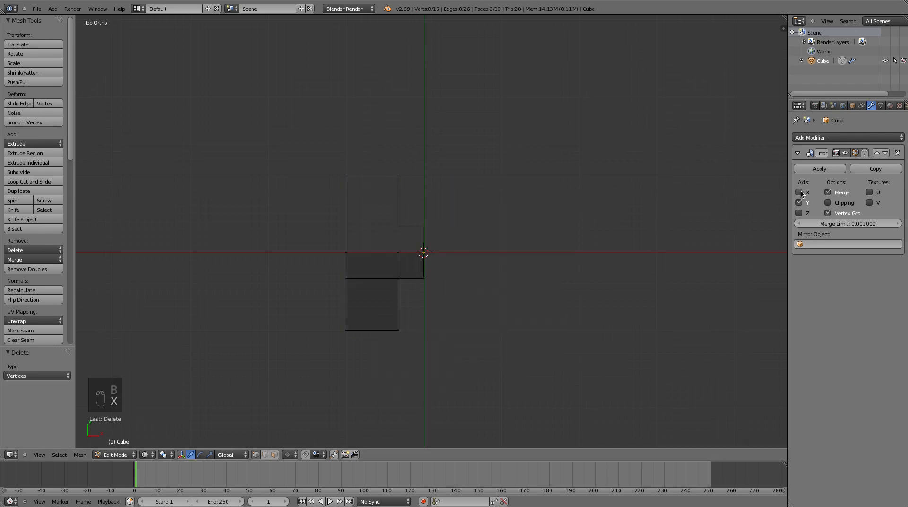
Step: Enable the Mirror modifier's X axis alongside Y, and return to solid shading in Edit Mode
left_click(799, 192)
left_click(799, 203)
key("Tab")
key("z")
mouse_move(598, 258)
middle_mouse_down()
mouse_move(606, 178)
mouse_move(537, 199)
middle_mouse_up()
key("Tab")
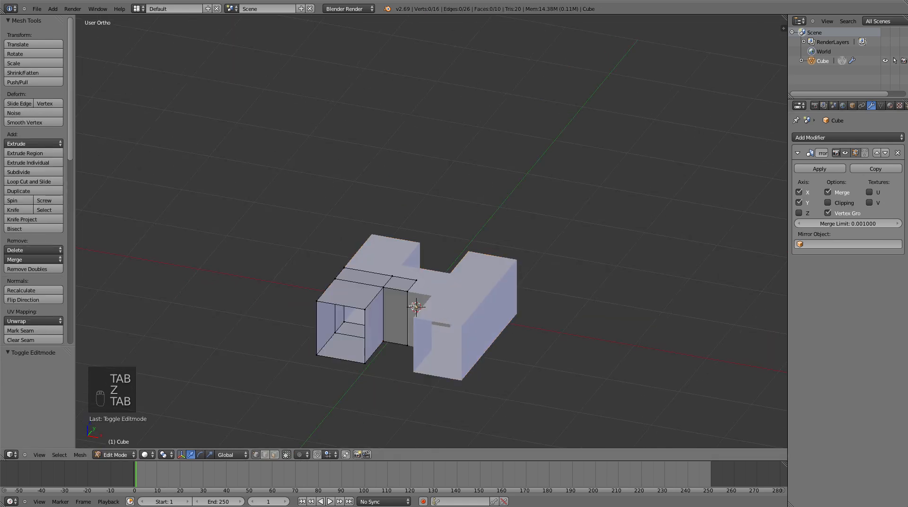
Step: Select the six vertices along the inner edge of the editable block, including those underneath, and move them -0.158 along X
middle_click_drag(490, 268, 542, 239, "shift")
scroll(457, 312, "up", 3)
middle_click_drag(466, 312, 462, 350)
middle_click_drag(522, 373, 512, 279)
middle_click_drag(509, 280, 465, 276)
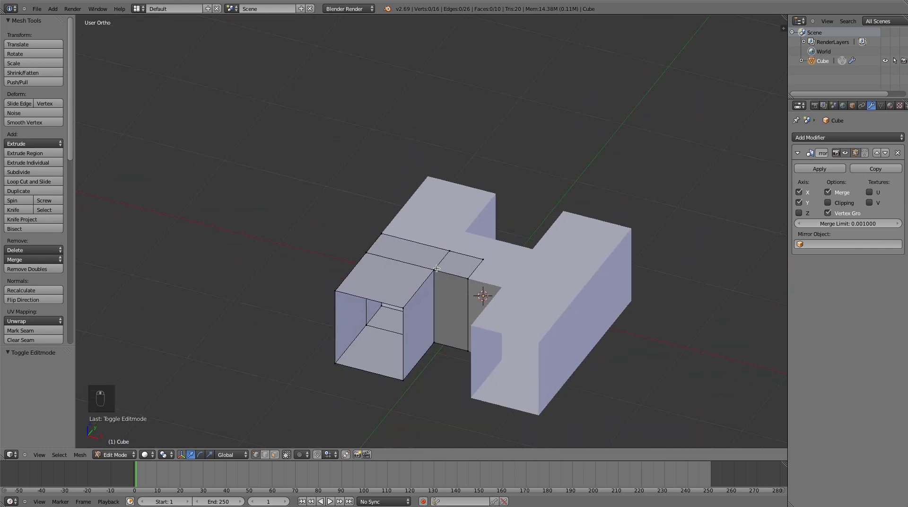
right_click(447, 252)
right_click(434, 270, "shift")
right_click(402, 307, "shift")
right_click(403, 378, "shift")
right_click(434, 341, "shift")
middle_click_drag(435, 338, 474, 239)
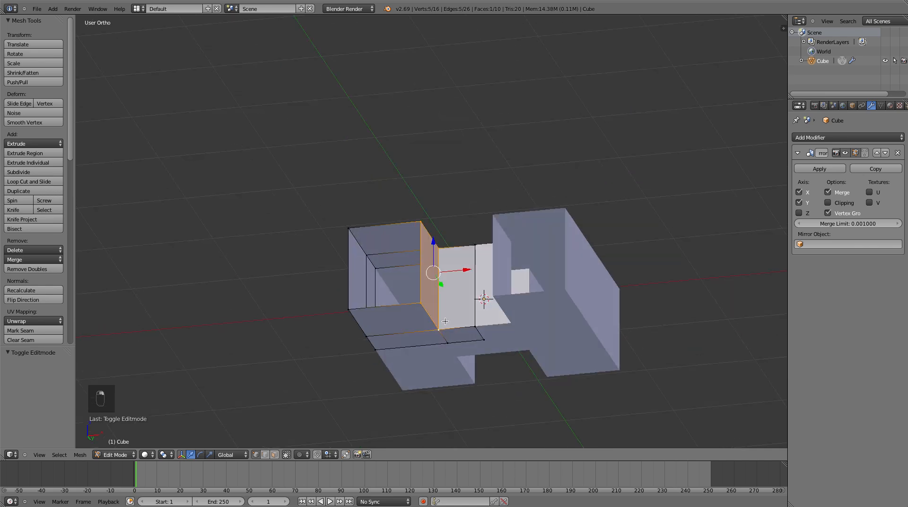
right_click(446, 340, "shift")
mouse_move(447, 340)
middle_mouse_down()
mouse_move(436, 391)
mouse_move(448, 353)
middle_mouse_up()
left_click_drag(467, 320, 452, 321)
Step: Select the vertices across the crossbar's -Y wall and the adjoining block, and move them 0.079 along Y
middle_click_drag(453, 320, 454, 397)
right_click(468, 276)
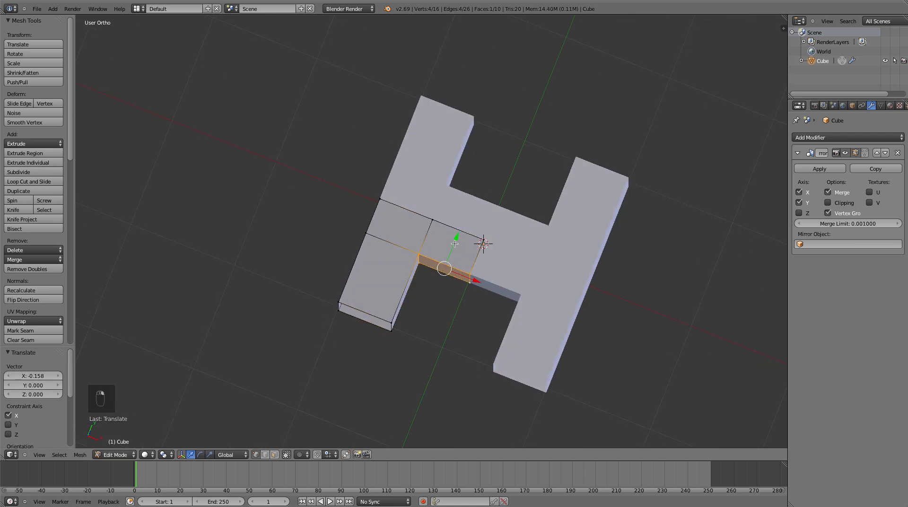
right_click(371, 238, "shift")
middle_click_drag(371, 237, 509, 184)
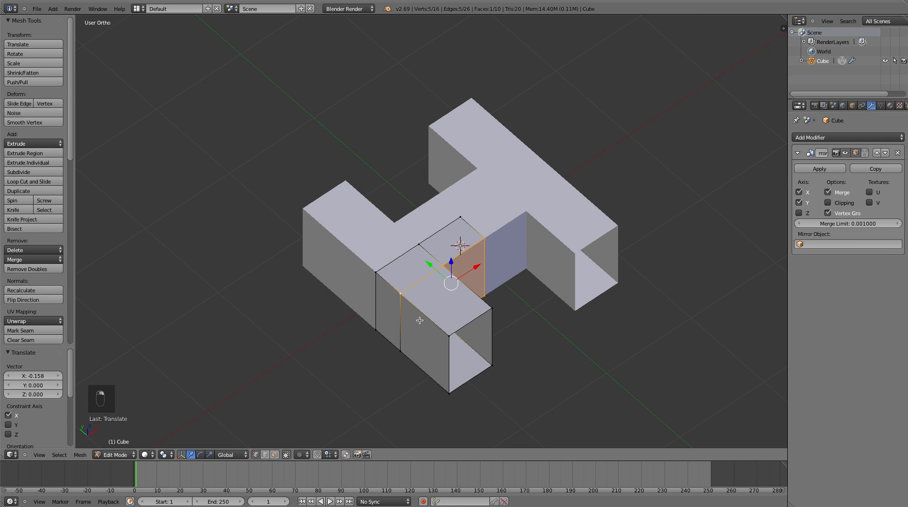
middle_click_drag(437, 328, 439, 256)
key("g")
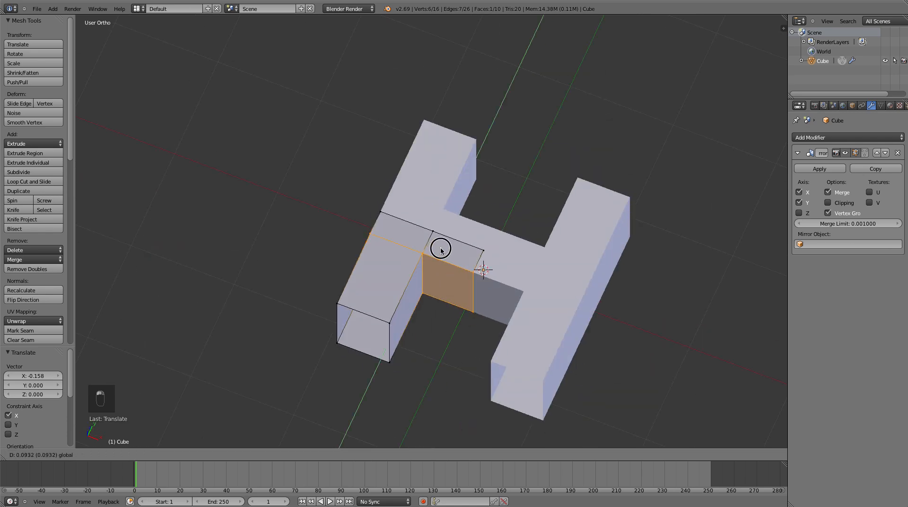
left_click(440, 251)
middle_click_drag(439, 250, 470, 219)
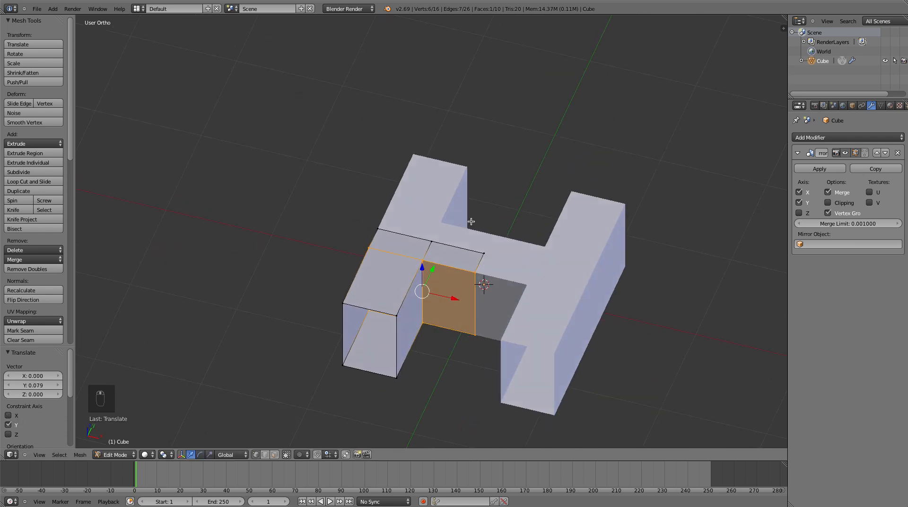
Step: In Object Mode, flatten the object along Z and rescale its Z by a factor of 1.116
key("Tab")
middle_click_drag(500, 271, 678, 223)
key("s")
key("z")
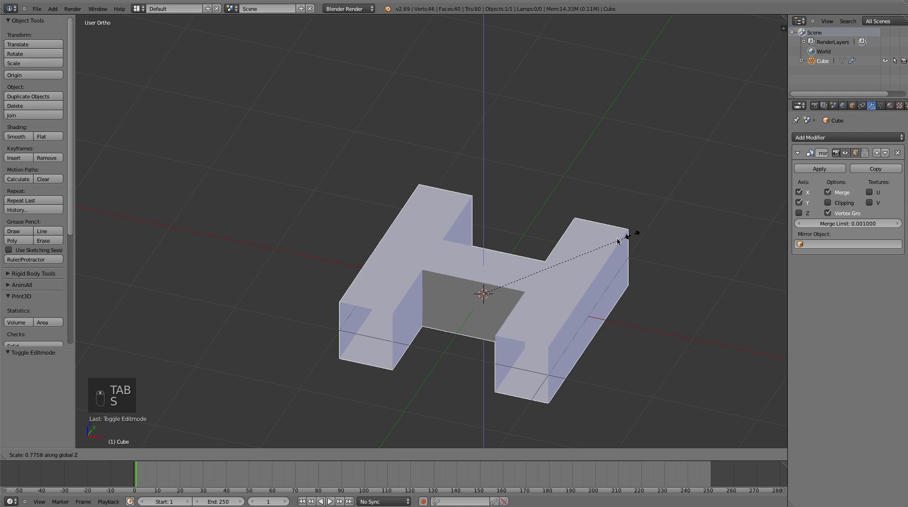
left_click(595, 260)
middle_click_drag(594, 260, 618, 215)
key("s")
key("z")
left_click(649, 231)
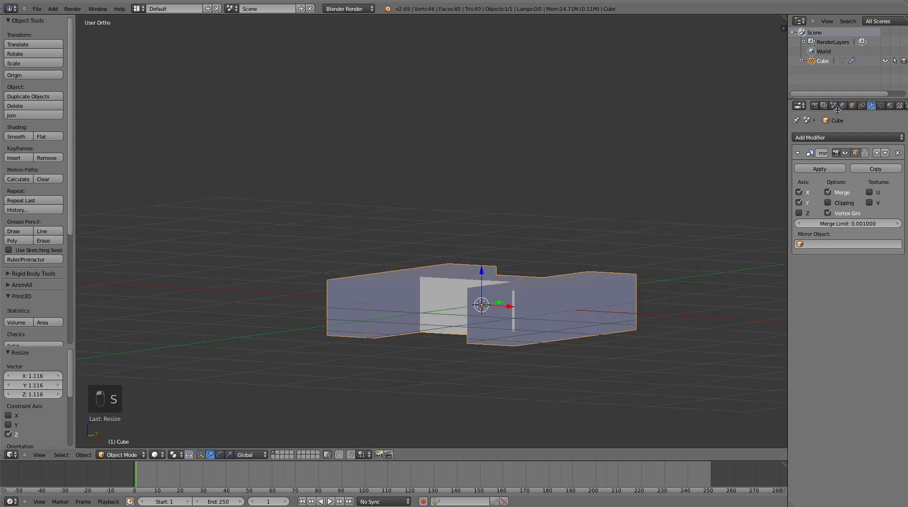
Step: Show the object's transform properties in a wider properties area and apply the object's scale
left_click(852, 106)
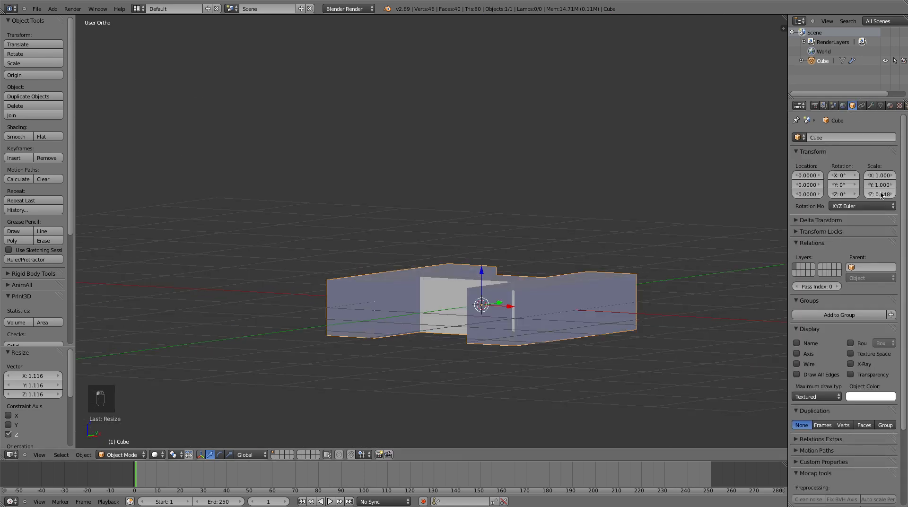
left_click_drag(786, 180, 758, 175)
middle_click_drag(759, 176, 530, 310)
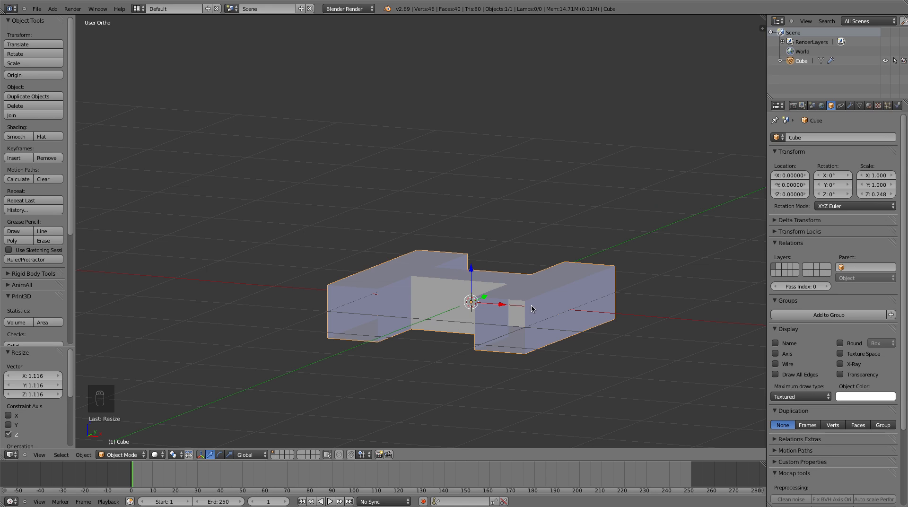
key("ctrl+a")
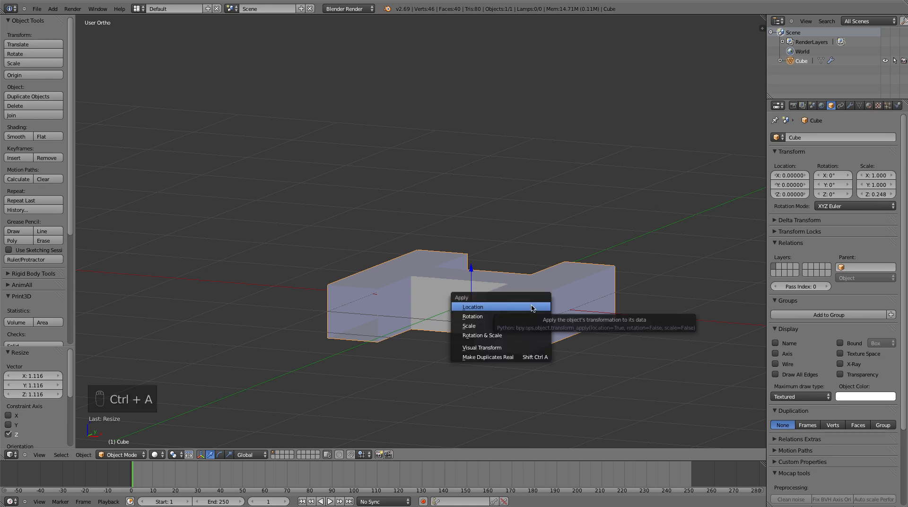
left_click(521, 326)
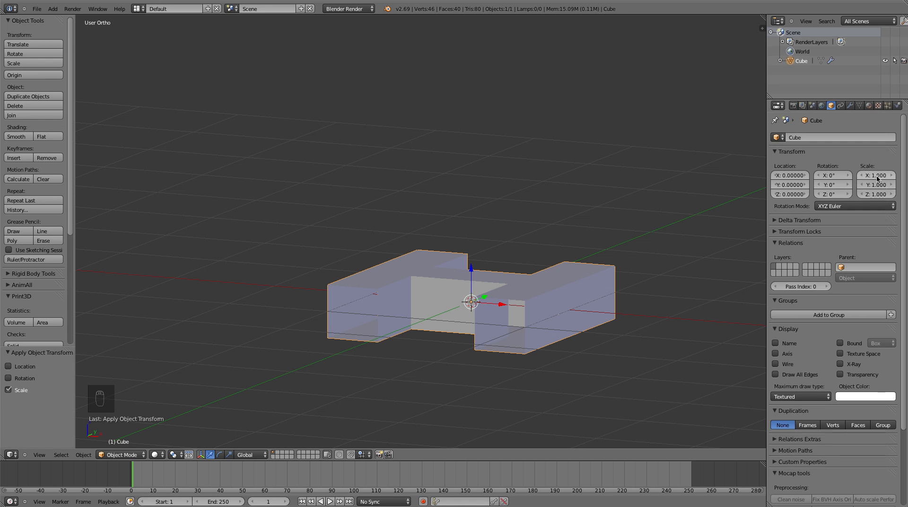
Step: Add an Array modifier to the object below its Mirror modifier
middle_click_drag(605, 301, 496, 350)
scroll(559, 336, "down", 3)
scroll(496, 350, "down", 4)
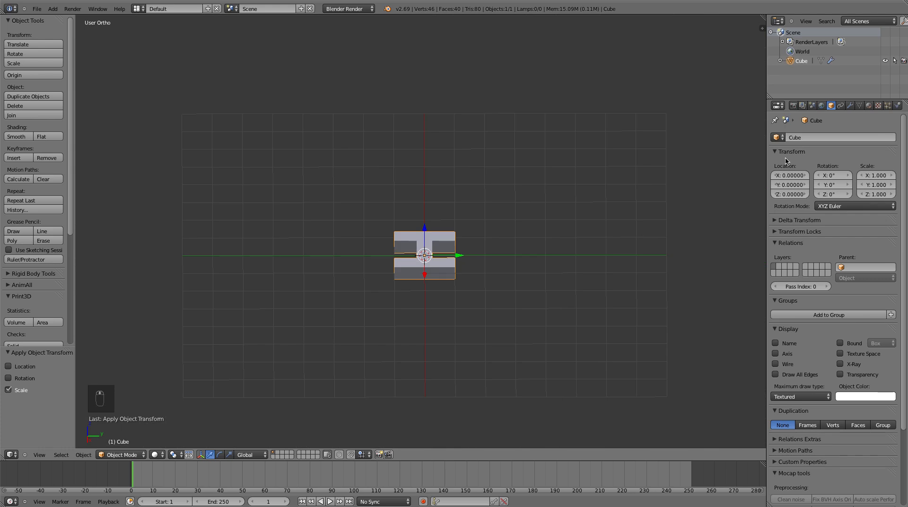
left_click(849, 105)
left_click(803, 137)
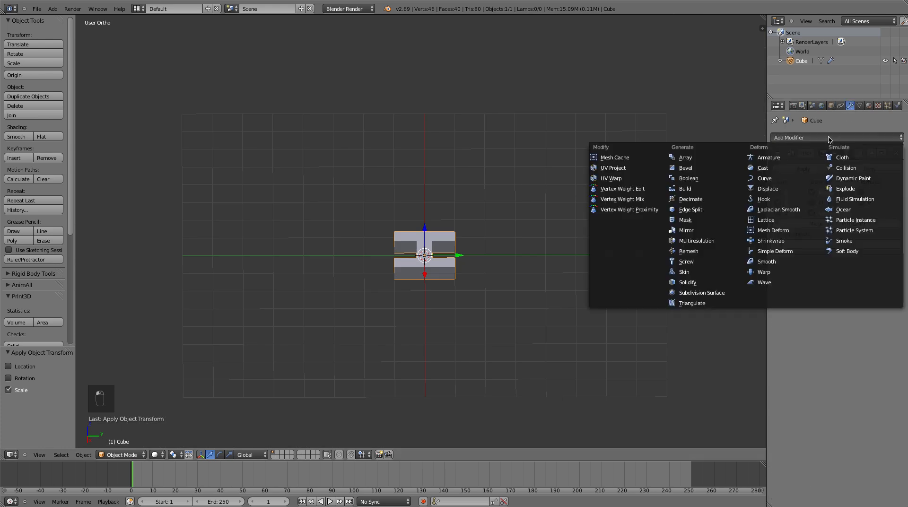
left_click(697, 157)
Step: Try to rotate the arrayed object 90 degrees about the global Z axis
middle_click_drag(629, 227, 563, 284)
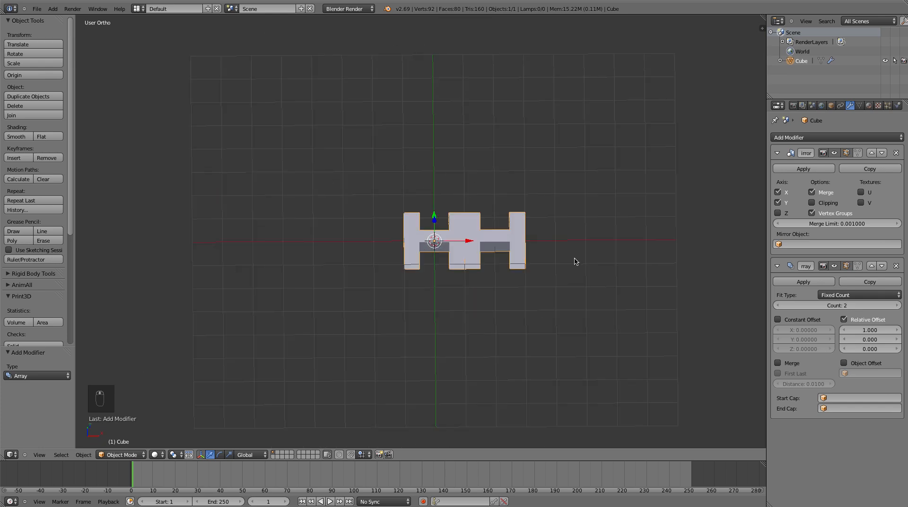
type("rz90")
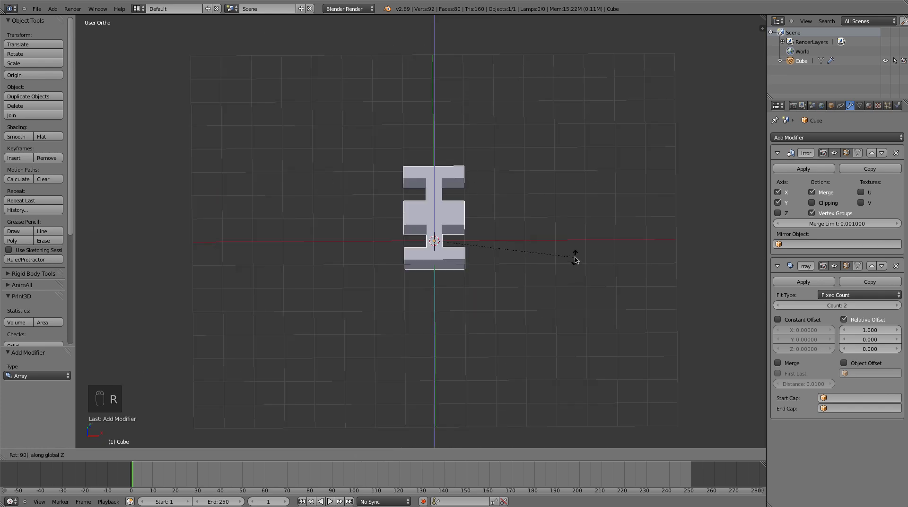
key("Return")
key("Tab")
key("a")
key("a")
key("a")
key("a")
key("Tab")
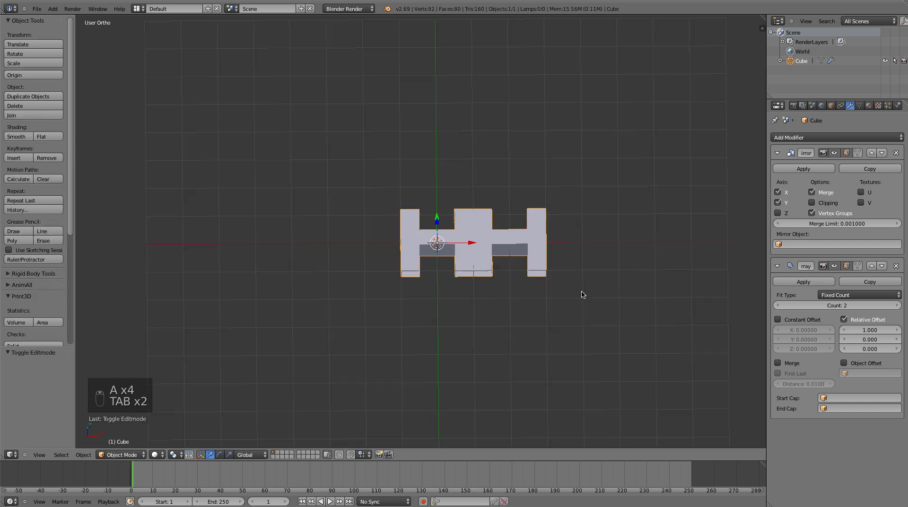
Step: Set the Array modifier's relative offset to 0 in X and 1 in Y
scroll(582, 294, "up", 4)
middle_click_drag(513, 275, 473, 224)
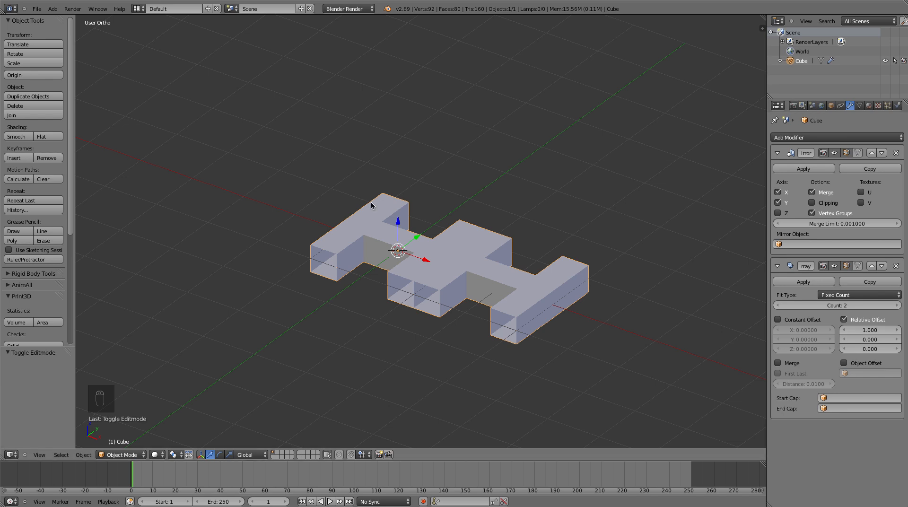
left_click(869, 330)
type("0")
key("Return")
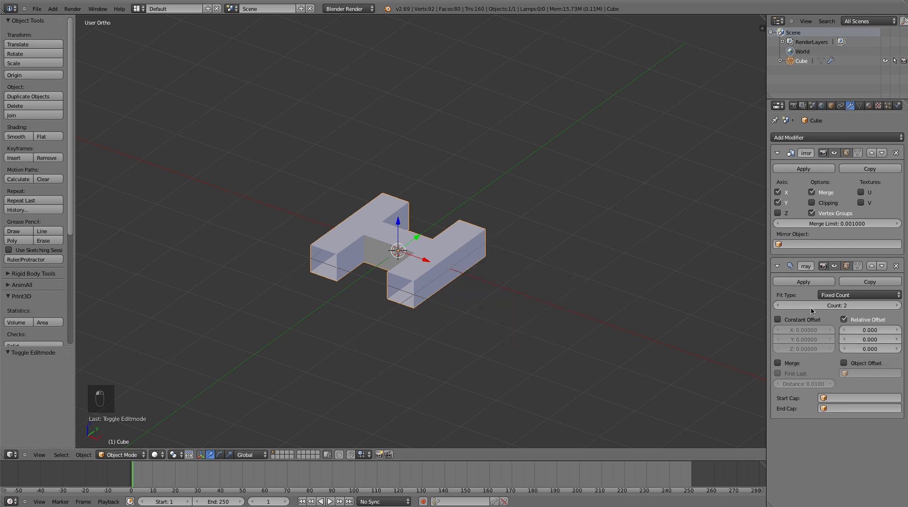
left_click(872, 339)
type("1")
key("Return")
middle_click_drag(543, 354, 467, 247)
middle_click_drag(620, 334, 555, 294)
Step: Try to move the whole mesh 1 unit along the global Y axis in Edit Mode
key("Tab")
scroll(544, 285, "up", 5)
middle_click_drag(544, 244, 542, 254)
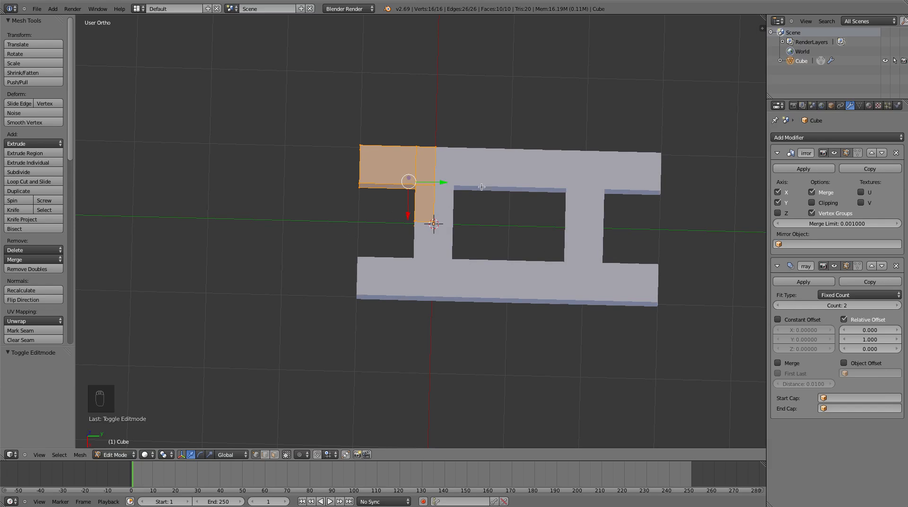
key("g")
key("y")
key("1")
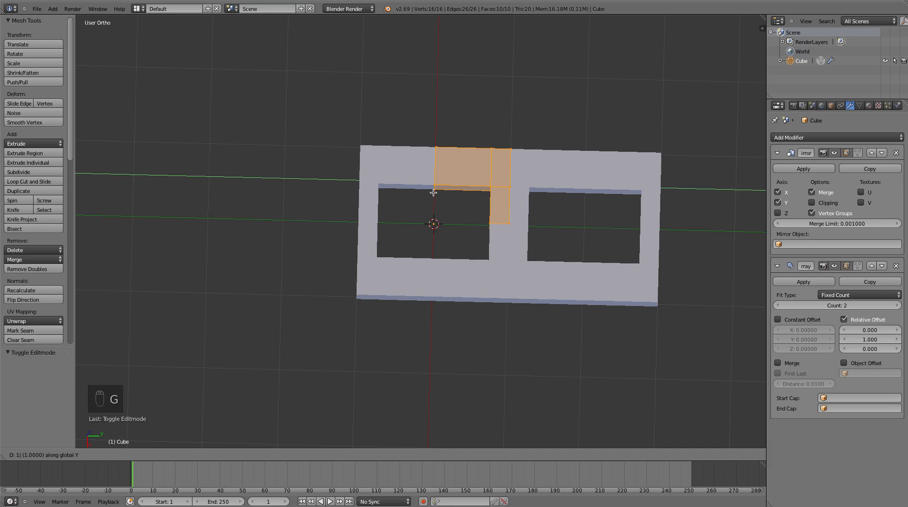
right_click(433, 192)
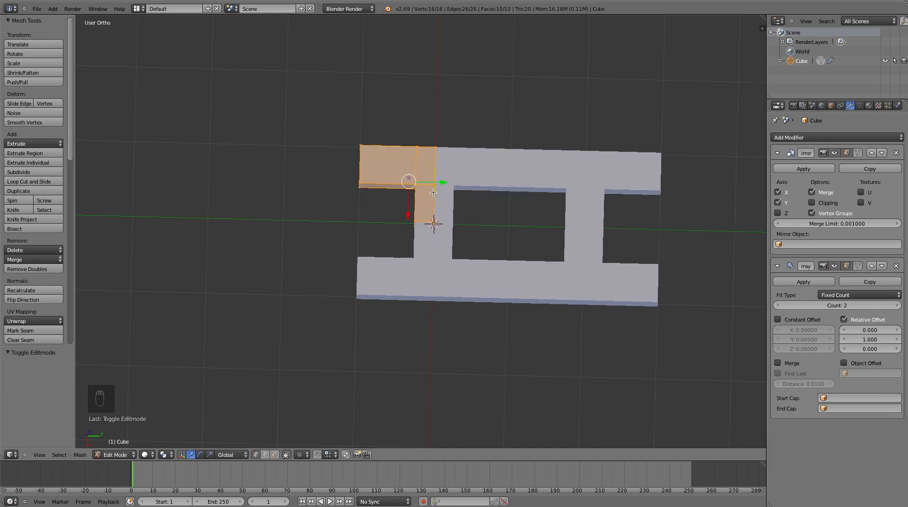
Step: Apply the Mirror modifier in Object Mode and reopen the full mesh in Edit Mode
key("Tab")
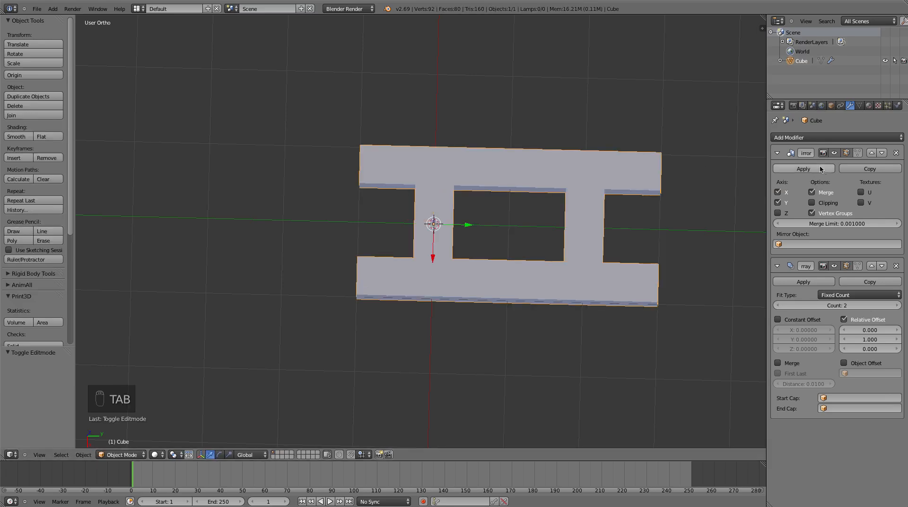
left_click(802, 169)
key("Tab")
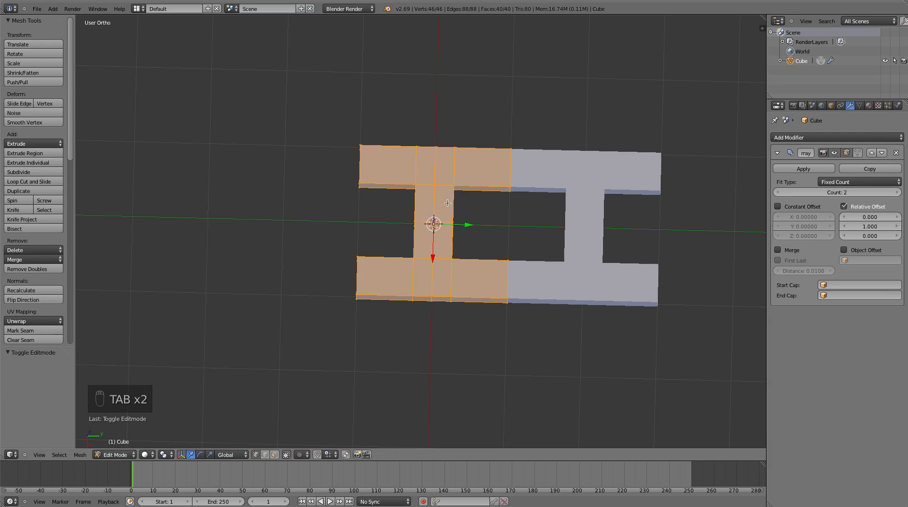
Step: Move the whole mesh 1 unit along the global Y axis and return to Object Mode
type("gy1")
key("Return")
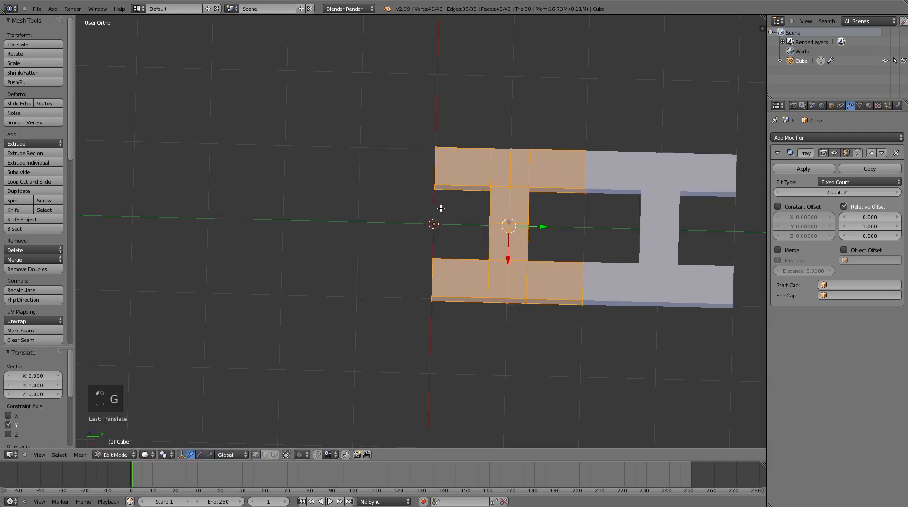
key("Tab")
Step: Move the arrayed object -8 units along the global Y axis to the edge of the grid
scroll(442, 218, "down", 7)
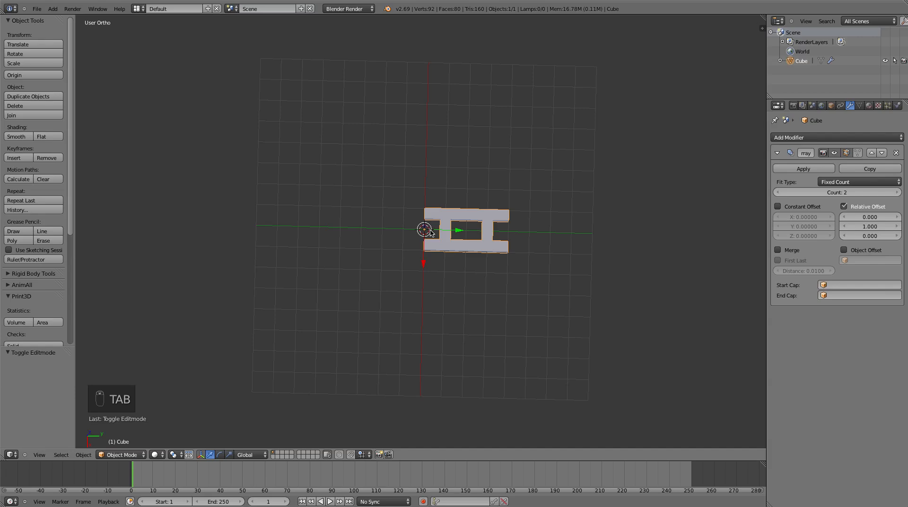
key("g")
key("y")
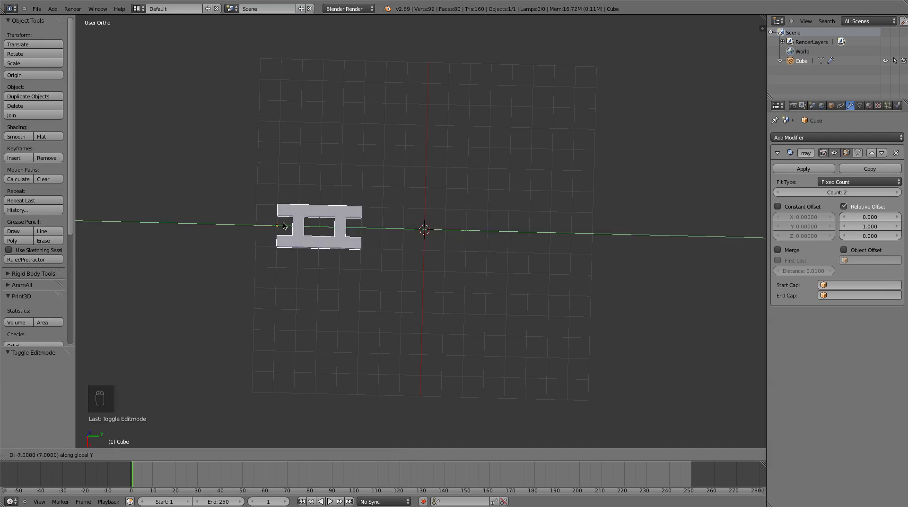
left_click(267, 224)
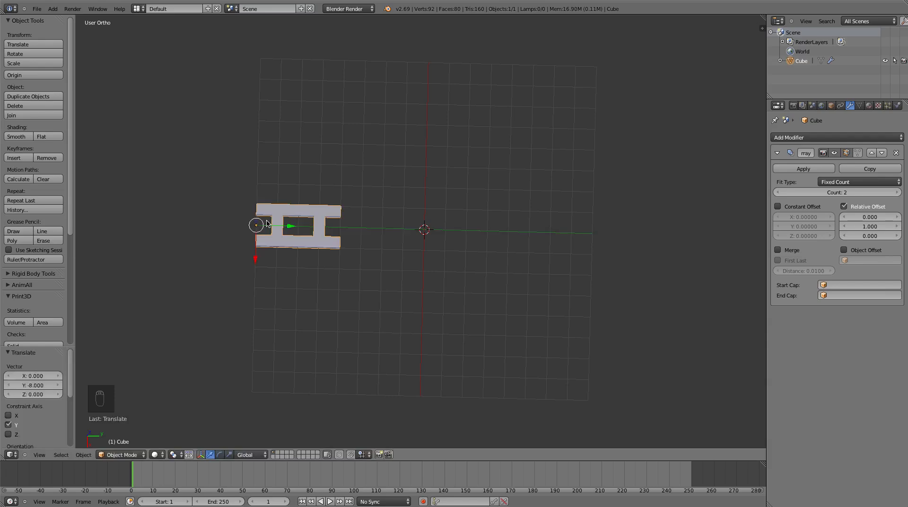
Step: Increase the Array modifier's count to 8
middle_click_drag(387, 198, 713, 167)
left_click(895, 192)
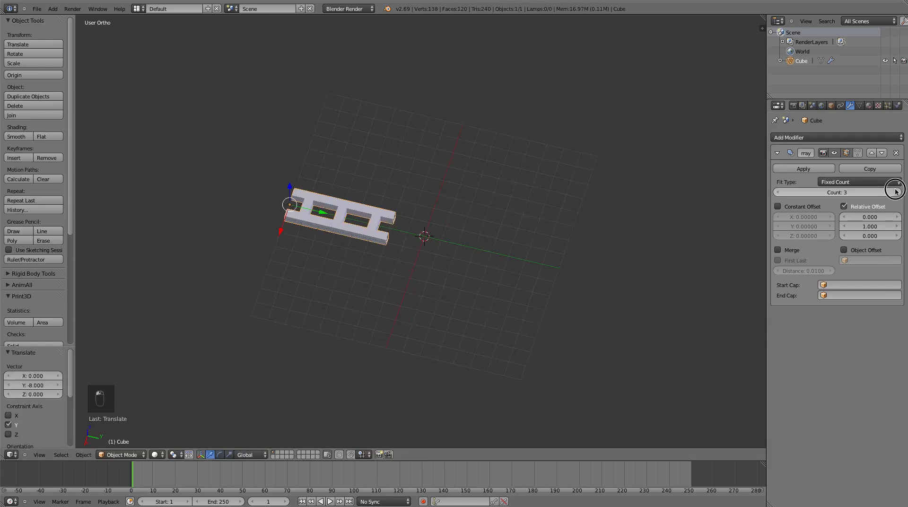
left_click(895, 191)
left_click(895, 192)
left_click(895, 192)
left_click(895, 192)
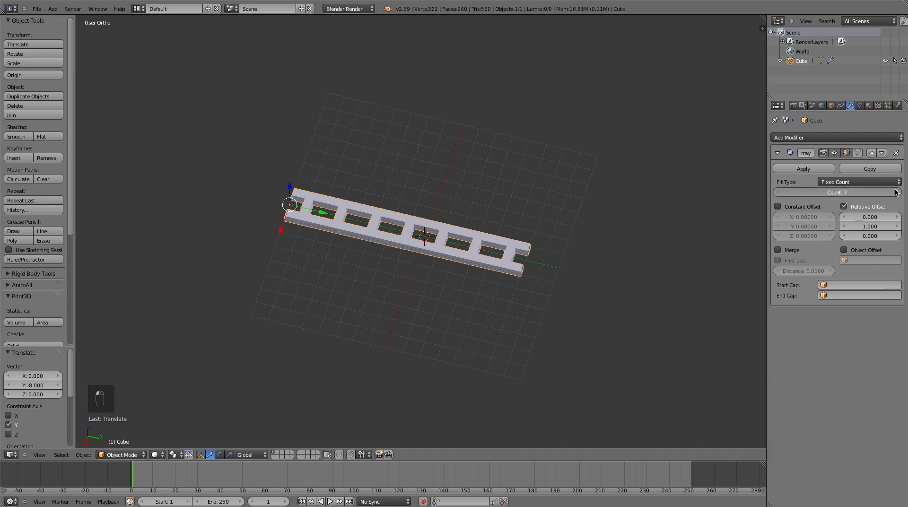
left_click(895, 191)
Step: Examine the full length of the arrayed strip and its two open ends from several angles
middle_click_drag(596, 206, 658, 186)
middle_click_drag(427, 205, 337, 221)
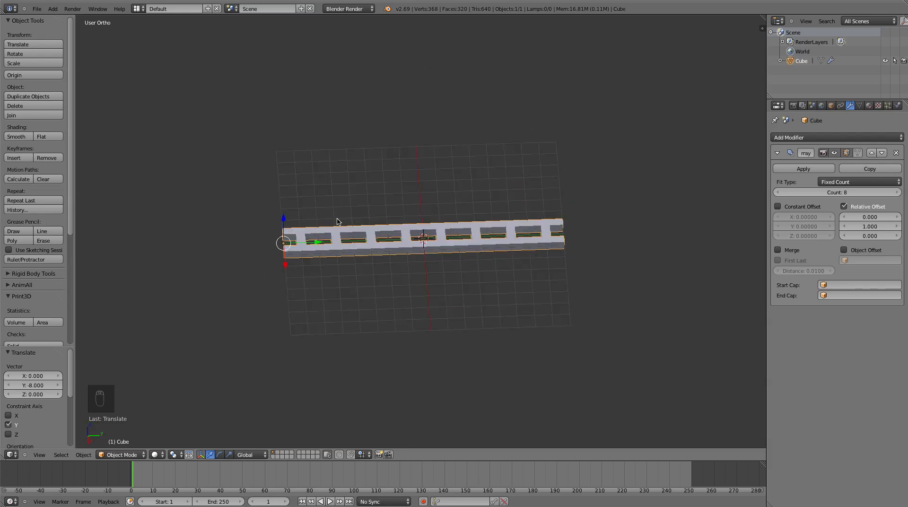
scroll(435, 204, "up", 1)
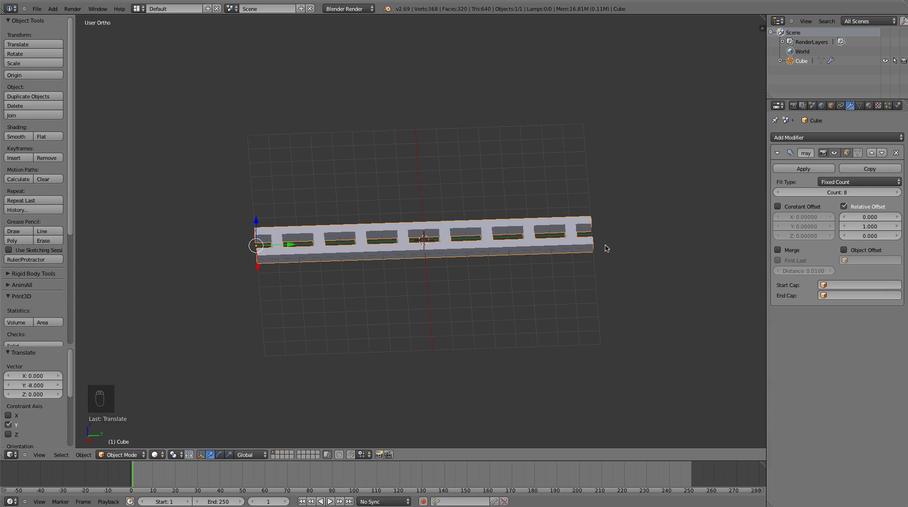
scroll(616, 246, "up", 3)
scroll(510, 251, "down", 5)
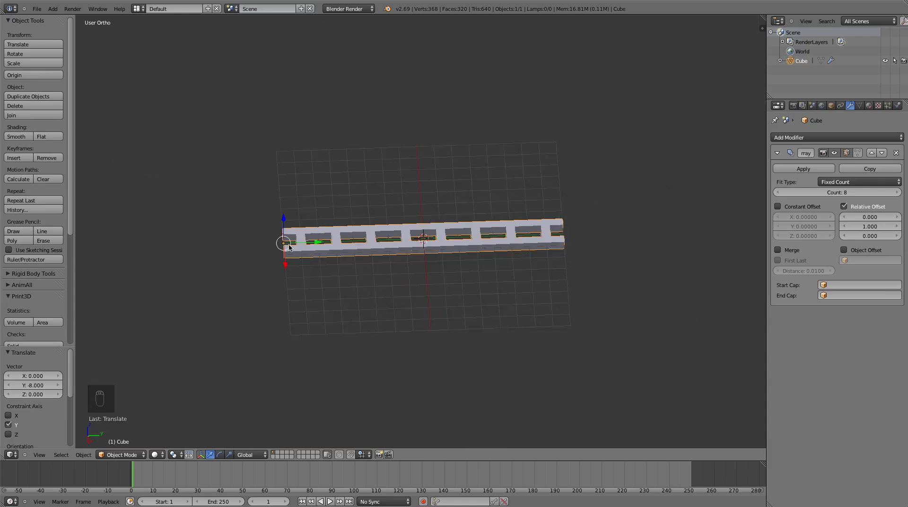
middle_click_drag(545, 231, 567, 227)
scroll(567, 227, "up", 2)
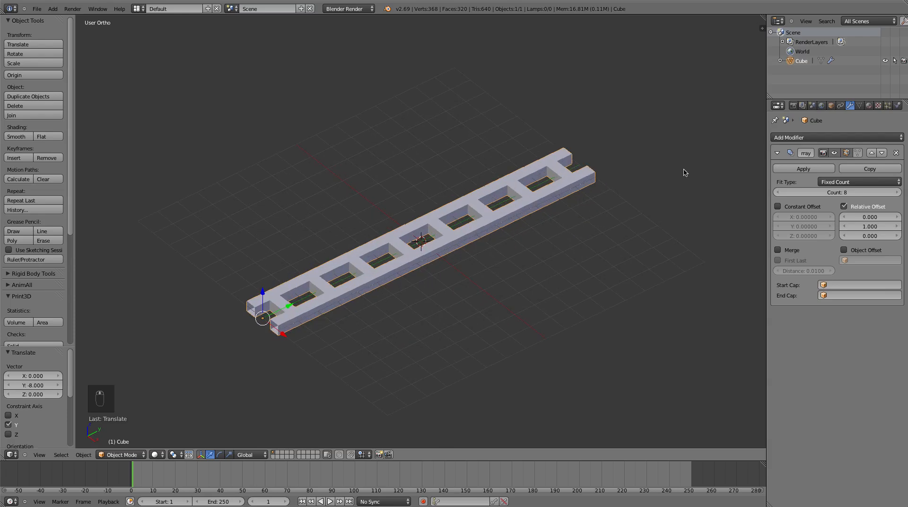
Step: Add a Subdivision Surface modifier to the strip and set its View subdivisions to 2
left_click(829, 138)
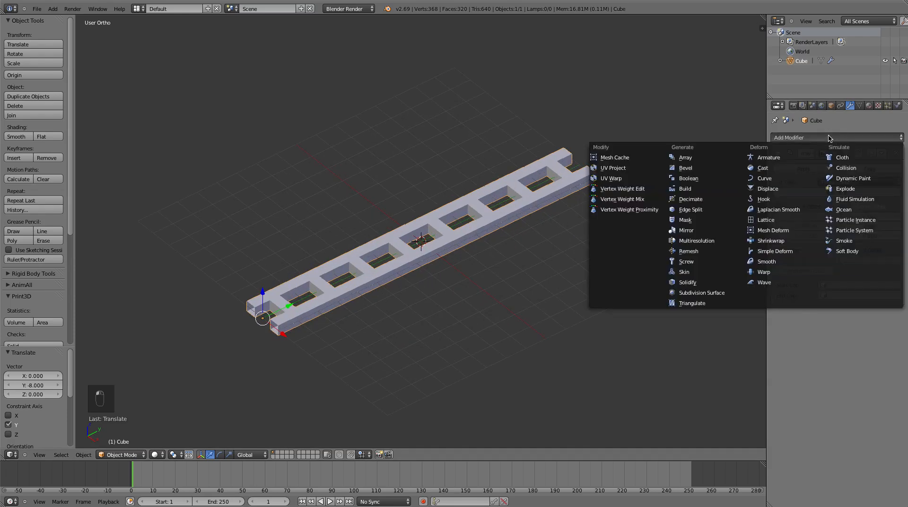
left_click(705, 293)
middle_click_drag(654, 280, 642, 289)
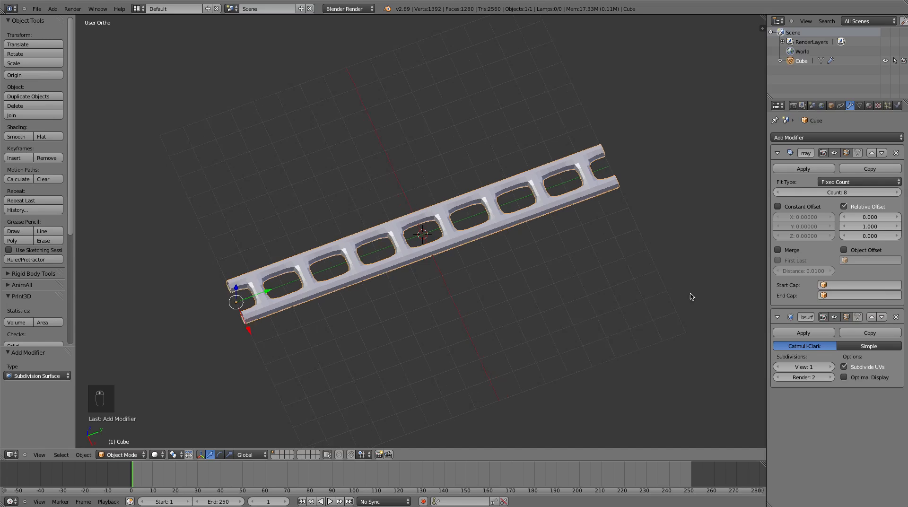
left_click(829, 368)
middle_click_drag(566, 226, 502, 225)
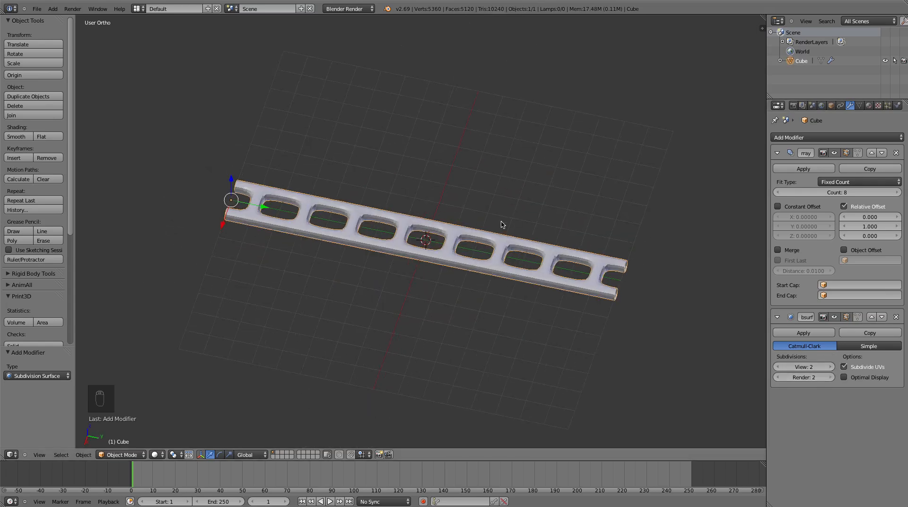
middle_click_drag(362, 237, 464, 244)
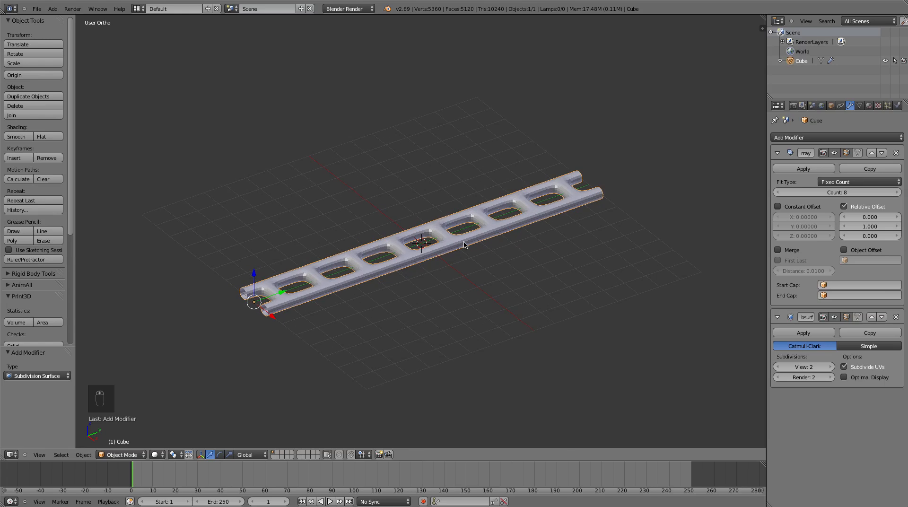
Step: Split the 3D viewport, switch the new area to the image editor and show the reference photo DSC_0053.JPG
left_click_drag(761, 28, 482, 98)
left_click(493, 455)
left_click(509, 386)
left_click(561, 455)
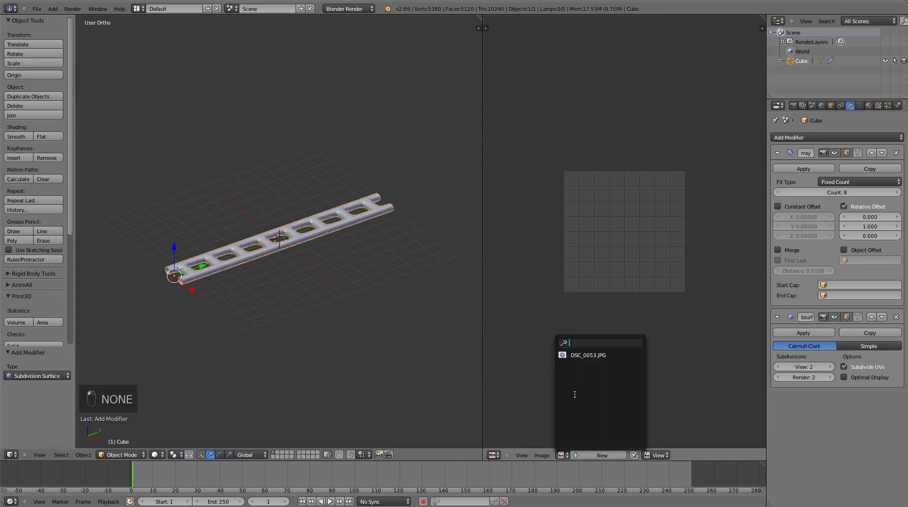
left_click(589, 352)
scroll(589, 350, "up", 1)
scroll(589, 349, "down", 3)
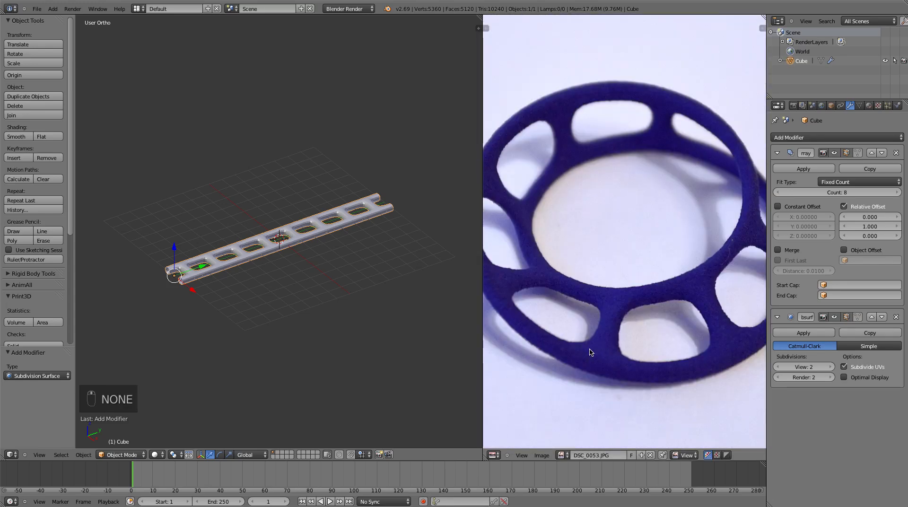
scroll(589, 350, "down", 1)
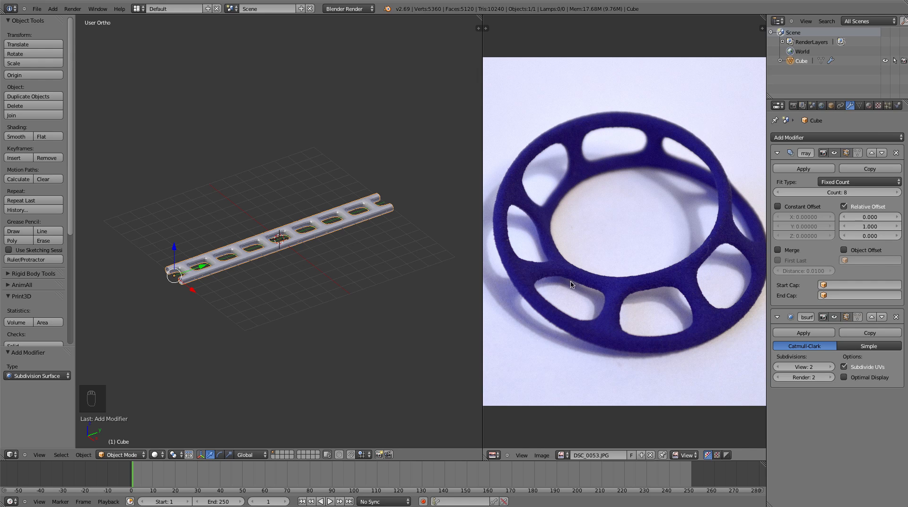
Step: Compare the strip with the ring in the reference photo, viewing it from several angles in Object and Edit Mode
scroll(269, 262, "up", 3)
middle_click_drag(252, 235, 203, 245)
scroll(247, 234, "down", 4)
key("Tab")
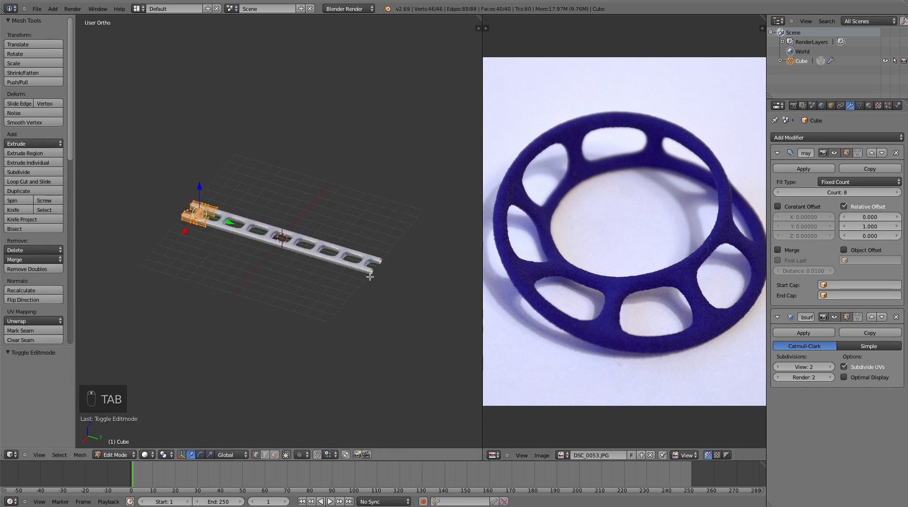
middle_click_drag(384, 265, 351, 255)
key("Tab")
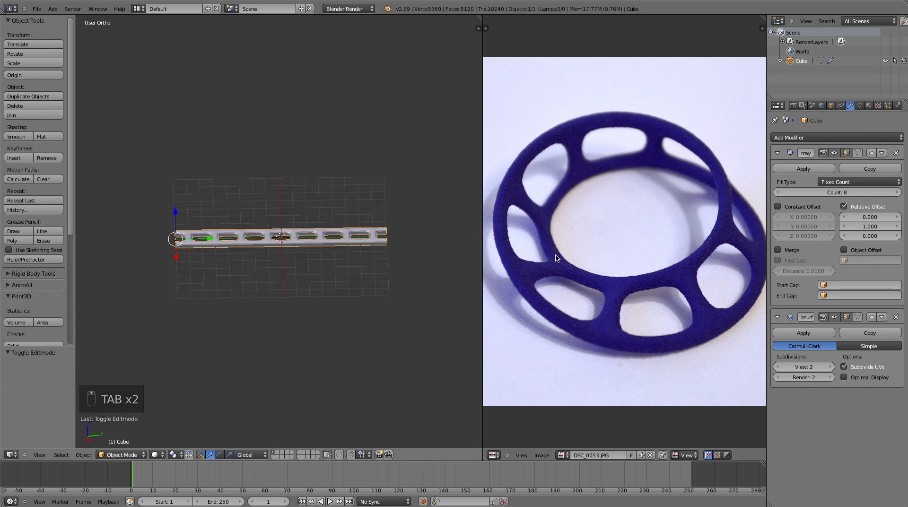
middle_click_drag(388, 275, 349, 277)
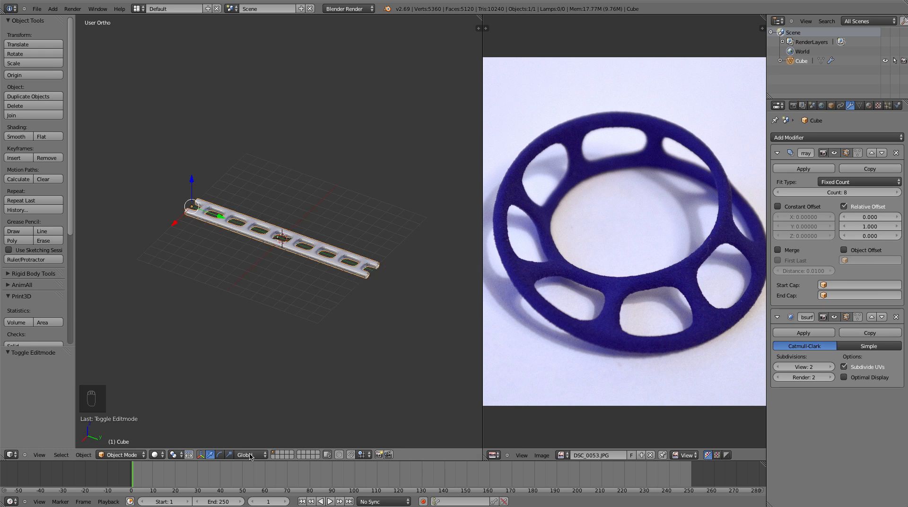
key("Tab")
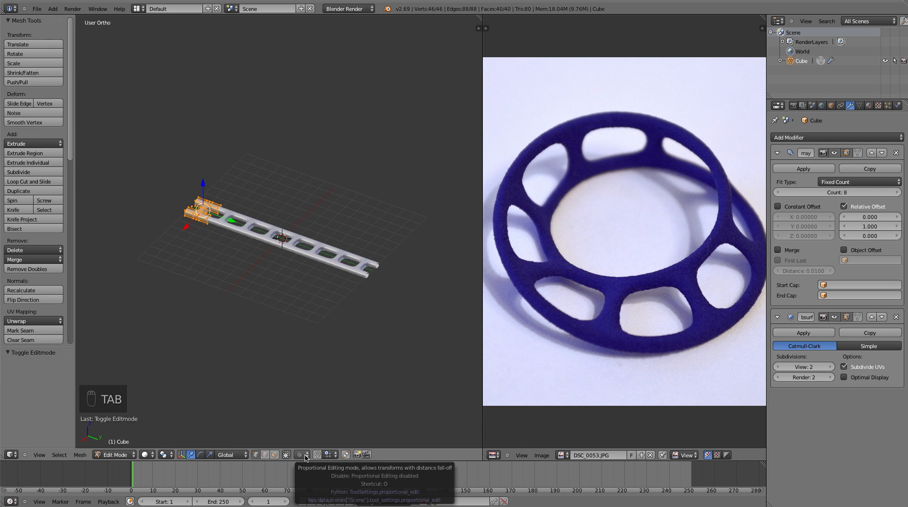
key("Tab")
scroll(395, 425, "up", 4)
middle_click_drag(383, 397, 347, 389)
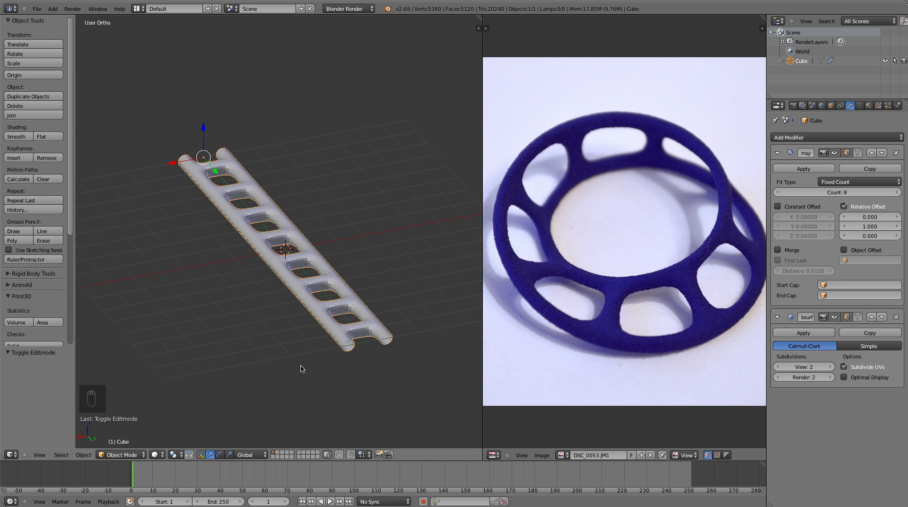
middle_click_drag(317, 403, 381, 359)
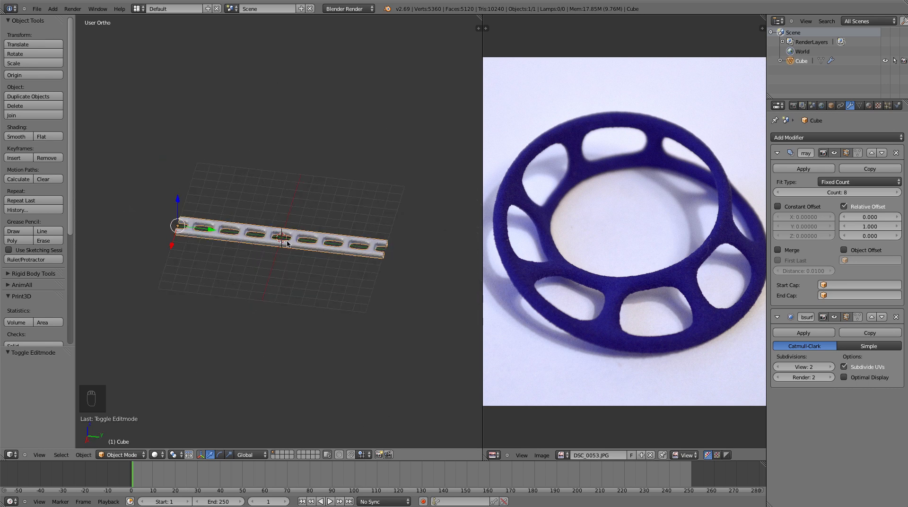
Step: Add a Bezier curve at the origin and select its end control point with the slanted handles in Edit Mode
key("shift+a")
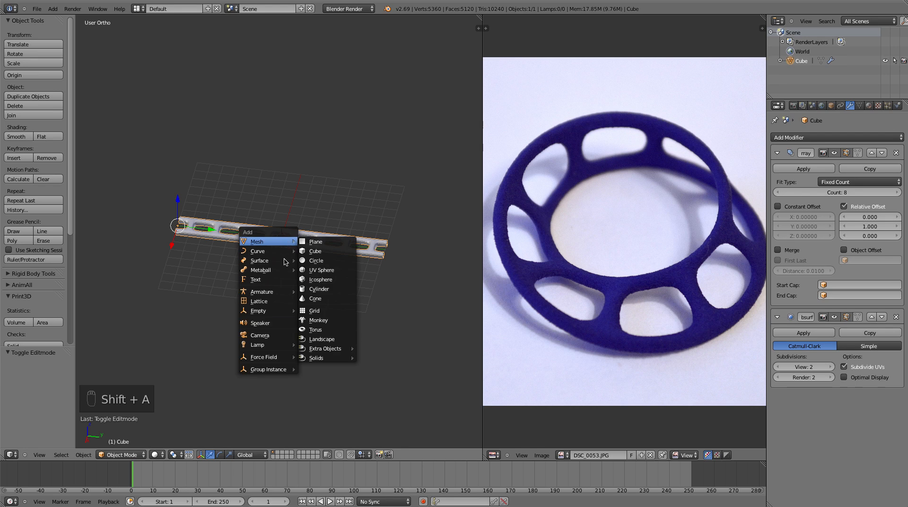
mouse_move(286, 251)
left_click(314, 251)
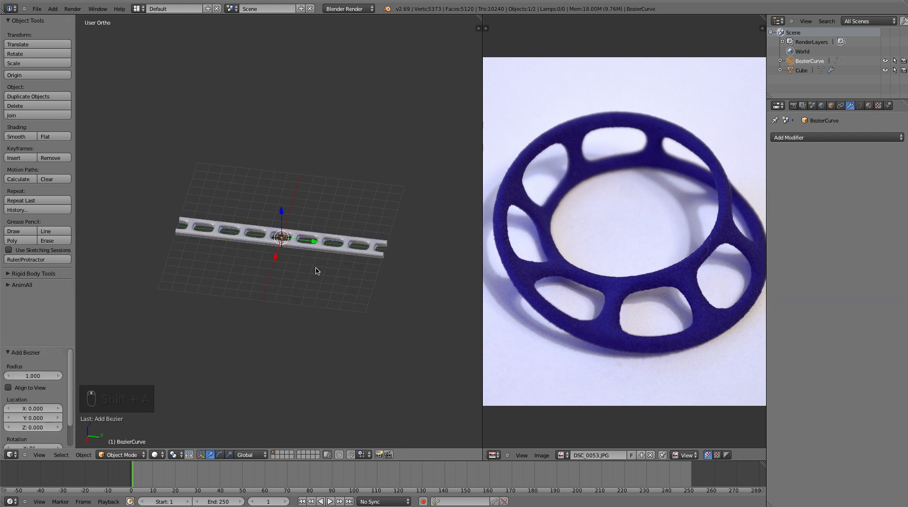
middle_click_drag(316, 270, 294, 324)
scroll(294, 324, "up", 8)
key("Tab")
right_click(326, 172)
middle_click_drag(329, 228, 495, 230)
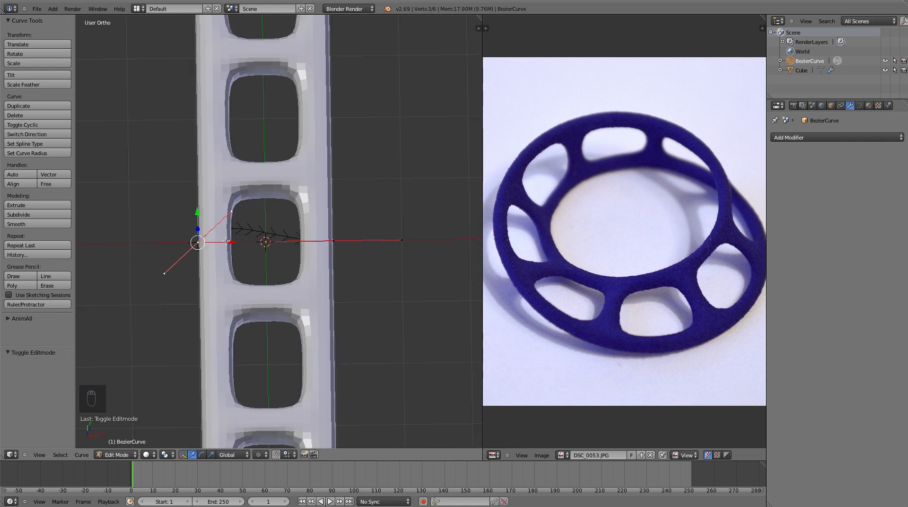
Step: Leave Edit Mode and hide the arrayed strip so only the curve is shown
key("Tab")
right_click(307, 205)
key("h")
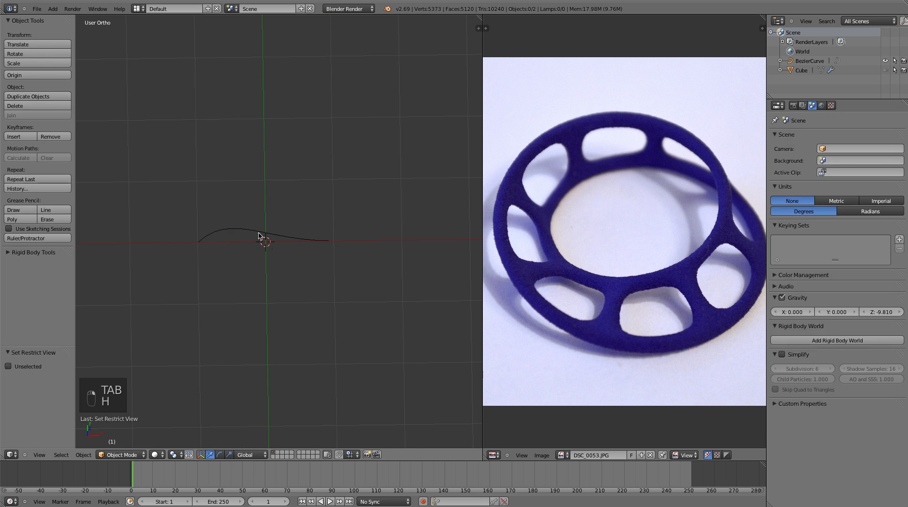
Step: Straighten the Bezier curve by rotating its slanted end control point -45 degrees about the global Z axis
right_click(261, 235)
key("Tab")
middle_click_drag(305, 247, 383, 251, "shift")
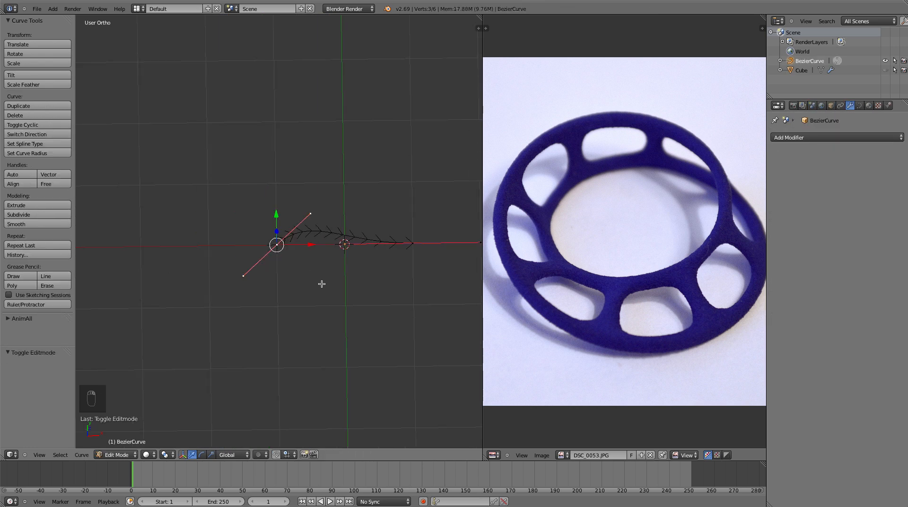
type("rz45")
key("minus")
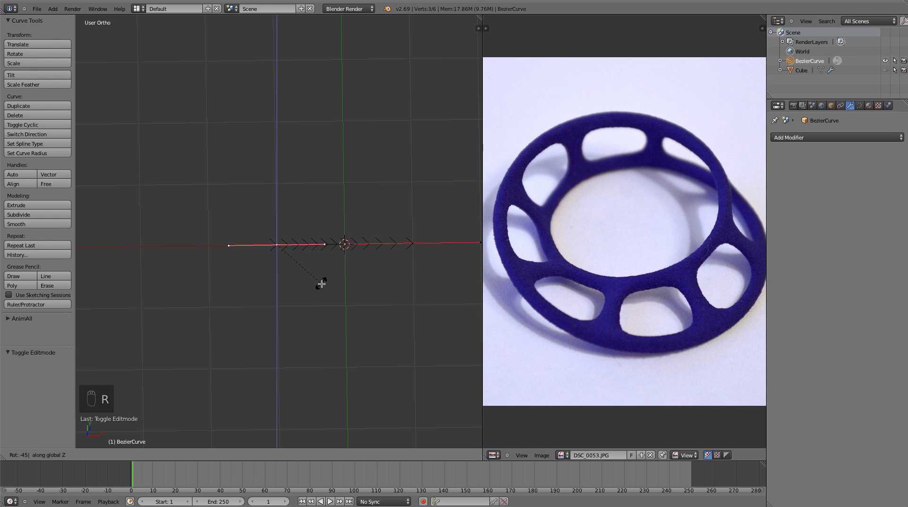
left_click(322, 283)
Step: Switch to wireframe shading, return to Object Mode and unhide the arrayed strip
key("z")
scroll(319, 309, "down", 3)
middle_click_drag(320, 307, 230, 269)
key("Tab")
middle_click_drag(325, 290, 296, 335)
key("alt+h")
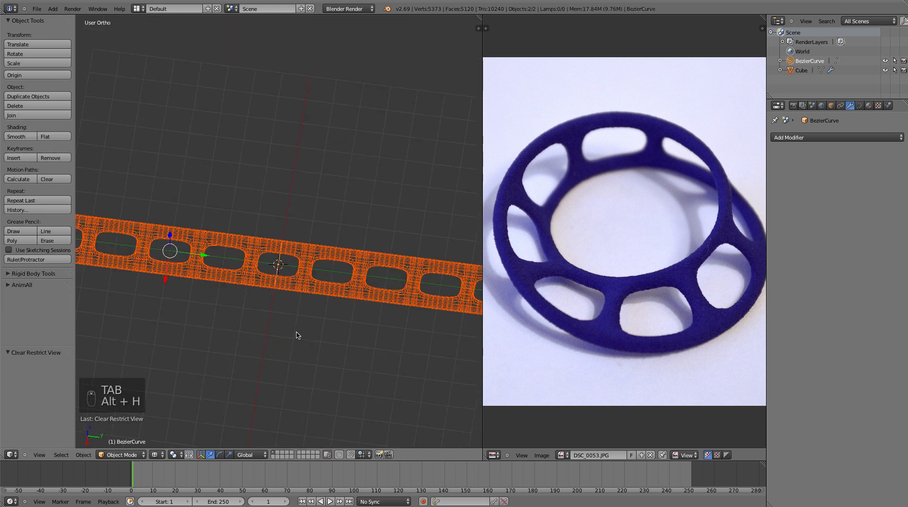
Step: Select only the Bezier curve and rotate it 90 degrees about the global Z axis to run along the strip
right_click(279, 261)
right_click(279, 261)
scroll(287, 305, "up", 5)
middle_click_drag(300, 293, 332, 221, "shift")
middle_click_drag(335, 303, 310, 284)
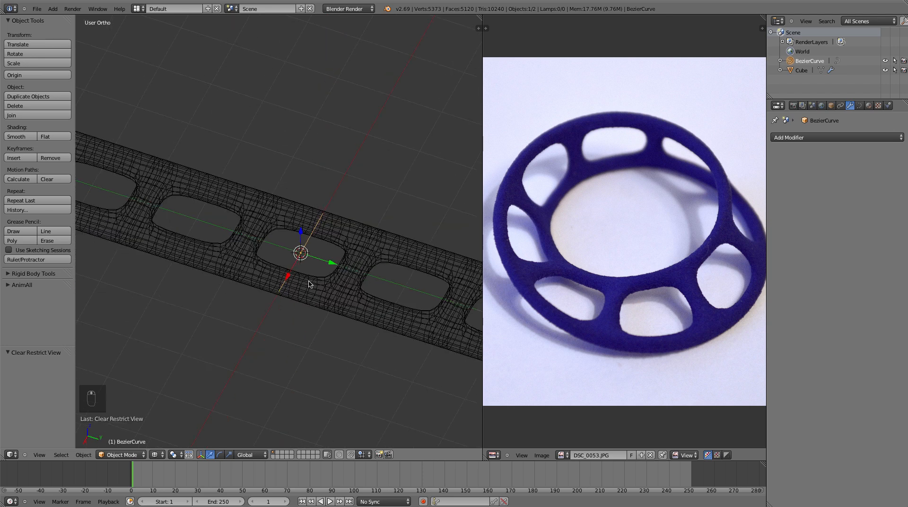
type("rz90")
key("Return")
Step: Scale the Bezier curve uniformly by a factor of 8
scroll(355, 236, "down", 5)
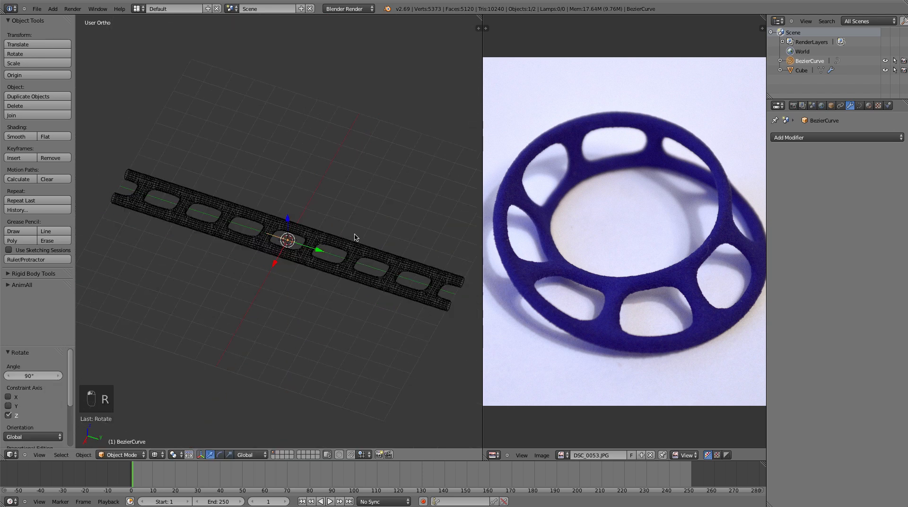
key("s")
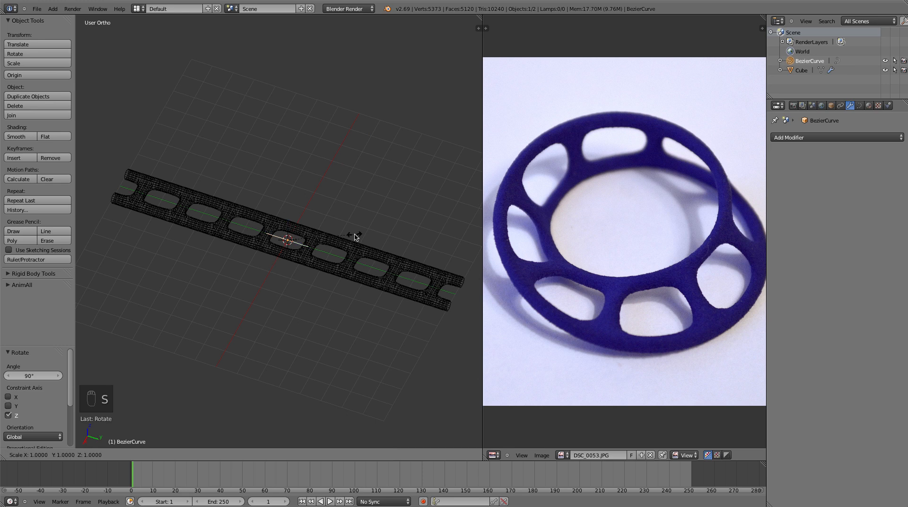
type("8")
key("Return")
Step: Check the curve's length against the strip and select the control point at the curve's far end in Edit Mode
middle_click_drag(339, 296, 366, 282)
key("Tab")
key("Tab")
middle_click_drag(364, 314, 317, 272)
scroll(331, 338, "up", 5)
middle_click_drag(337, 340, 337, 348)
key("Tab")
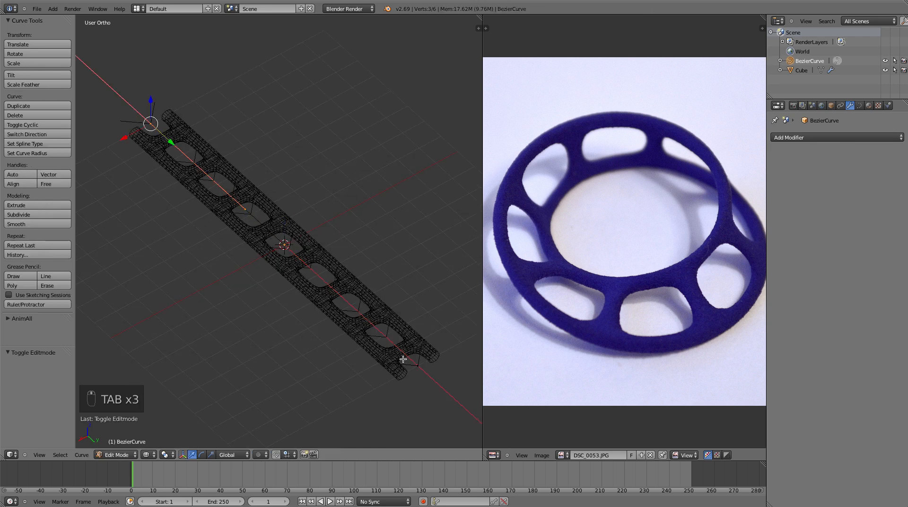
middle_click_drag(415, 365, 358, 341)
key("Tab")
key("Tab")
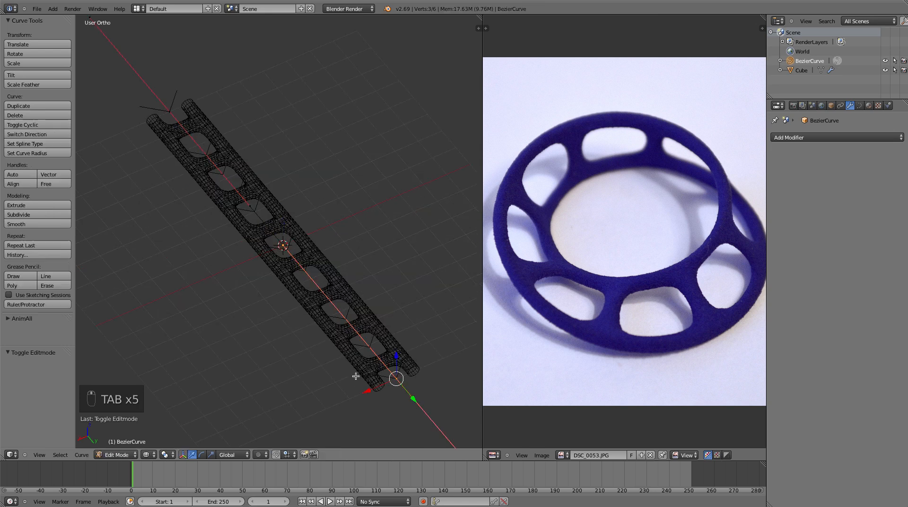
Step: Switch back to solid shading, hide the arrayed strip and return to editing the Bezier curve's end control point
key("z")
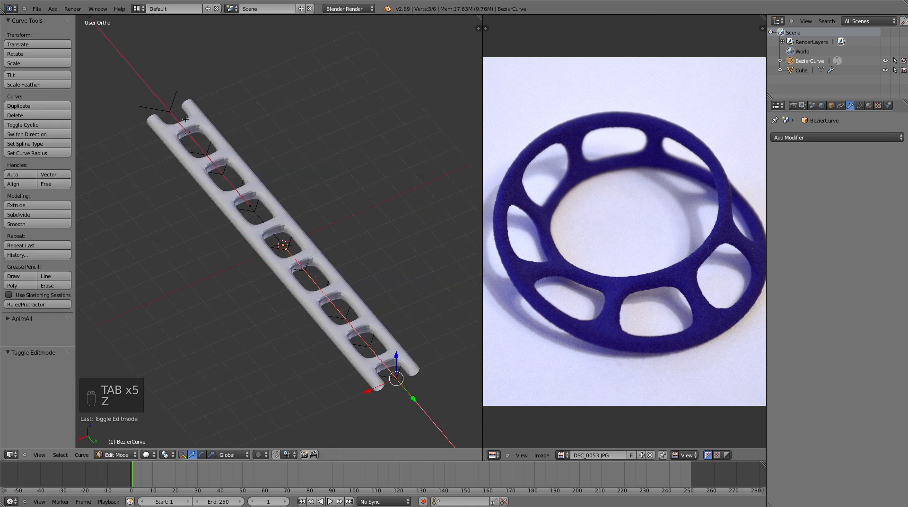
middle_click_drag(183, 212, 265, 226)
key("Tab")
key("h")
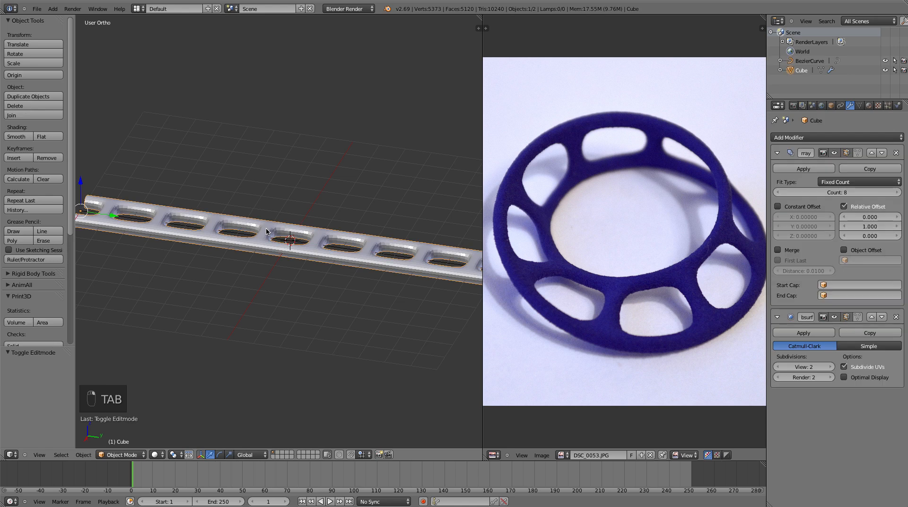
key("Tab")
middle_click_drag(278, 318, 231, 193)
middle_click_drag(310, 270, 334, 254)
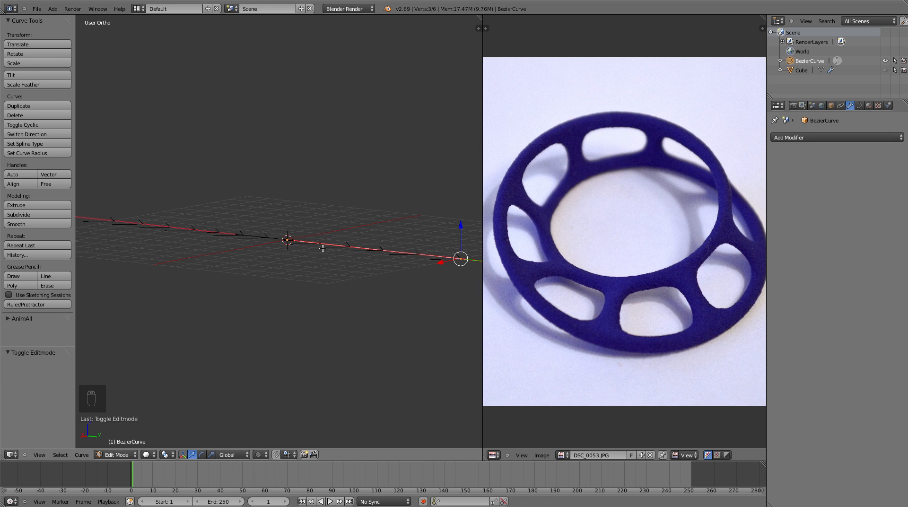
middle_click_drag(455, 259, 402, 312)
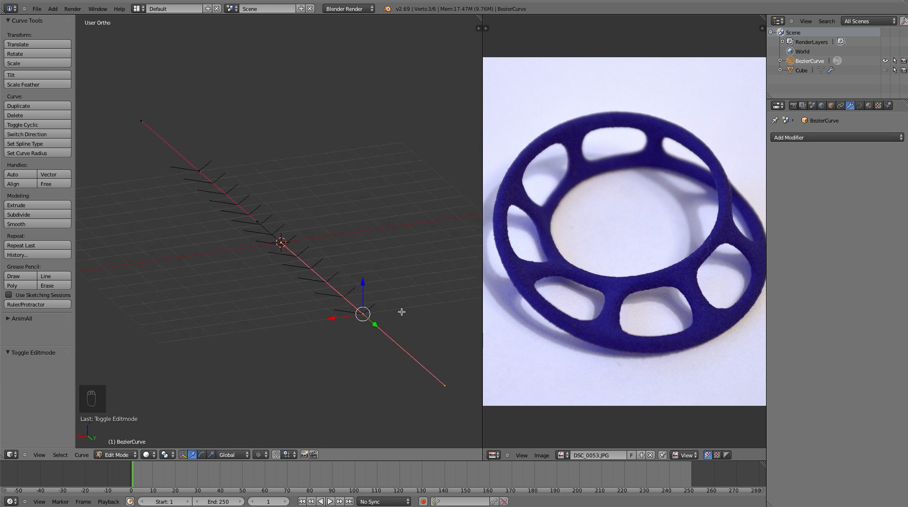
key("r")
type("y")
type("180")
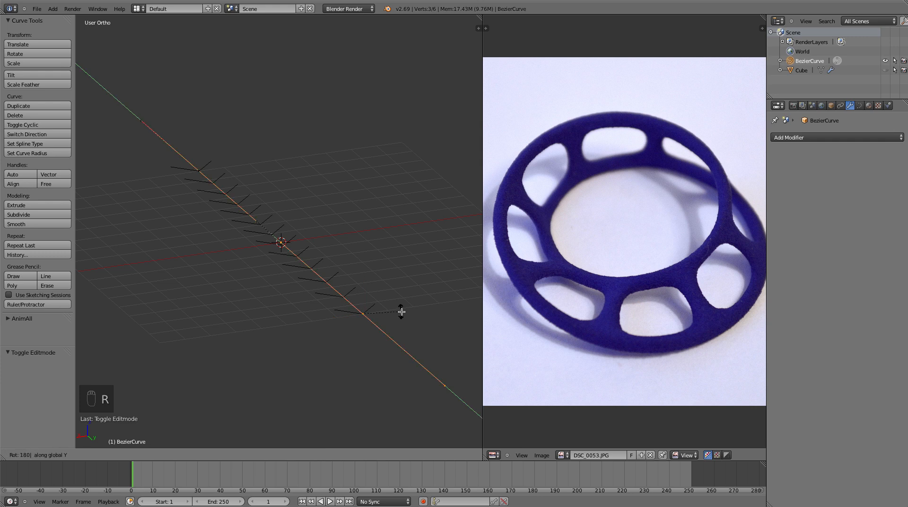
left_click(400, 310)
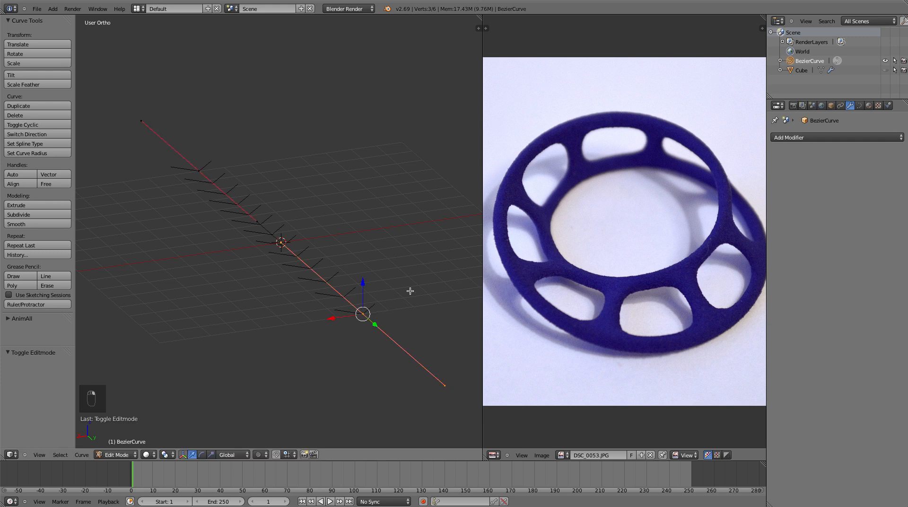
Step: Tilt the selected end control point by 180 degrees, return to Object Mode and unhide the arrayed strip
key("ctrl+t")
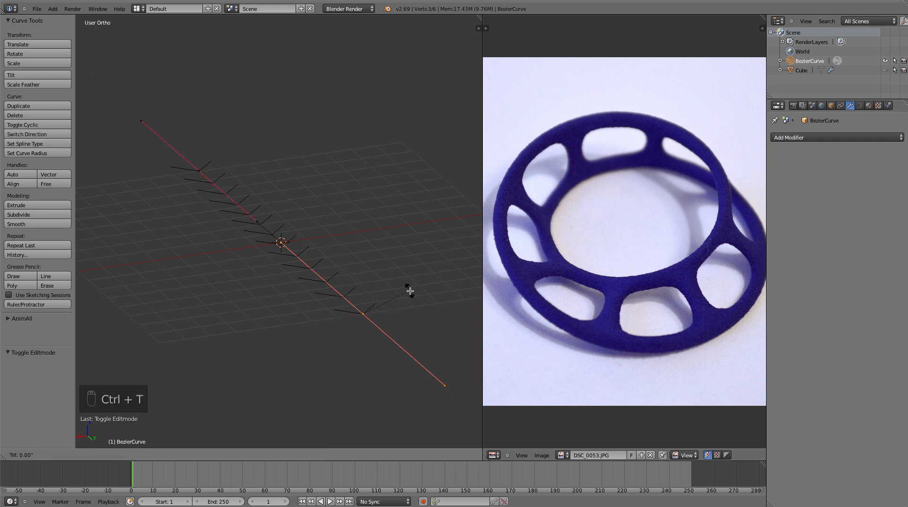
type("180")
left_click(408, 288)
middle_click_drag(407, 288, 332, 318)
key("Tab")
key("alt+h")
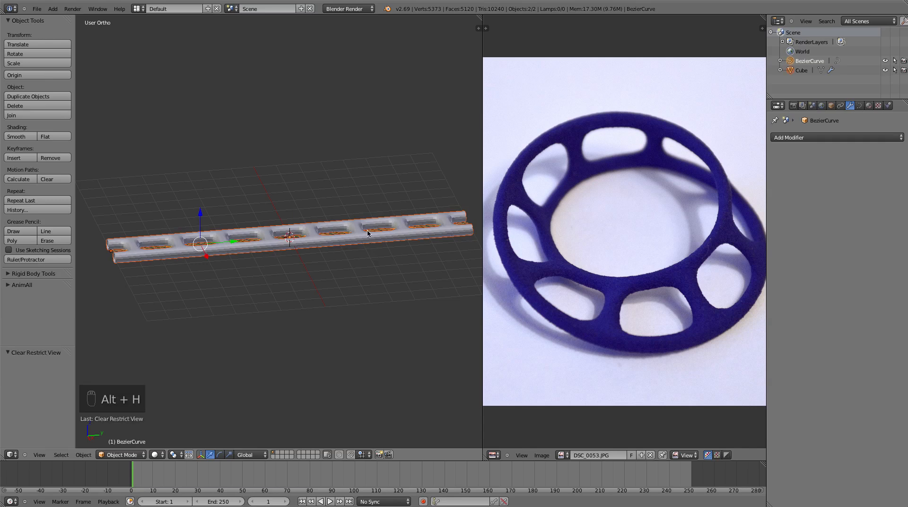
Step: Select only the arrayed strip and add a Curve modifier after its subdivision
right_click(349, 245)
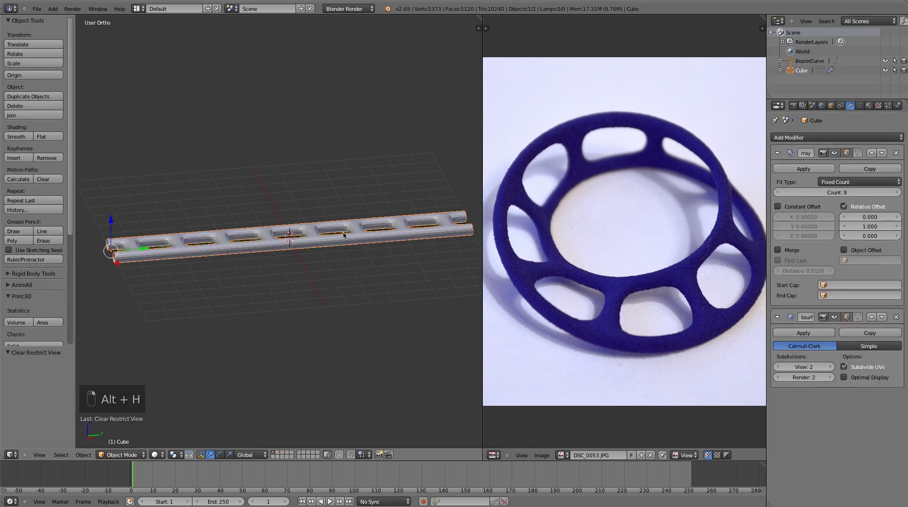
left_click(838, 138)
left_click(779, 178)
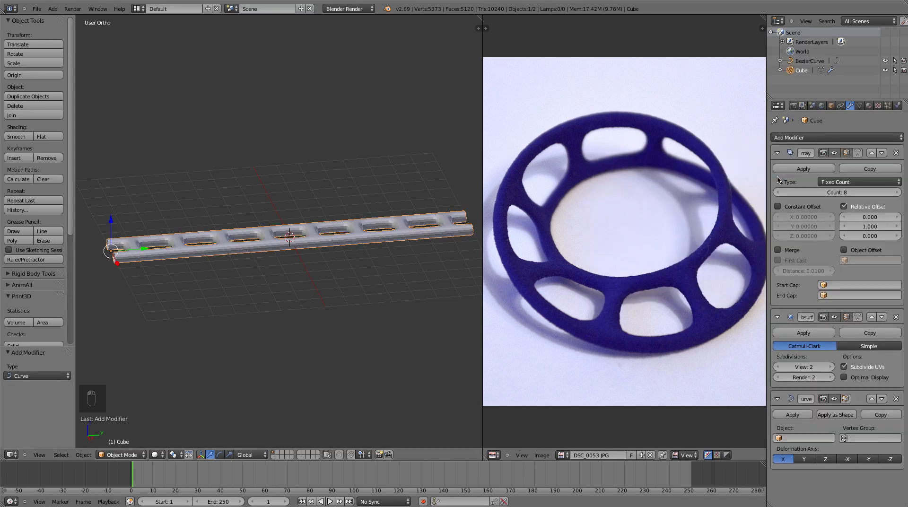
Step: Join the reference photo's area into the 3D viewport so the viewport takes over its space
right_click(483, 184)
left_click(485, 184)
left_click(498, 219)
middle_click_drag(368, 281, 361, 320)
scroll(361, 320, "down", 2)
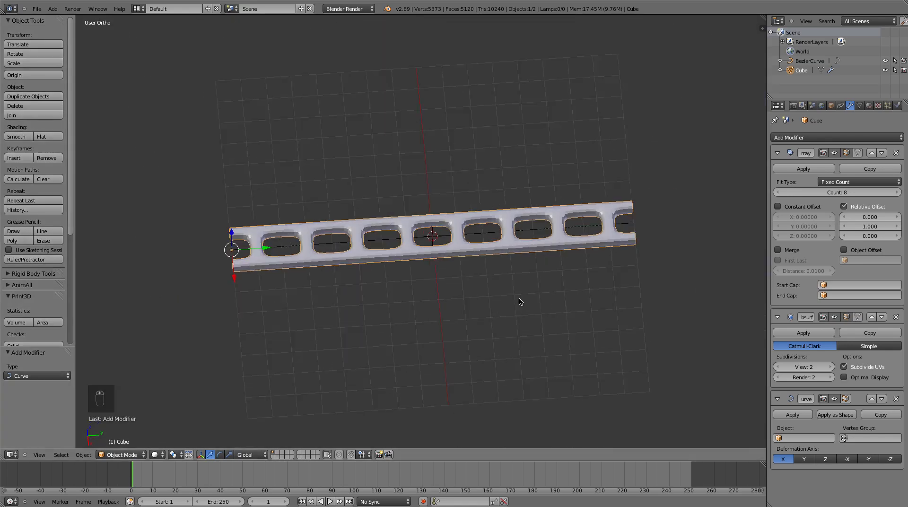
Step: Set BezierCurve as the deforming object of the strip's Curve modifier
left_click(795, 438)
left_click(801, 344)
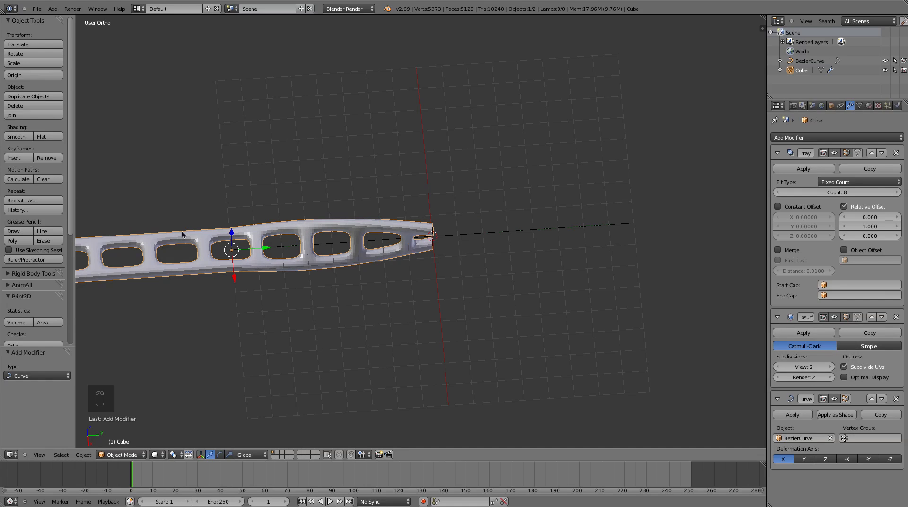
scroll(189, 345, "down", 4)
scroll(413, 285, "up", 10)
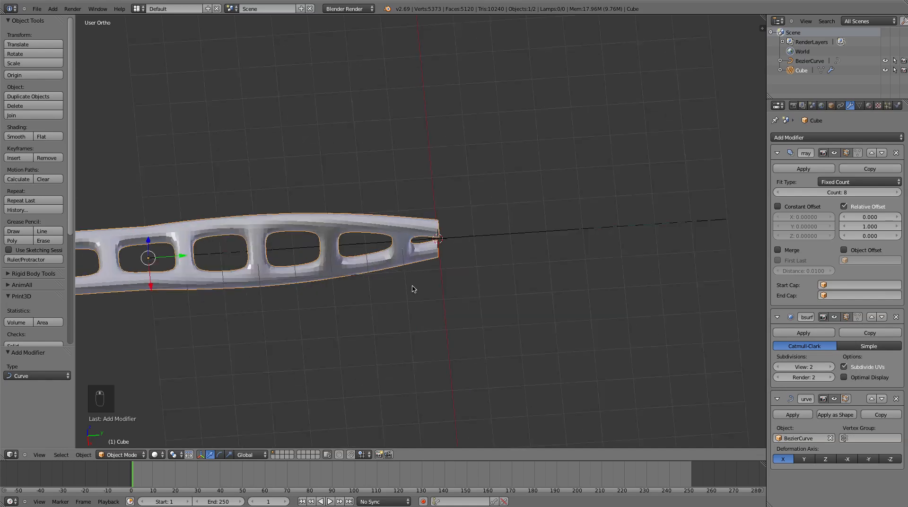
Step: Select the strip and move it along the global Y axis until it spans the length of the Bezier curve
right_click(455, 253)
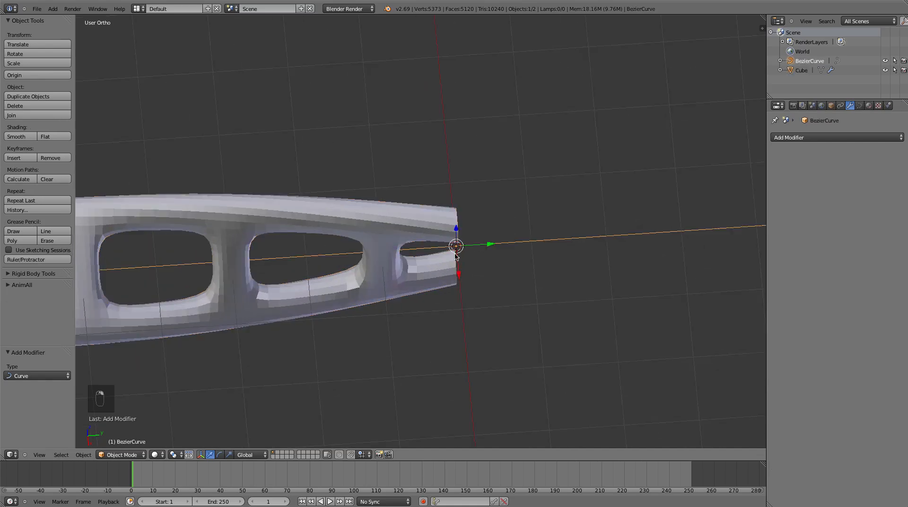
right_click(427, 275)
scroll(212, 262, "down", 4)
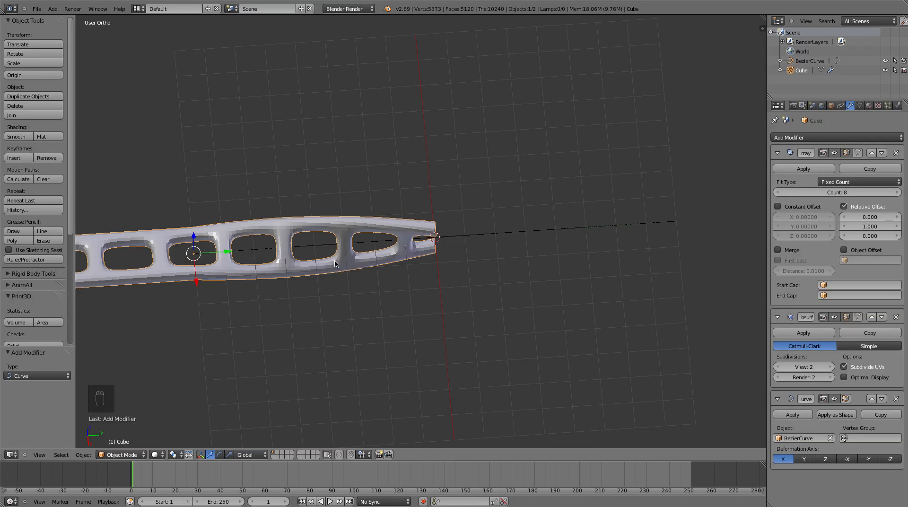
key("g")
key("y")
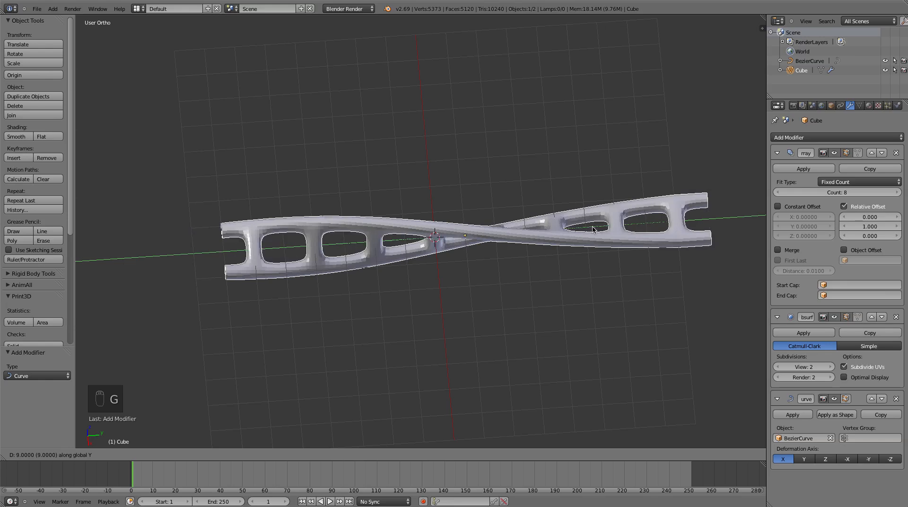
left_click(582, 229)
Step: Compare the strip's base mesh with the curve and examine the twist of the deformed strip from several angles
middle_click_drag(582, 228, 427, 232)
key("Tab")
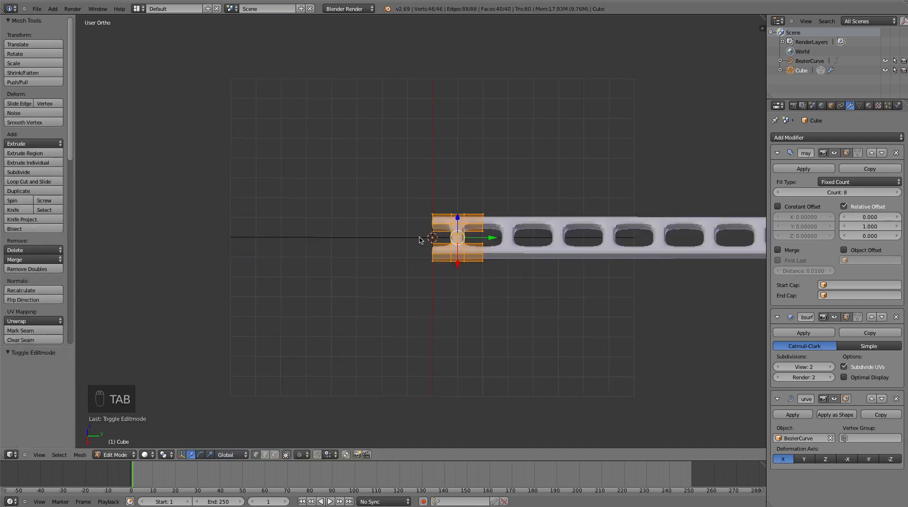
key("Tab")
right_click(379, 242)
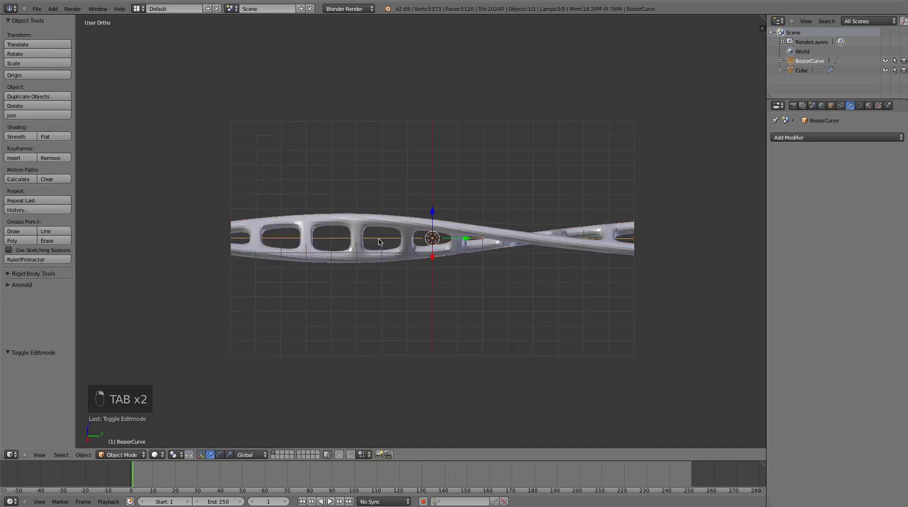
middle_click_drag(379, 242, 337, 218)
middle_click_drag(422, 217, 404, 233)
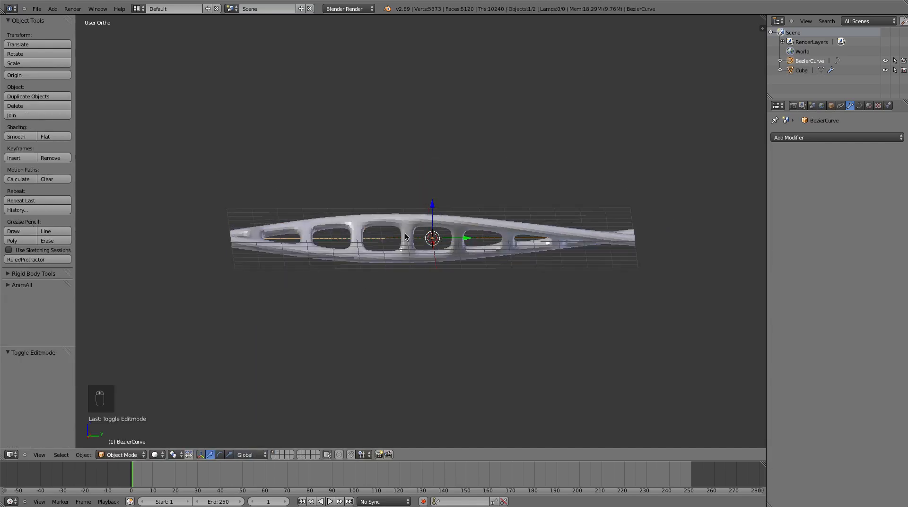
middle_click_drag(288, 241, 286, 238)
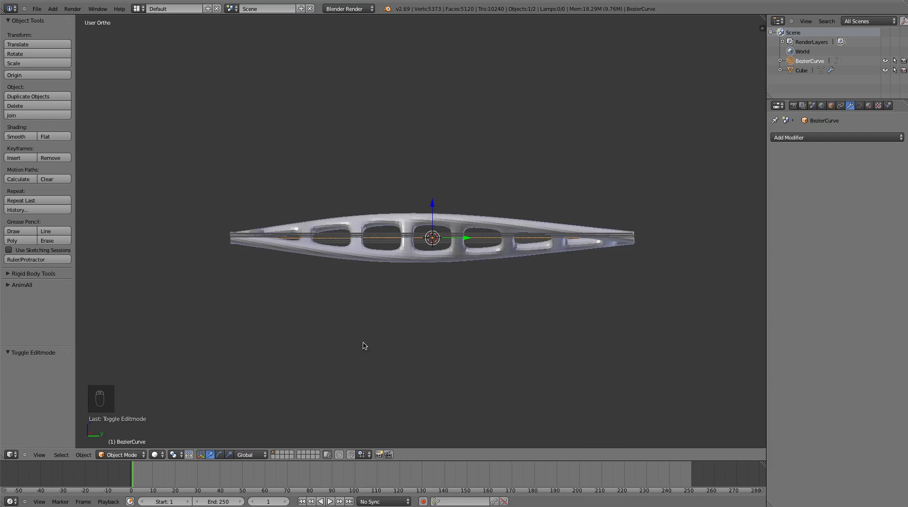
middle_click_drag(518, 351, 509, 382)
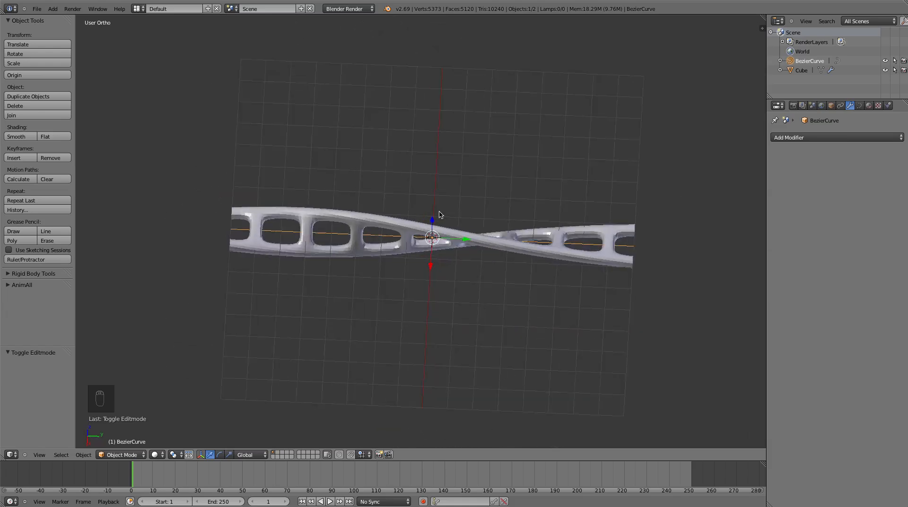
Step: Add a Bezier circle at the origin with a radius of 1
key("shift+a")
mouse_move(419, 212)
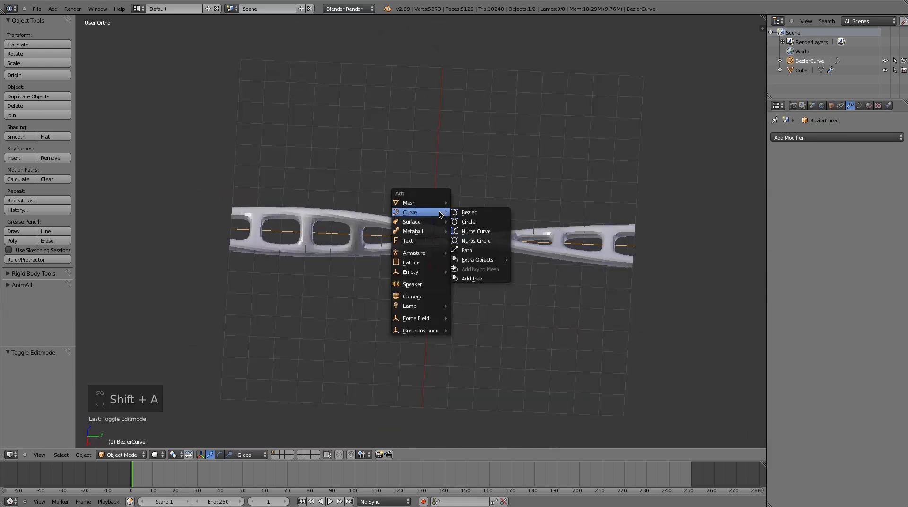
left_click(474, 223)
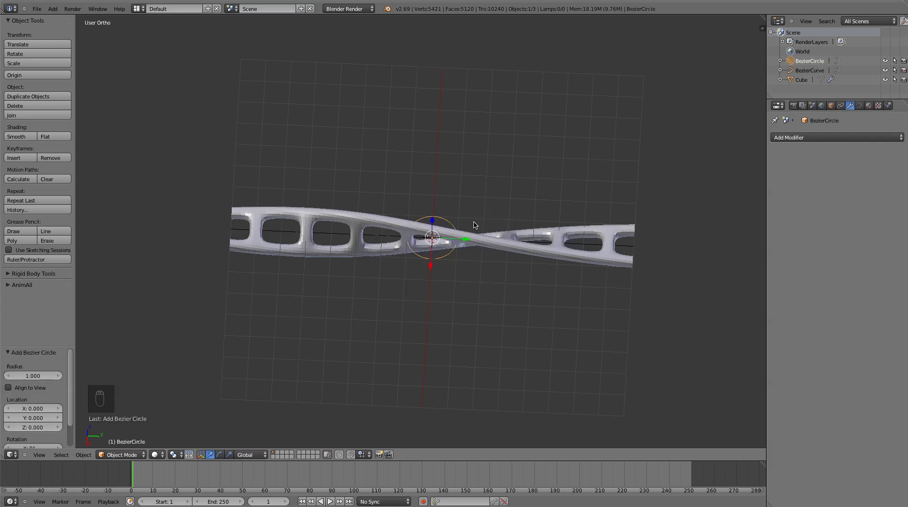
Step: Add a second Curve modifier to the twisted strip and set BezierCircle as its deforming object
right_click(477, 243)
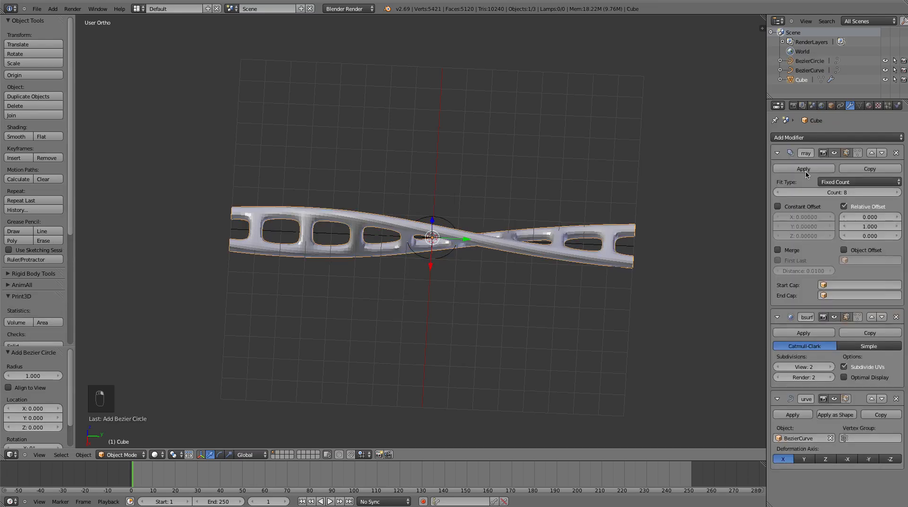
left_click(803, 137)
left_click(775, 178)
scroll(875, 424, "down", 3)
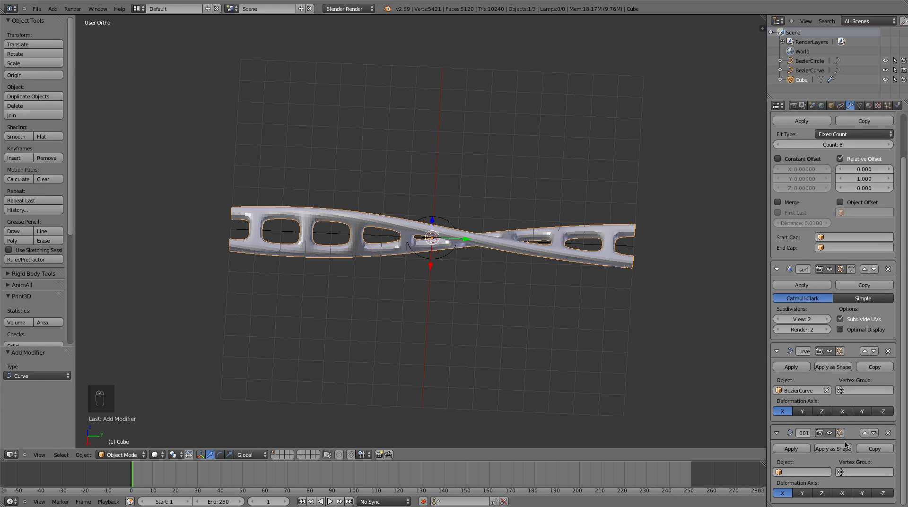
left_click(786, 473)
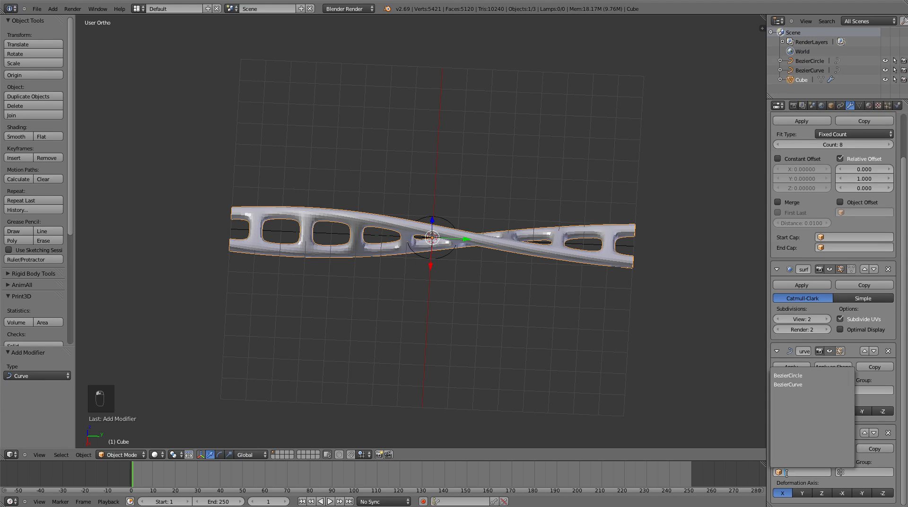
left_click(807, 384)
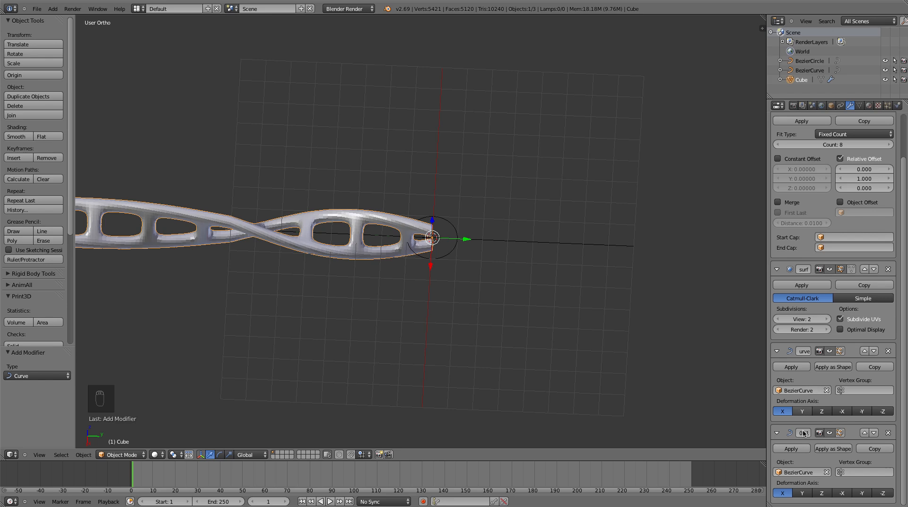
left_click(804, 389)
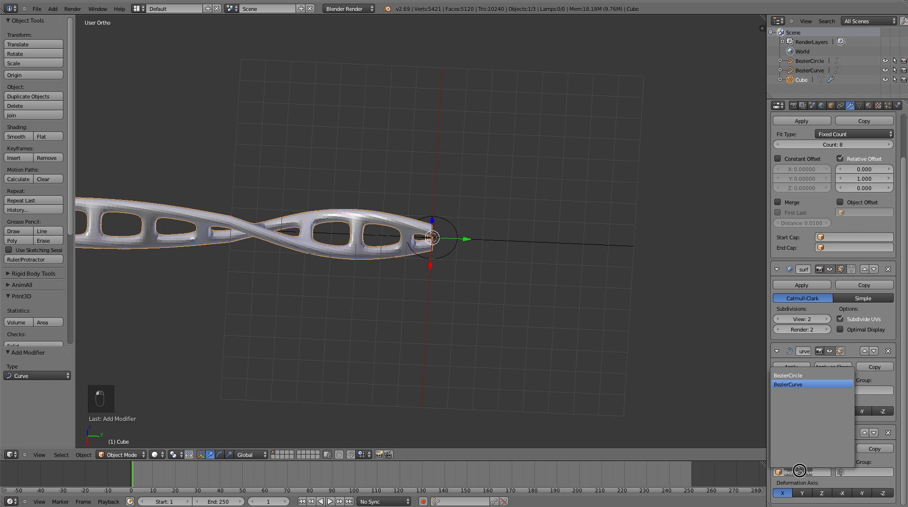
left_click(800, 375)
middle_click_drag(668, 312, 703, 381)
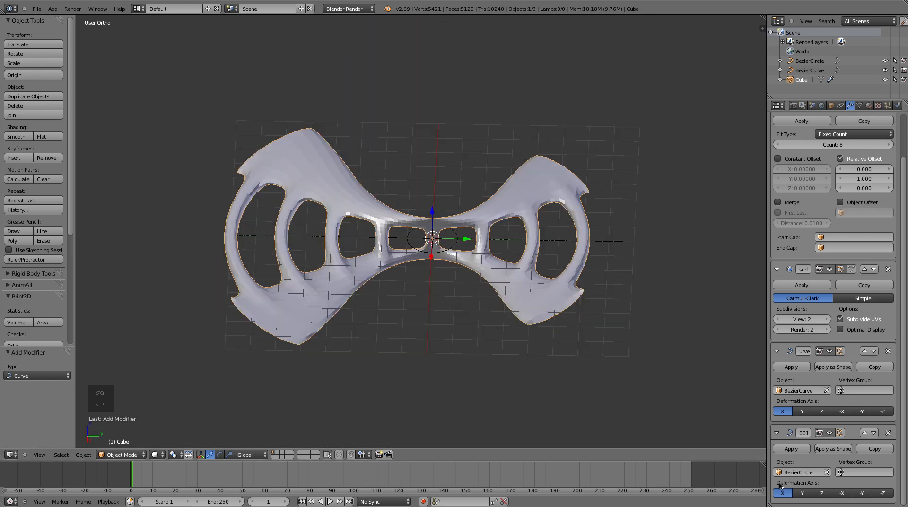
Step: Set the second Curve modifier's deformation axis to Y
left_click(802, 493)
middle_click_drag(661, 327, 526, 340)
scroll(611, 390, "up", 4)
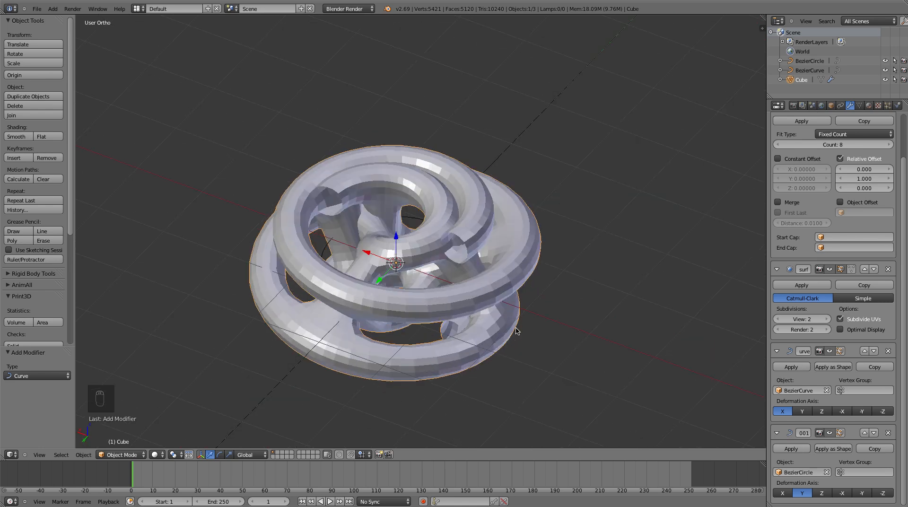
Step: Select the Bezier circle and scale it uniformly by about 2.6 so the strip bends into a single closed ring
scroll(481, 314, "down", 3)
middle_click_drag(481, 314, 430, 278)
scroll(420, 290, "up", 3)
right_click(435, 273)
scroll(430, 289, "down", 3)
middle_click_drag(437, 332, 510, 307)
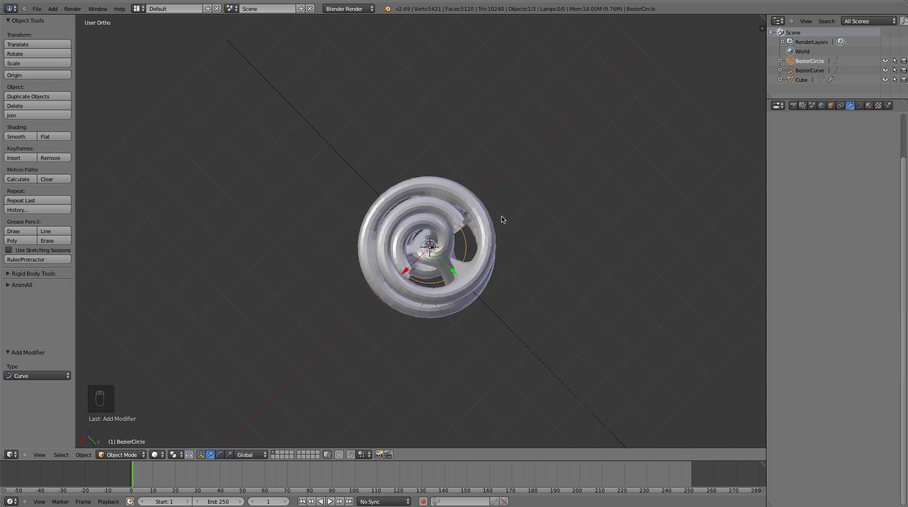
scroll(461, 256, "down", 2)
middle_click_drag(462, 256, 461, 234)
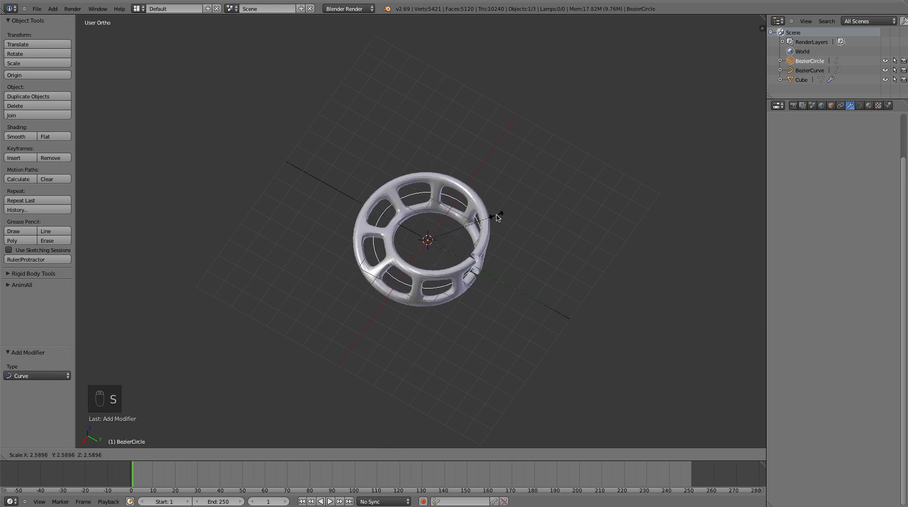
left_click(496, 216)
Step: Examine the ring's seam up close and the Bezier circle's control points from several angles
middle_click_drag(487, 185, 458, 170)
scroll(463, 257, "up", 6)
middle_click_drag(492, 246, 569, 195, "shift")
scroll(569, 194, "down", 5)
middle_click_drag(563, 229, 477, 248)
key("Tab")
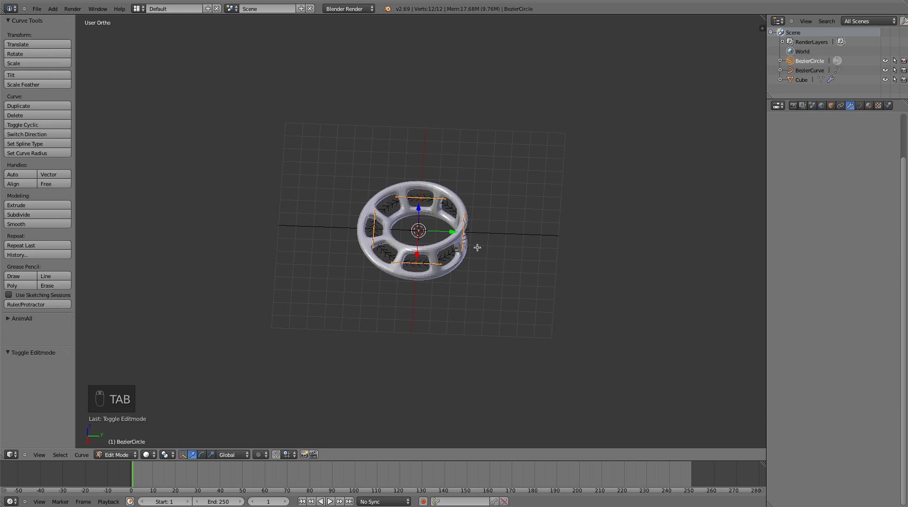
scroll(469, 283, "up", 3)
middle_click_drag(468, 283, 492, 239)
key("Tab")
Step: Select the ring mesh and move its Subsurf modifier below both Curve modifiers in the stack
right_click(492, 239)
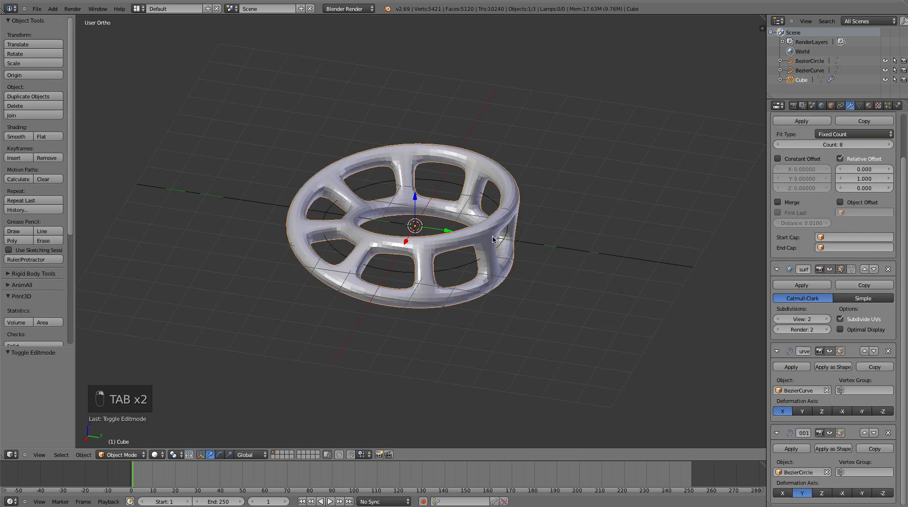
scroll(866, 314, "up", 1)
scroll(871, 316, "down", 1)
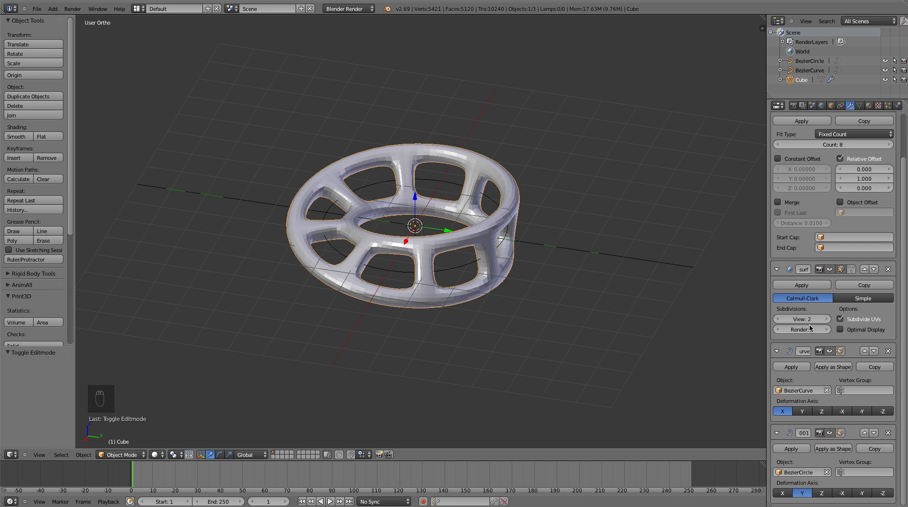
scroll(675, 314, "up", 4)
middle_click_drag(652, 302, 581, 307)
scroll(580, 306, "up", 3)
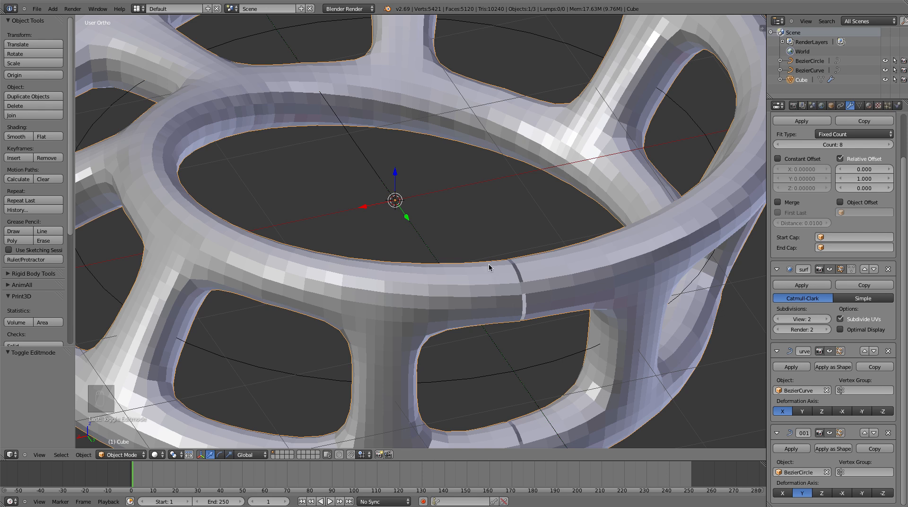
scroll(509, 389, "down", 5)
middle_click_drag(509, 389, 518, 368)
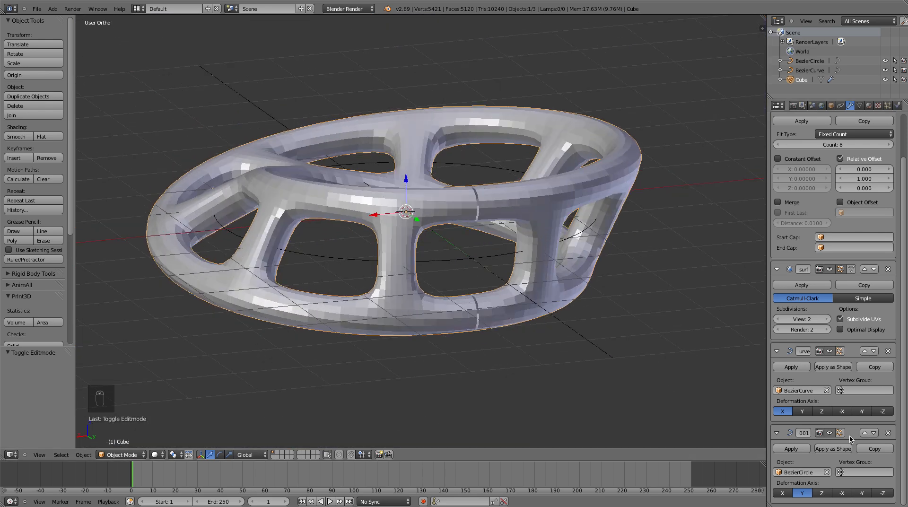
left_click(864, 351)
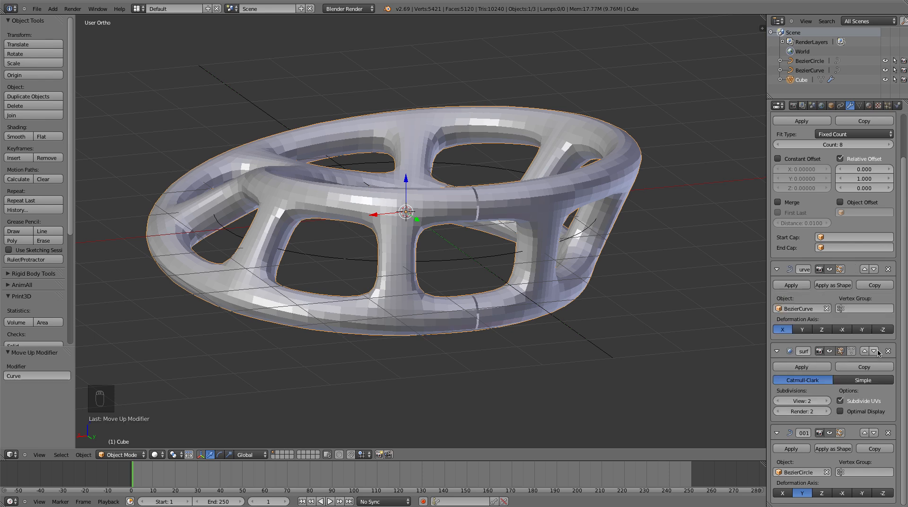
left_click(874, 351)
Step: Enable Merge on the ring's Array modifier so neighbouring segments join
mouse_move(565, 327)
middle_mouse_down()
mouse_move(534, 323)
mouse_move(543, 352)
mouse_move(583, 337)
mouse_move(585, 314)
mouse_move(574, 318)
middle_mouse_up()
scroll(583, 337, "down", 4)
scroll(831, 293, "up", 3)
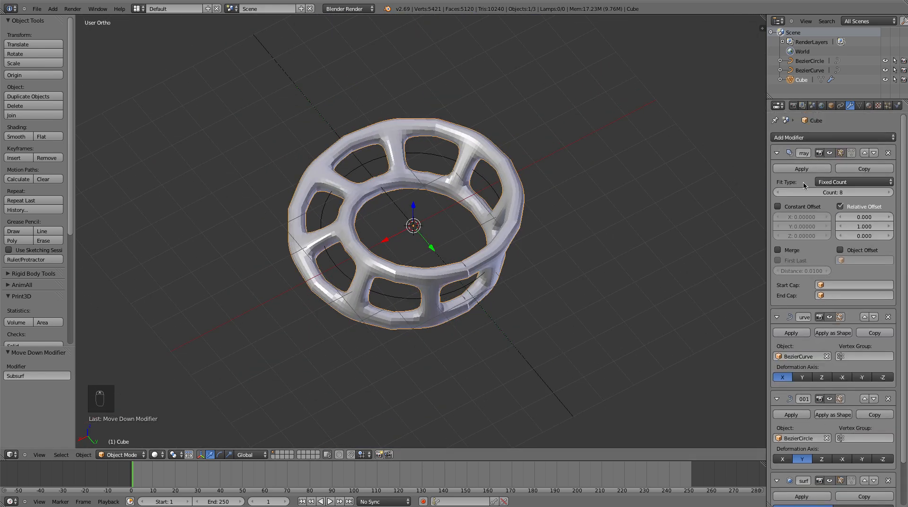
left_click(777, 250)
scroll(521, 317, "up", 4)
middle_click_drag(521, 318, 561, 310)
scroll(512, 328, "down", 2)
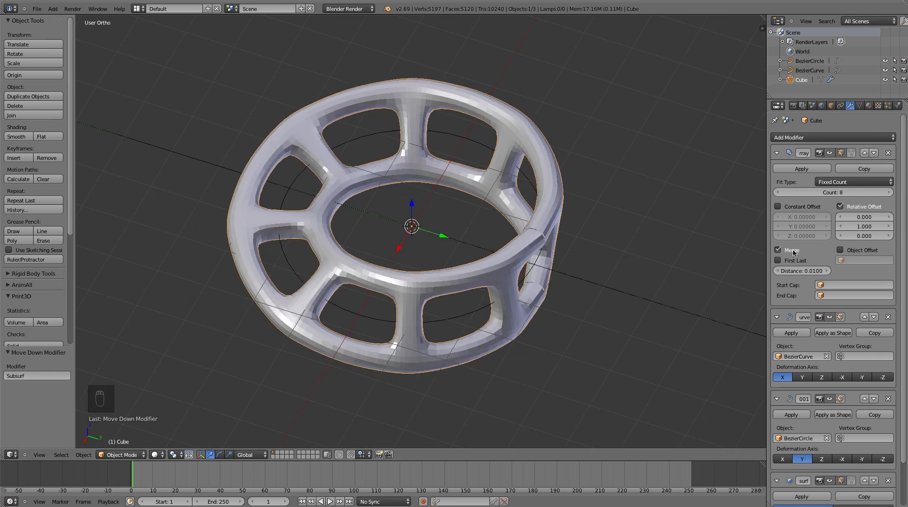
Step: In the H-shaped base segment, delete the vertices of the central edge loop running along the crossbar
scroll(780, 274, "down", 2)
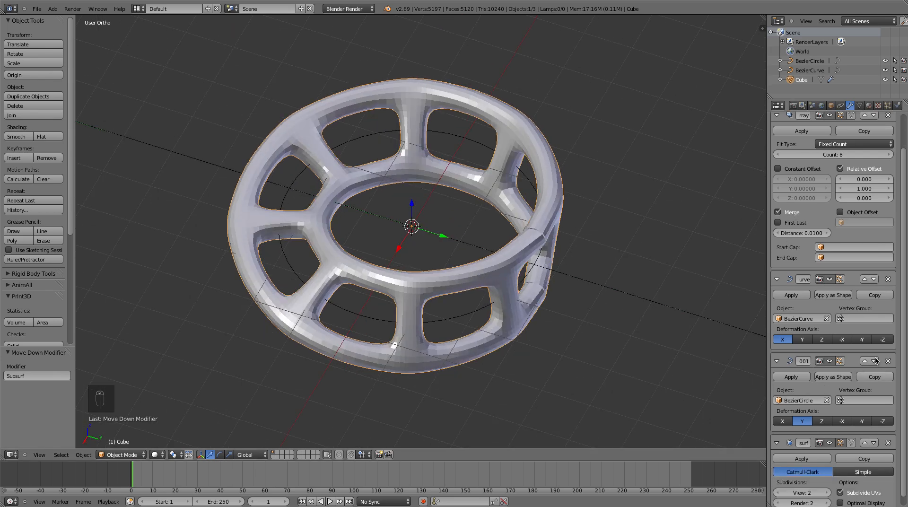
scroll(834, 376, "down", 1)
middle_click_drag(719, 340, 688, 333)
scroll(690, 340, "down", 5)
middle_click_drag(660, 391, 633, 447)
scroll(626, 422, "up", 4)
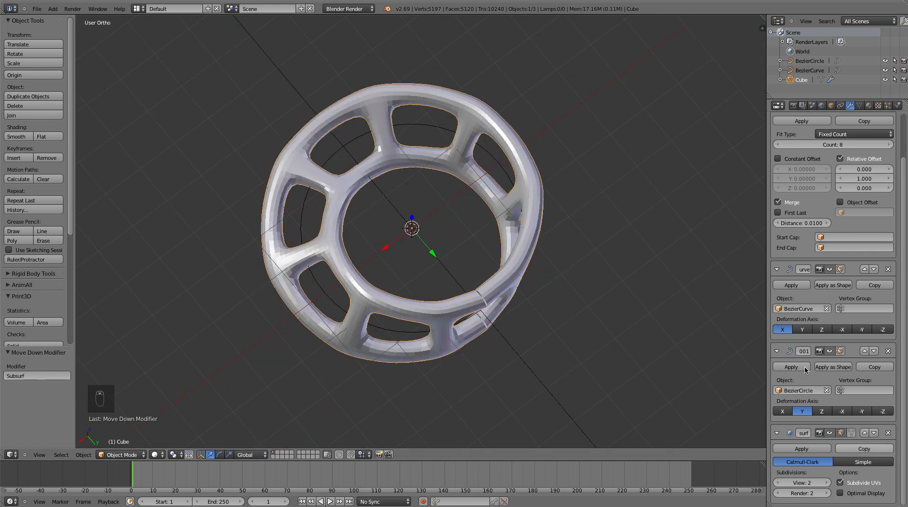
key("Tab")
scroll(486, 290, "up", 7)
middle_click_drag(457, 323, 487, 321)
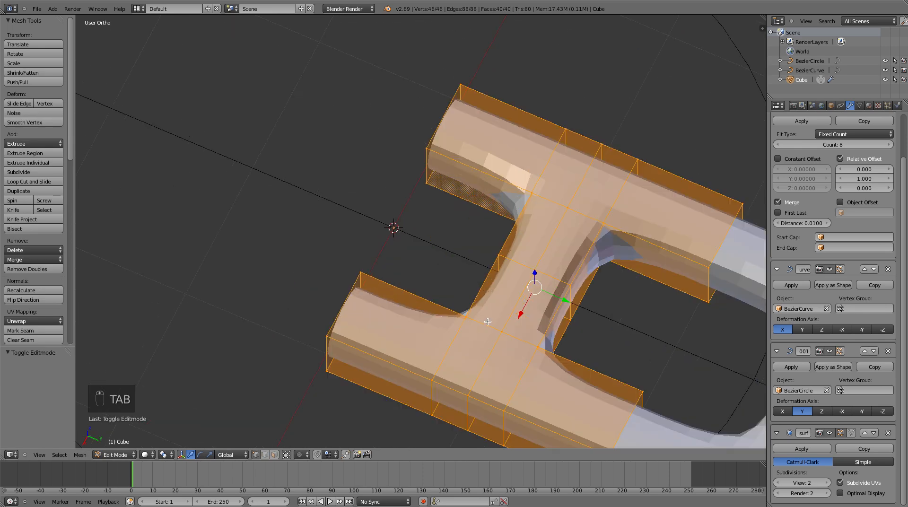
middle_click_drag(457, 277, 496, 270)
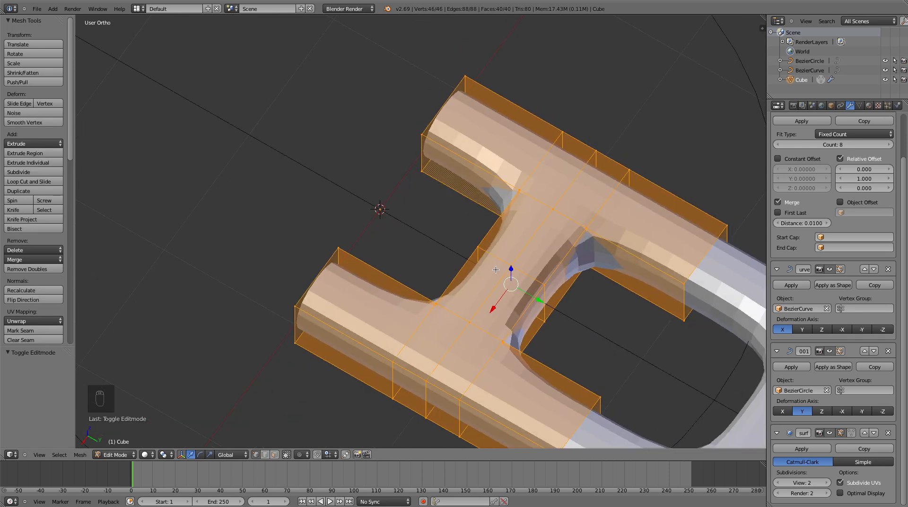
right_click(529, 237, "alt")
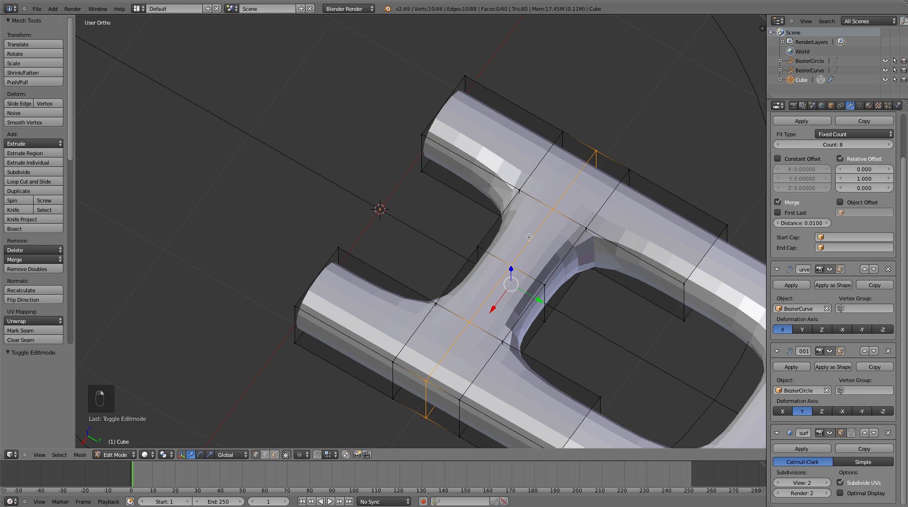
key("x")
left_click(528, 237)
Step: Select the two open boundaries of the split base segment and try to join them with Bridge Edge Loops
middle_click_drag(539, 204, 360, 300)
right_click(374, 312)
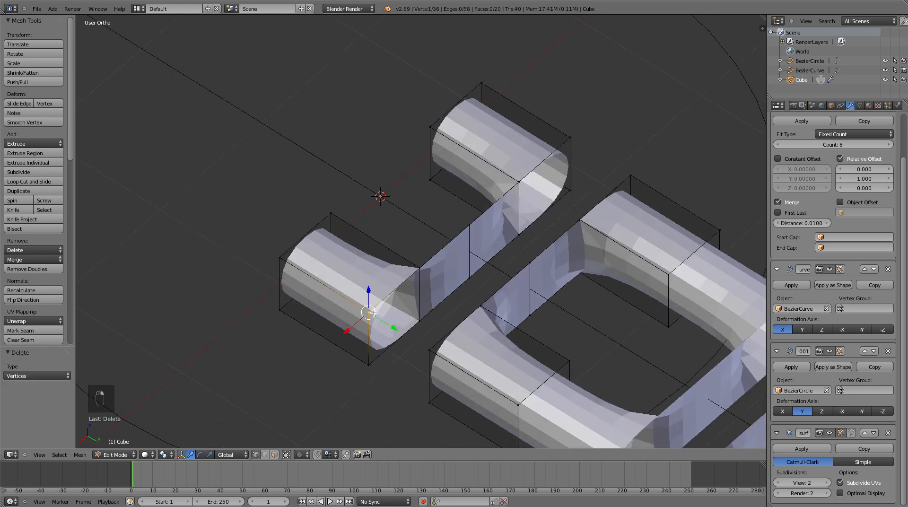
key("ctrl+l")
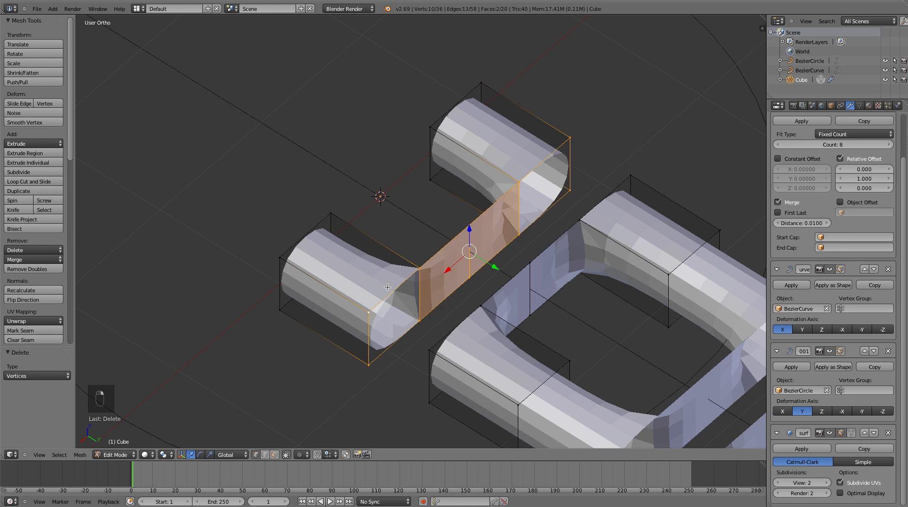
middle_click_drag(418, 292, 465, 271)
key("l")
key("space")
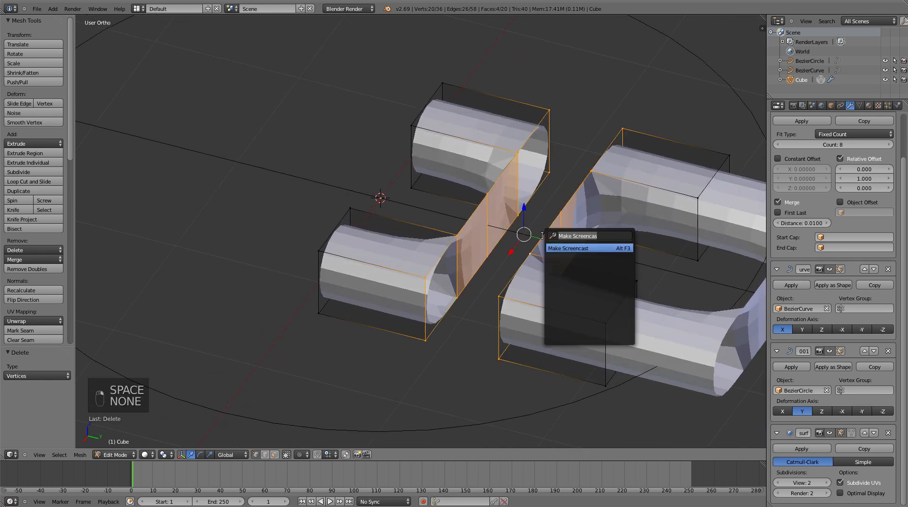
type("c")
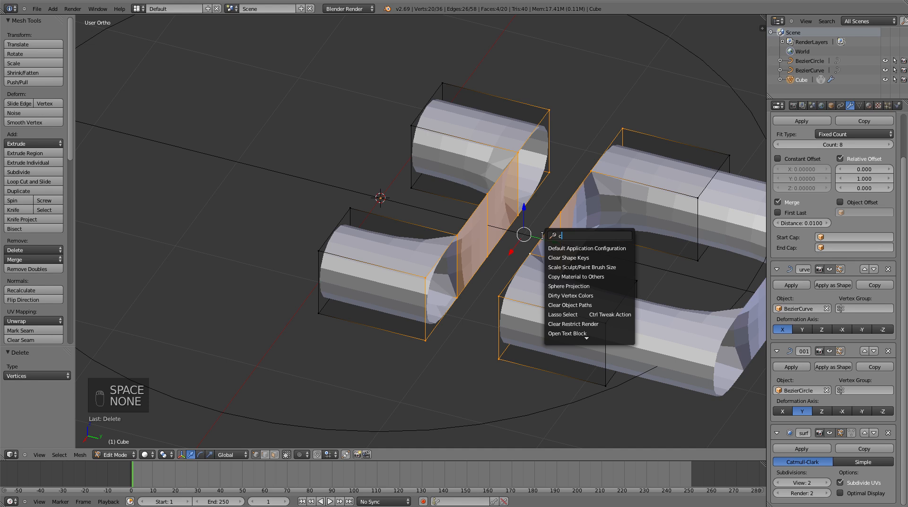
type("obrin")
key("BackSpace")
key("BackSpace")
key("BackSpace")
key("BackSpace")
key("BackSpace")
key("BackSpace")
type("r")
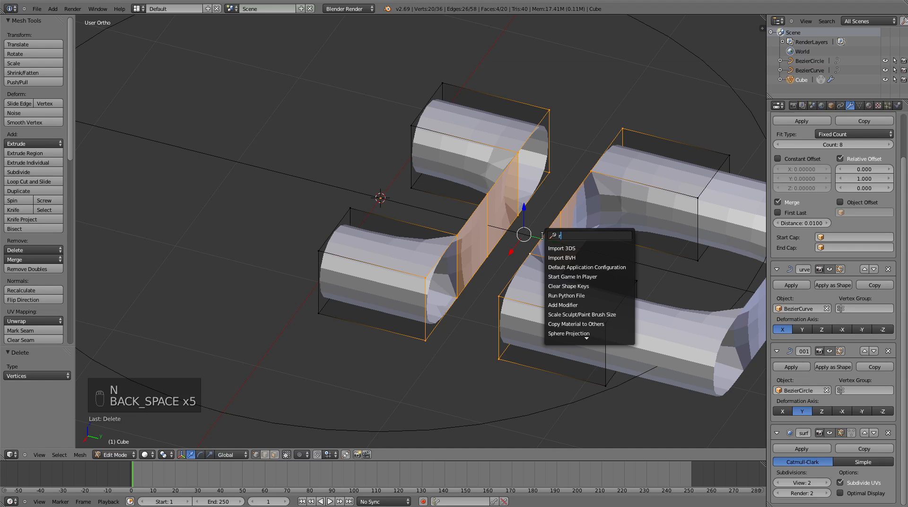
key("BackSpace")
type("bri")
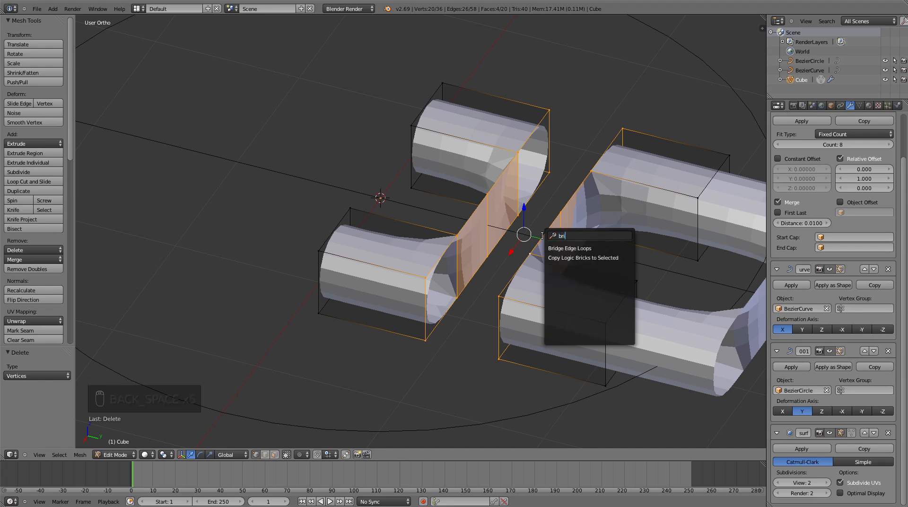
type("dge")
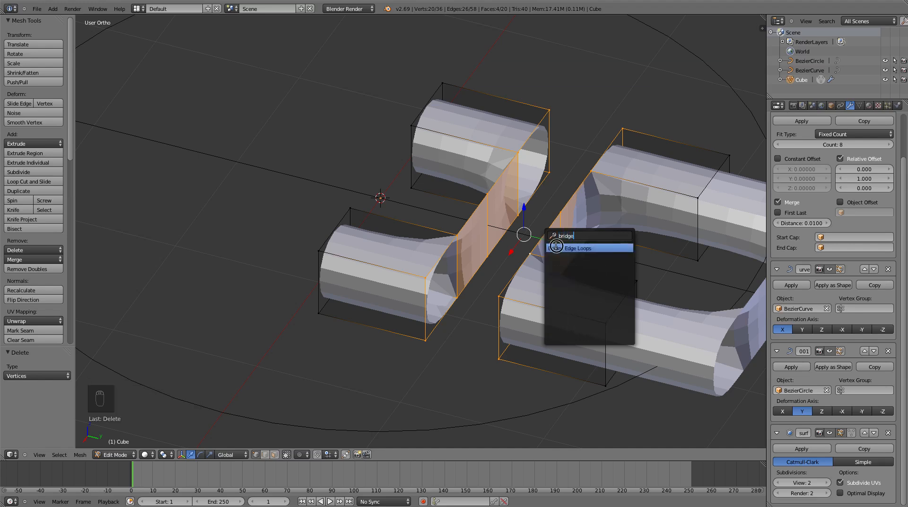
left_click(556, 247)
middle_click_drag(530, 252, 428, 249)
key("super+z")
Step: Delete the remaining middle vertices on both inner walls of the split crossbar
right_click(429, 242)
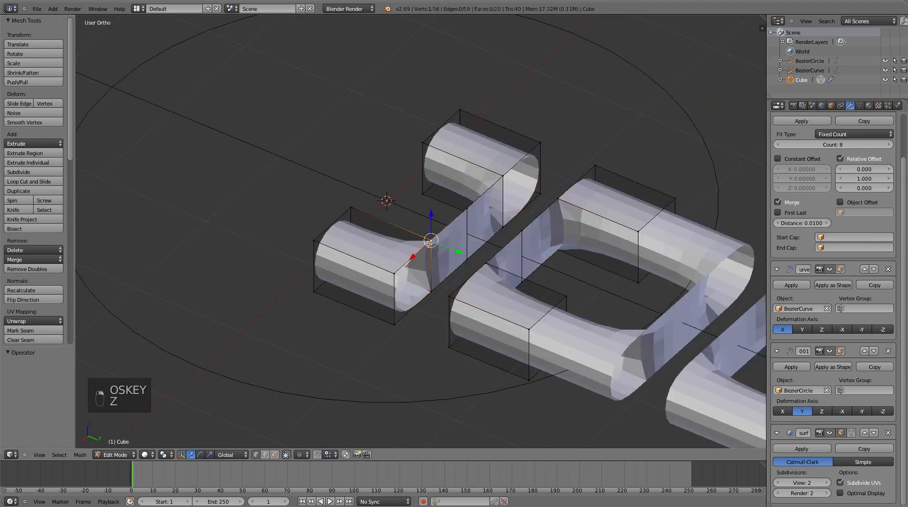
right_click(485, 263, "shift")
right_click(523, 232)
right_click(523, 251, "alt")
right_click(469, 227, "alt+shift")
key("x")
left_click(473, 250)
Step: Fill a face between the rails' inner corner vertices to form the crossbar wall nearest the 3D cursor
middle_click_drag(474, 251, 475, 260)
right_click(502, 183)
right_click(502, 227, "shift")
right_click(430, 299, "shift")
right_click(432, 264, "shift")
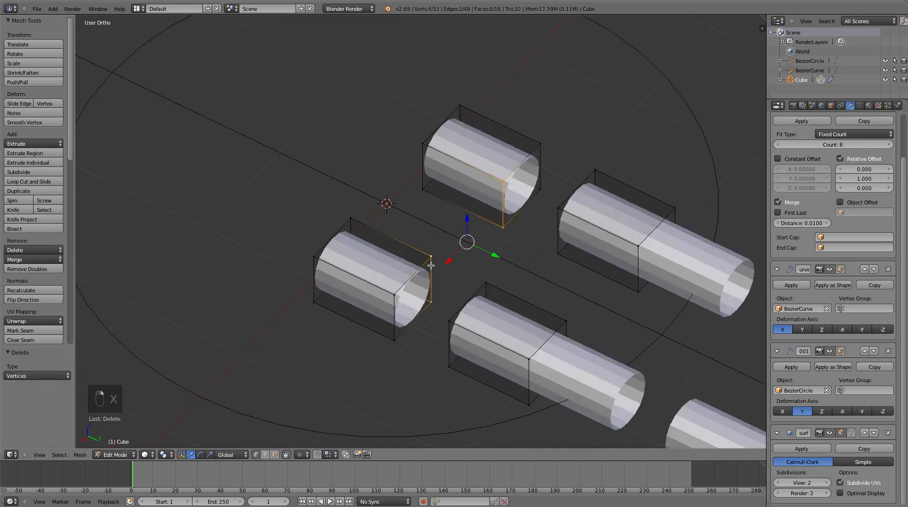
key("f")
Step: Fill the top face of the crossbar from its four corner vertices
right_click(432, 256)
right_click(502, 181, "shift")
right_click(558, 207, "shift")
right_click(490, 283, "shift")
key("f")
Step: Fill the crossbar's opposite wall, facing away from the 3D cursor, from its four corner vertices
middle_click_drag(490, 282, 458, 263)
right_click(418, 249)
right_click(529, 223, "shift")
right_click(528, 270, "shift")
key("z")
right_click(420, 298, "shift")
key("z")
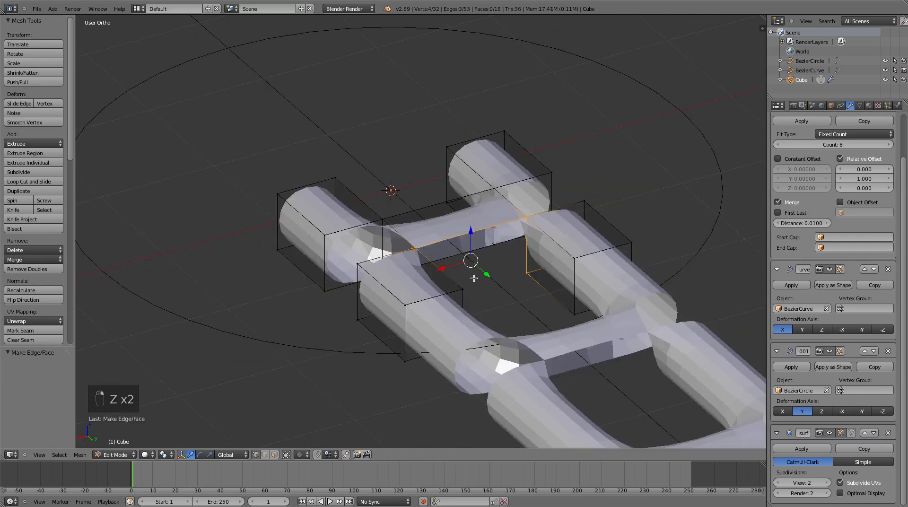
key("f")
Step: Fill the top gap in the rail on the positive X side with a four-vertex face
middle_click_drag(476, 277, 501, 222)
right_click(481, 207)
right_click(473, 235, "shift")
right_click(539, 237, "shift")
right_click(543, 200, "shift")
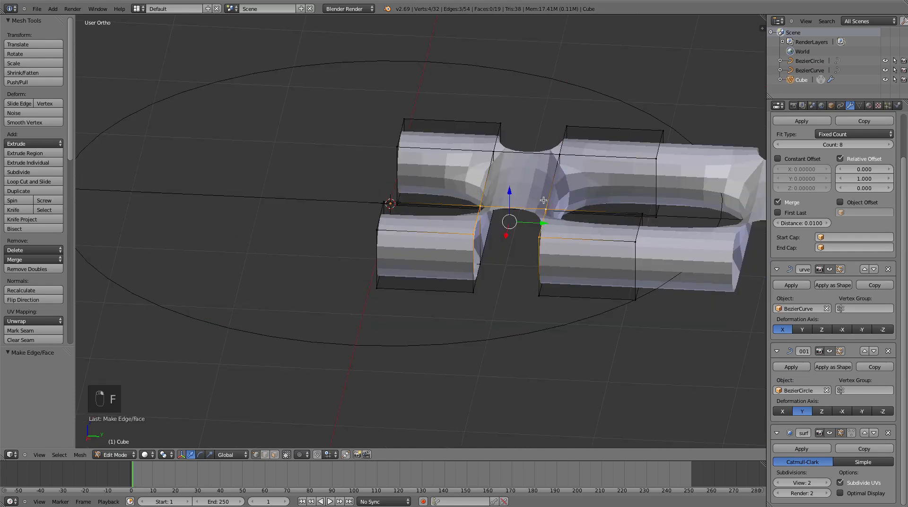
key("f")
Step: Close the outer side gap of the positive X rail with a four-vertex face
middle_click_drag(543, 201, 478, 184)
right_click(473, 181)
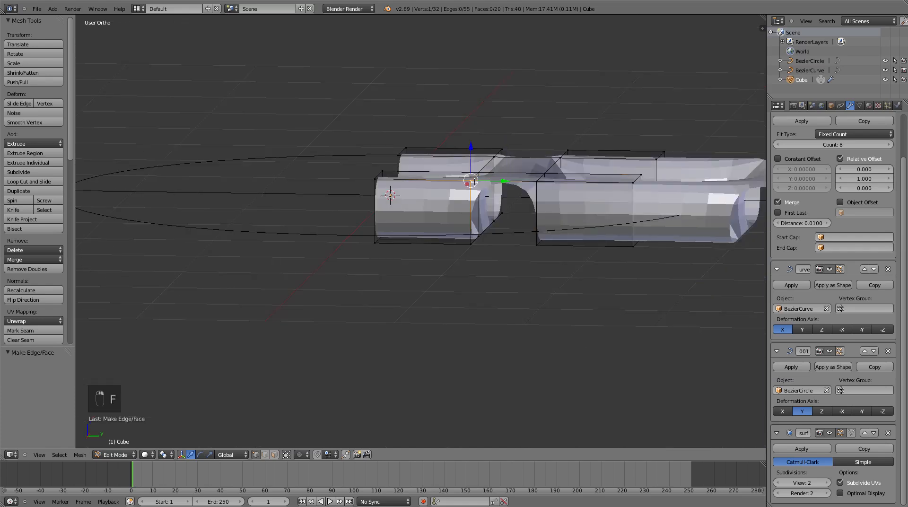
right_click(469, 242, "shift")
right_click(536, 244, "shift")
right_click(537, 184, "shift")
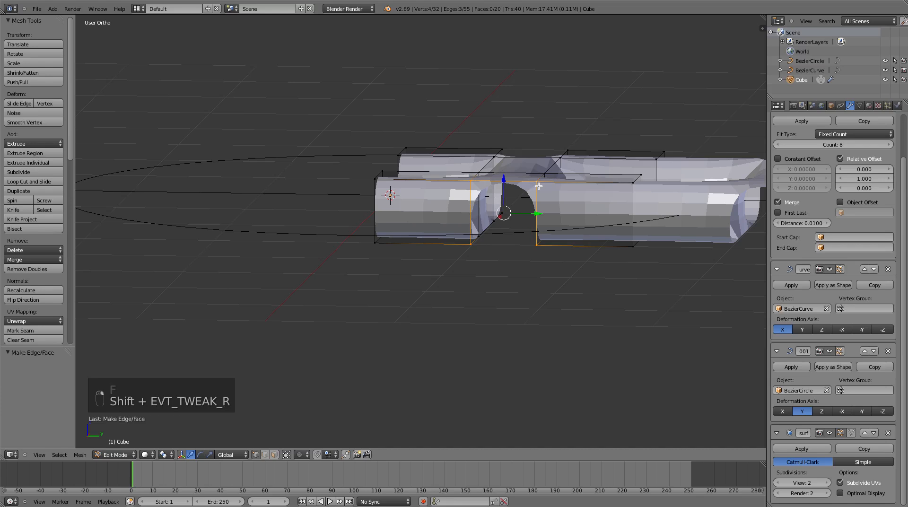
key("f")
Step: Fill the top and outer side gaps in the opposite rail, on the negative X side, with faces
middle_click_drag(538, 186, 445, 265)
right_click(480, 236)
right_click(482, 285, "shift")
key("f")
middle_click_drag(542, 231, 359, 179)
right_click(318, 166)
right_click(378, 168, "shift")
right_click(376, 237, "shift")
right_click(308, 230, "shift")
key("f")
Step: Fill the underside gap of the negative X rail with a face from its four corner vertices
middle_click_drag(307, 230, 320, 105)
right_click(329, 104)
right_click(309, 153, "shift")
right_click(372, 172, "shift")
right_click(393, 122, "shift")
key("f")
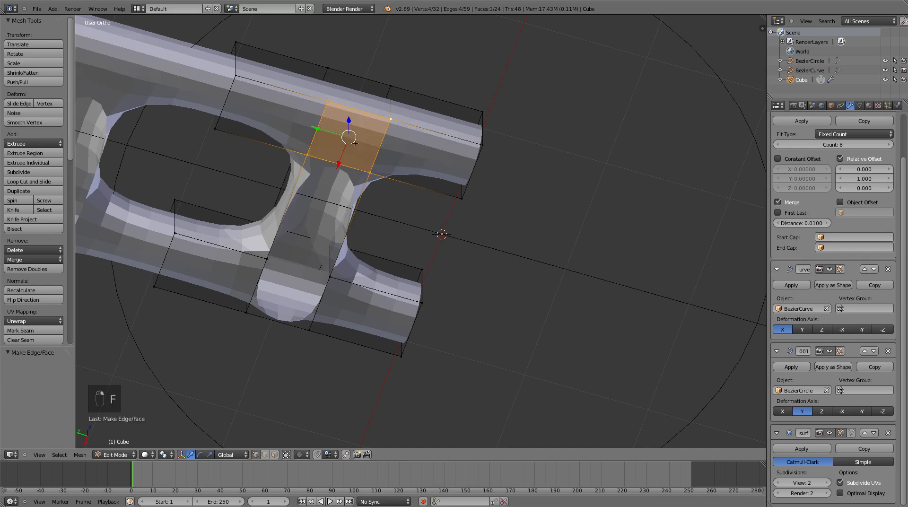
Step: Fill the underside of the crossbar with a face from its four corner vertices
right_click(308, 155)
right_click(374, 176, "shift")
right_click(330, 275, "shift")
right_click(267, 258, "shift")
key("f")
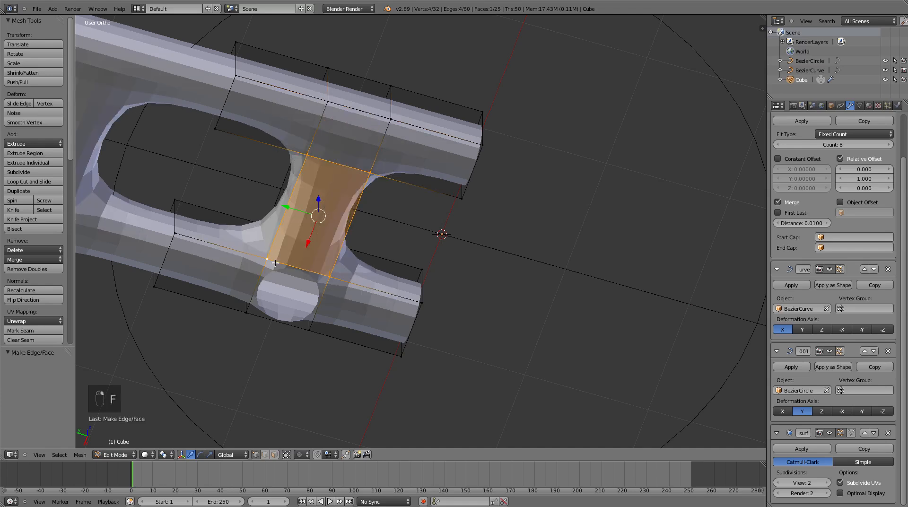
Step: Fill the underside gap of the positive X rail with a face and leave mesh editing
right_click(263, 261)
right_click(248, 312, "shift")
right_click(307, 321, "shift")
right_click(326, 283, "shift")
key("f")
scroll(325, 286, "down", 3)
key("Tab")
Step: Apply the ring's Array modifier and both Curve modifiers, keeping only Subsurf live
middle_click_drag(322, 283, 458, 253)
scroll(341, 408, "down", 2)
scroll(458, 253, "up", 2)
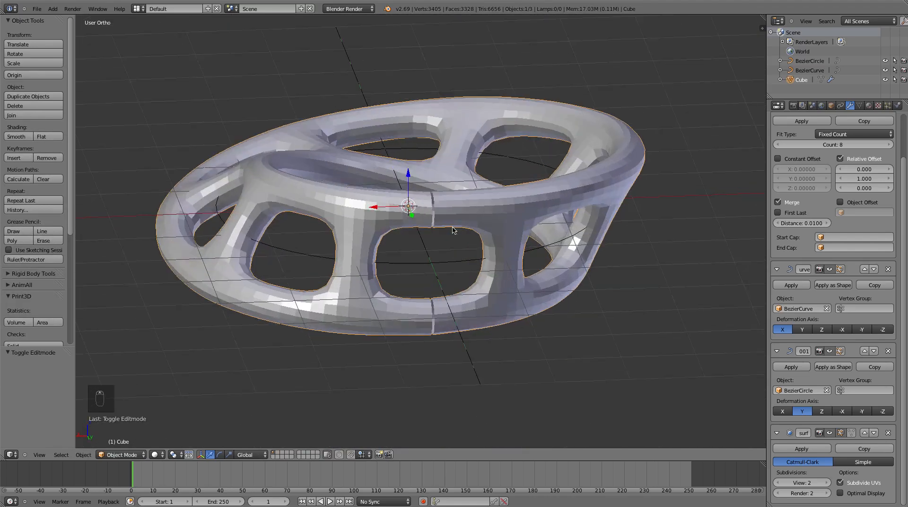
scroll(893, 311, "up", 3)
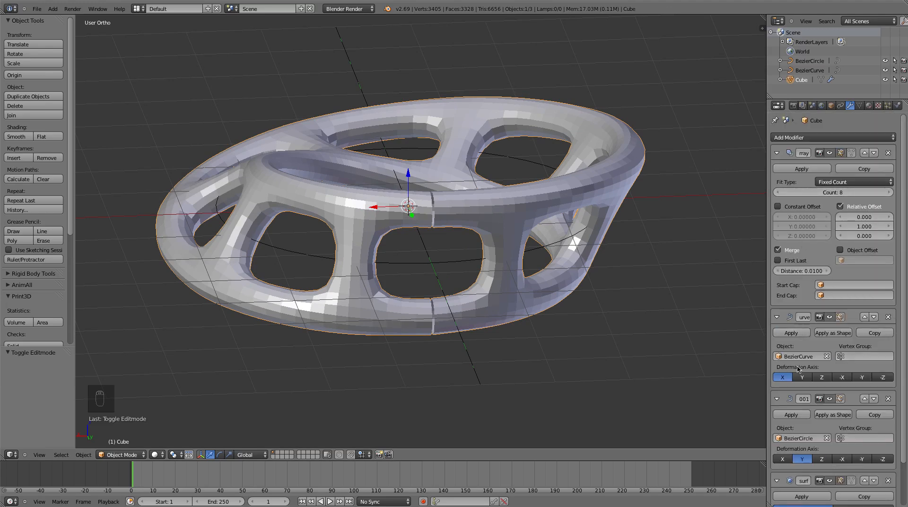
left_click(802, 169)
left_click(808, 171)
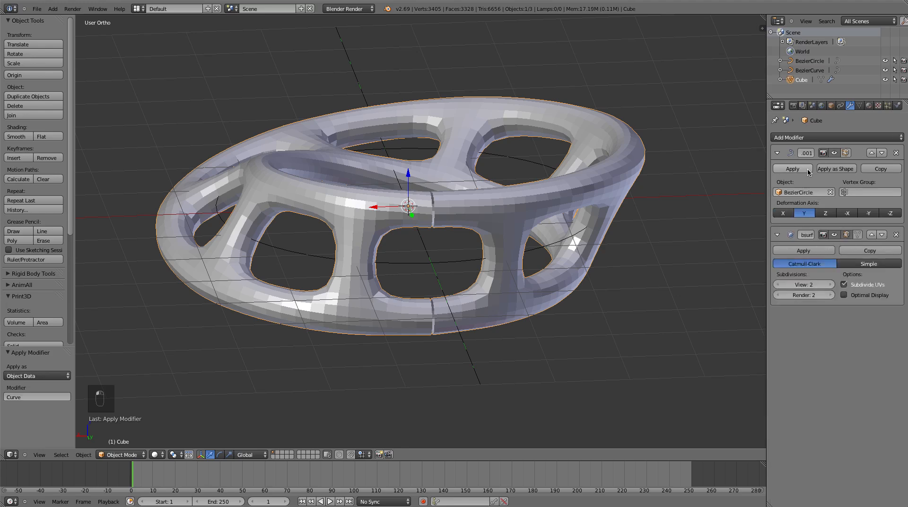
left_click(808, 171)
Step: Temporarily hide the Subsurf effect in the viewport to examine the open seam on the unsmoothed ring
key("Tab")
scroll(522, 241, "up", 3)
scroll(522, 241, "down", 4)
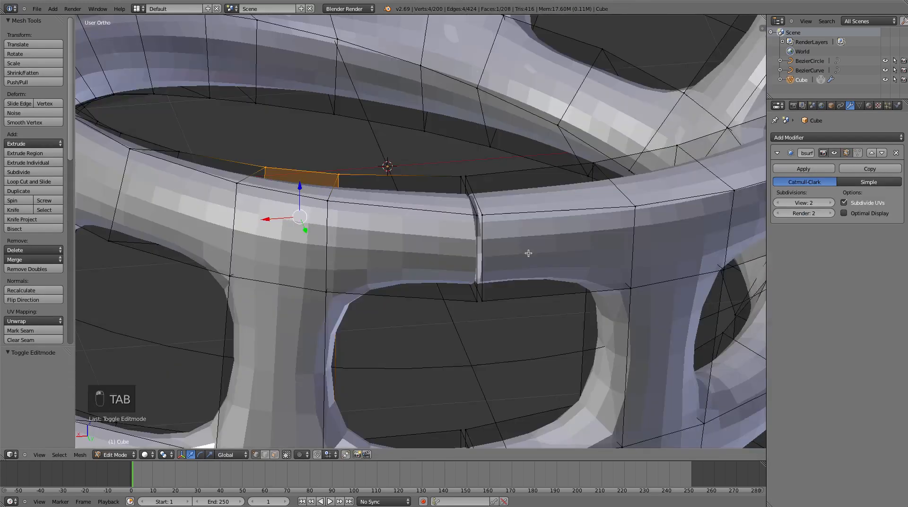
left_click(834, 154)
key("Tab")
middle_click_drag(421, 290, 398, 328)
scroll(454, 344, "down", 5)
scroll(405, 345, "up", 6)
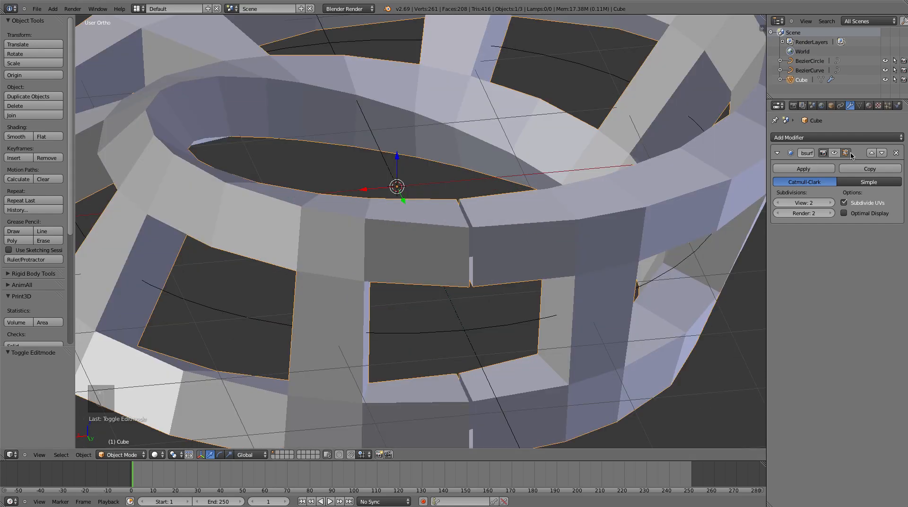
left_click(834, 154)
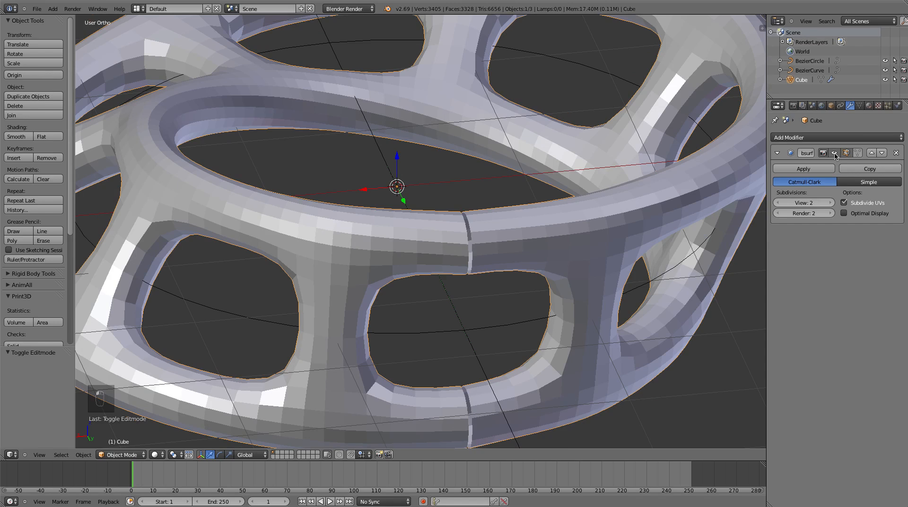
Step: Select the two open end loops at the ring's upper-rail seam and close the gap with Bridge Edge Loops
key("Tab")
scroll(508, 270, "up", 4)
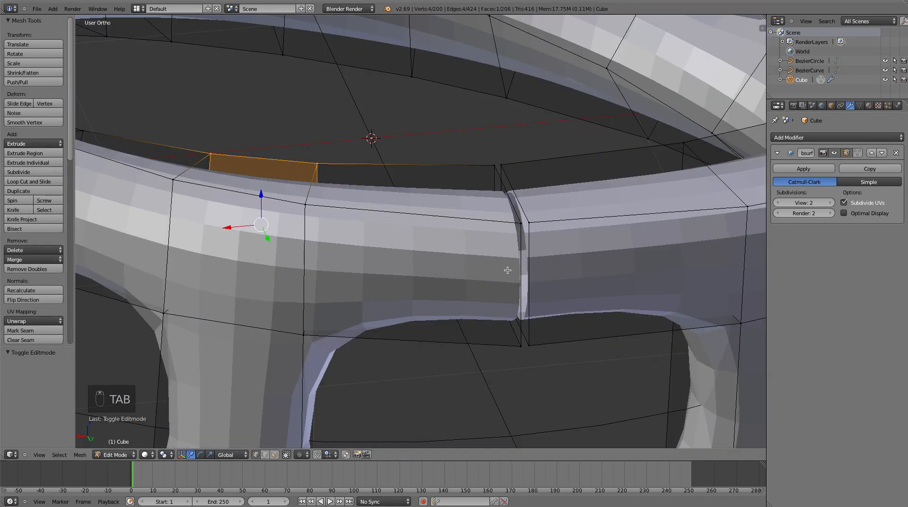
right_click(521, 256)
right_click(530, 252, "shift")
key("space")
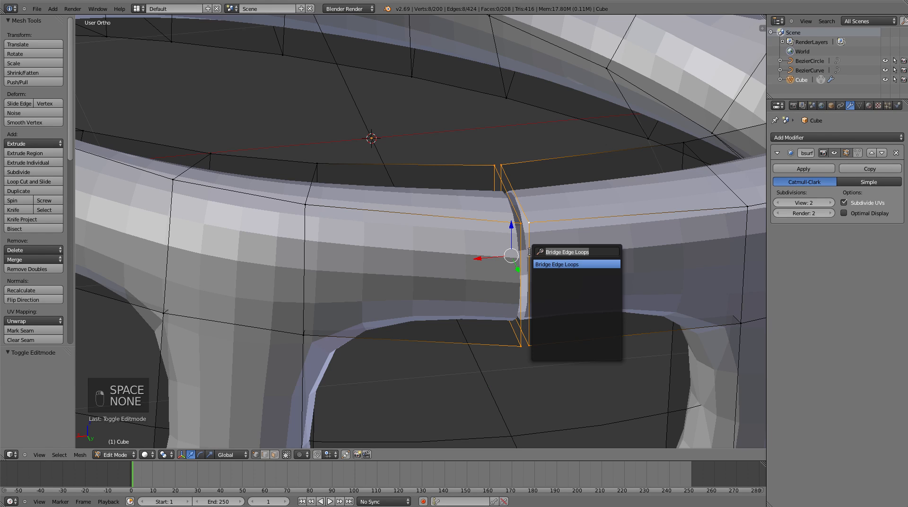
left_click(575, 264)
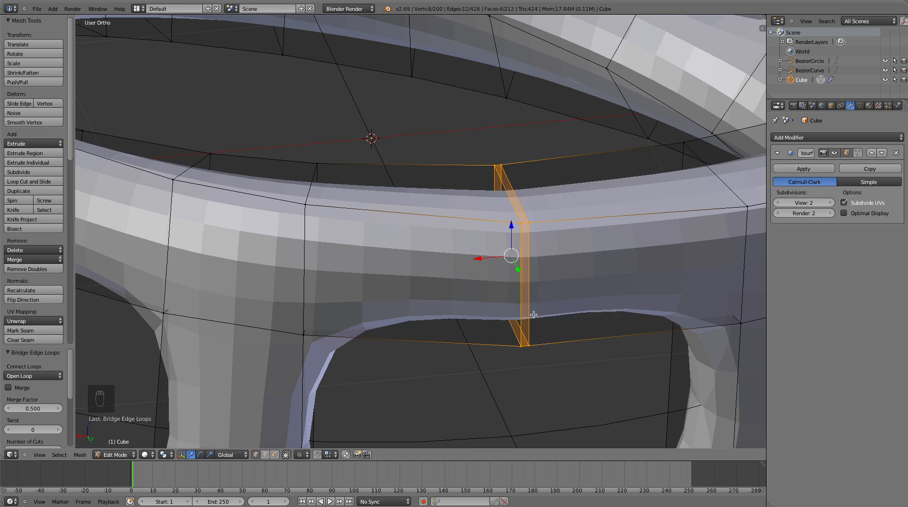
scroll(539, 324, "down", 5)
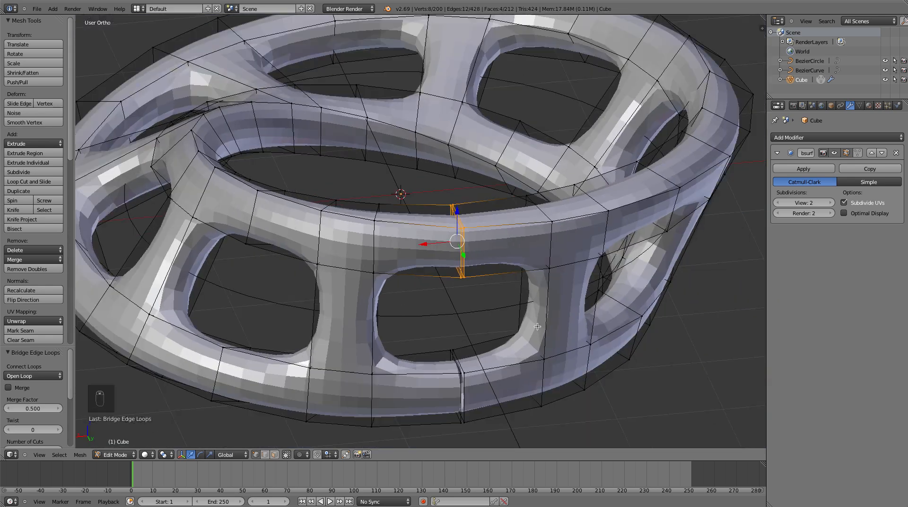
Step: Examine the bridged upper-rail seam up close, both in mesh editing and on the finished object
scroll(538, 325, "up", 2)
middle_click_drag(538, 325, 522, 340)
key("Tab")
scroll(519, 342, "up", 2)
key("Tab")
scroll(413, 241, "down", 2)
scroll(385, 199, "up", 3)
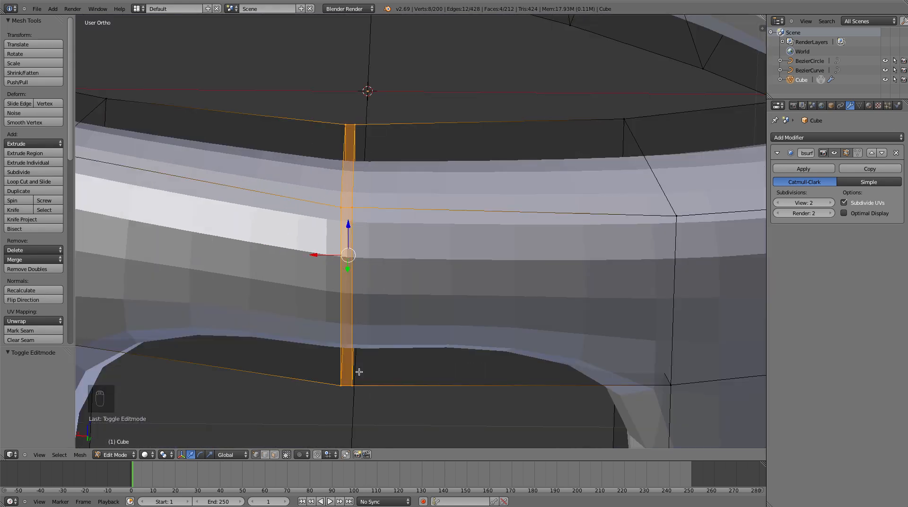
scroll(326, 379, "down", 5)
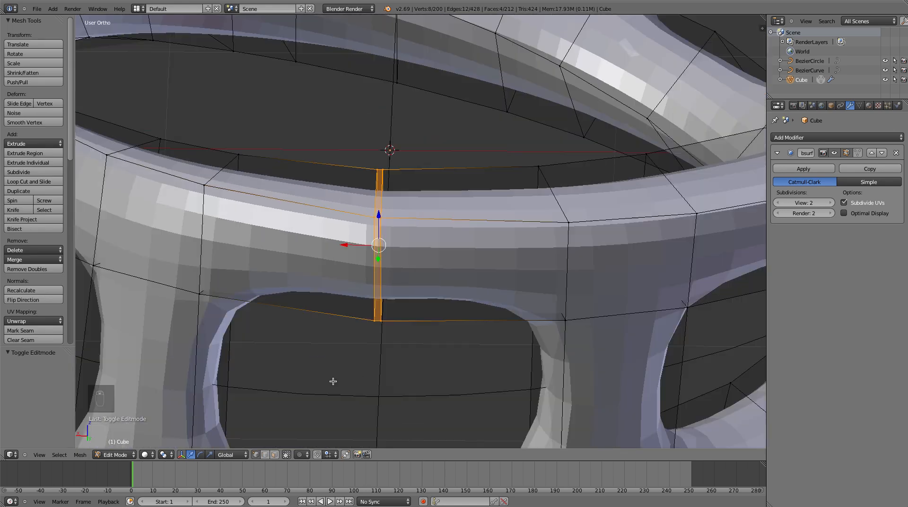
key("Tab")
middle_click_drag(337, 390, 385, 255)
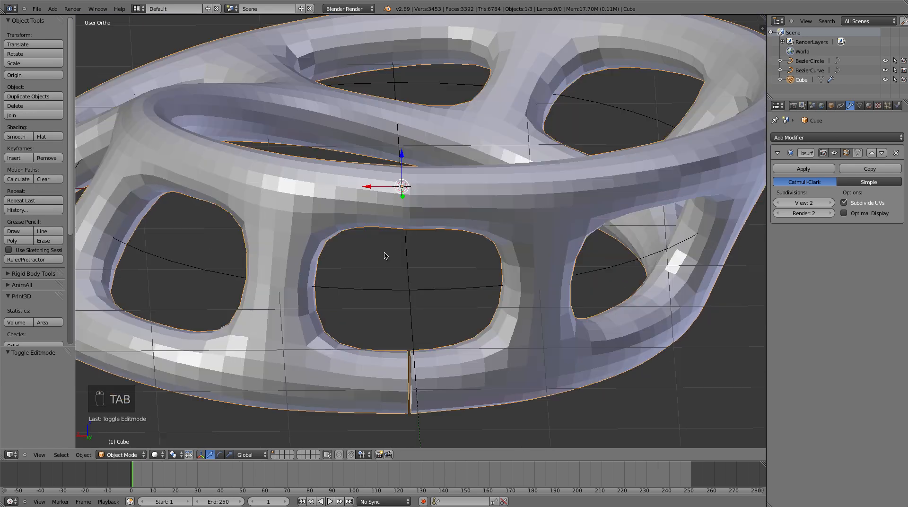
Step: Select both end loops at the ring's lower-rail seam and delete their vertices
scroll(327, 295, "down", 2)
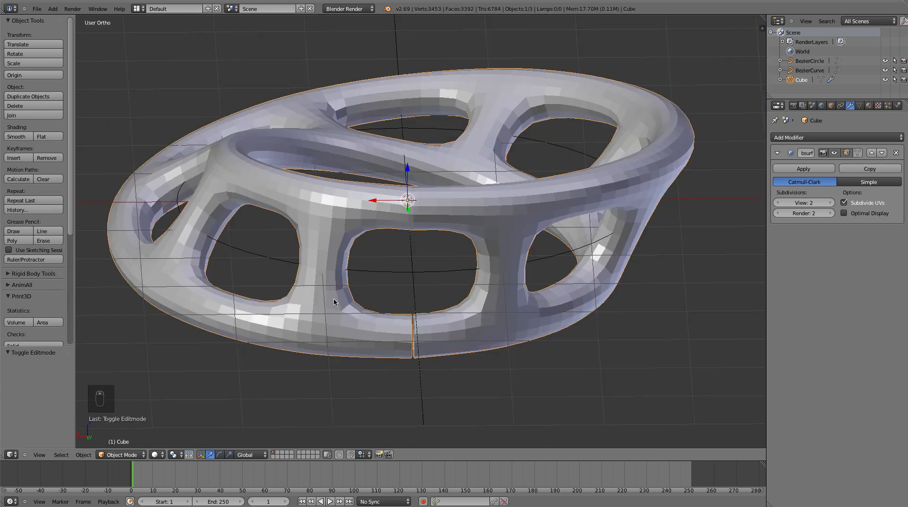
middle_click_drag(336, 345, 345, 299)
key("Tab")
scroll(410, 311, "up", 5)
right_click(357, 199, "alt")
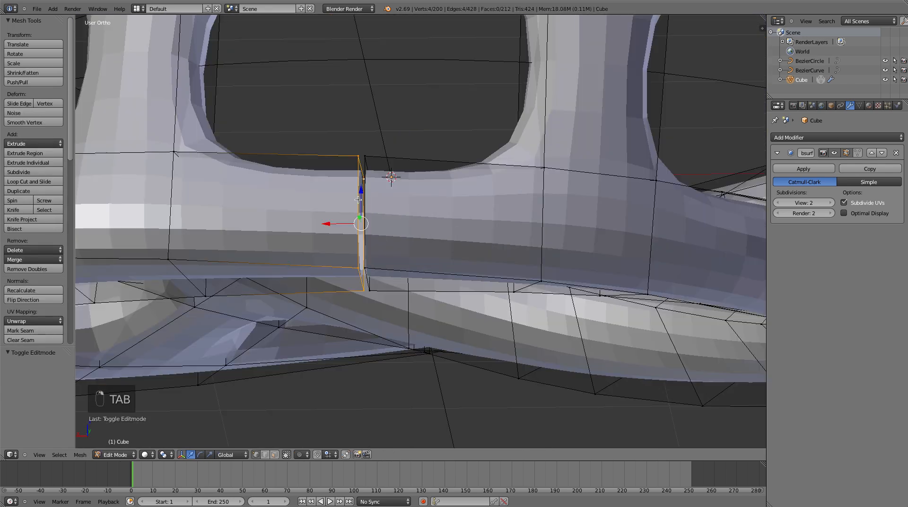
right_click(368, 199, "alt+shift")
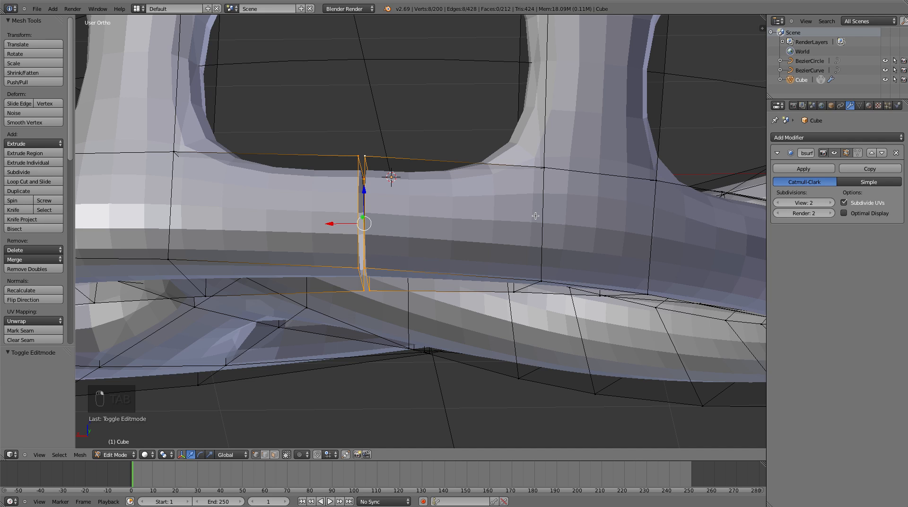
key("x")
left_click(368, 227)
Step: Bridge the two remaining end loops across the widened lower-rail gap and leave mesh editing
right_click(172, 178, "alt")
key("space")
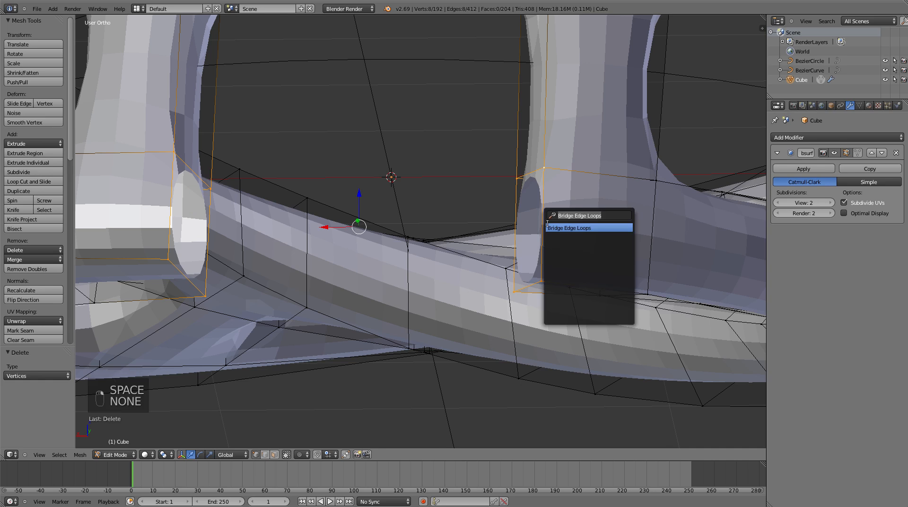
left_click(570, 229)
key("Tab")
Step: Examine the closed ring from several angles for remaining gaps or irregularities in its surface
scroll(393, 373, "down", 6)
middle_click_drag(420, 299, 532, 415)
scroll(382, 364, "up", 2)
scroll(420, 335, "down", 3)
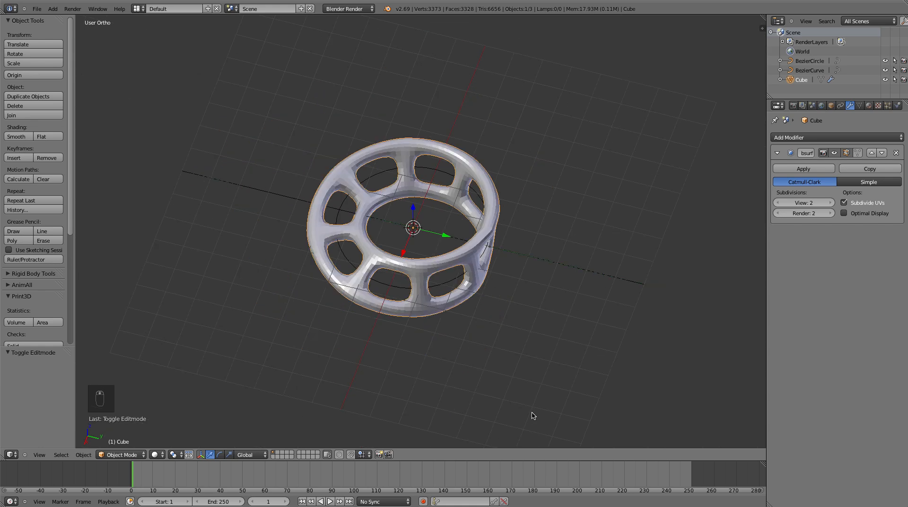
scroll(526, 389, "up", 5)
scroll(525, 373, "down", 4)
scroll(497, 364, "up", 2)
middle_click_drag(496, 364, 482, 397)
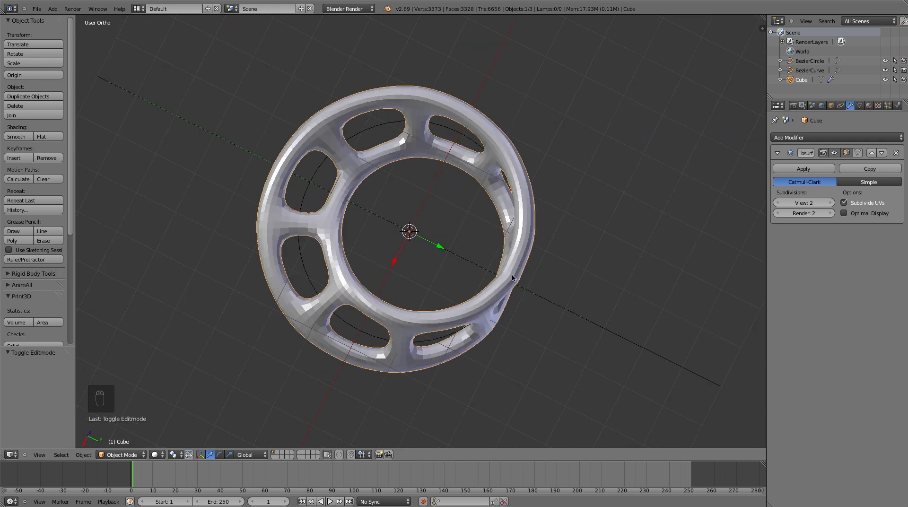
scroll(440, 324, "down", 4)
middle_click_drag(440, 324, 487, 313)
scroll(471, 383, "up", 3)
middle_click_drag(472, 378, 427, 365)
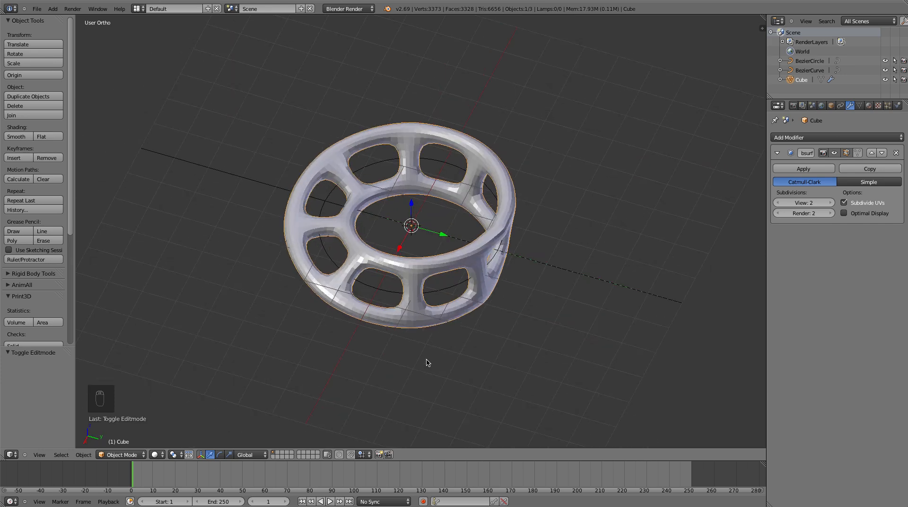
Step: Delete the Bezier circle and the Bezier curve, and select the ring again
right_click(528, 262)
key("x")
left_click(503, 246)
key("x")
left_click(437, 166)
right_click(490, 231)
scroll(476, 350, "down", 1)
middle_click_drag(473, 357, 507, 330)
scroll(511, 326, "down", 1)
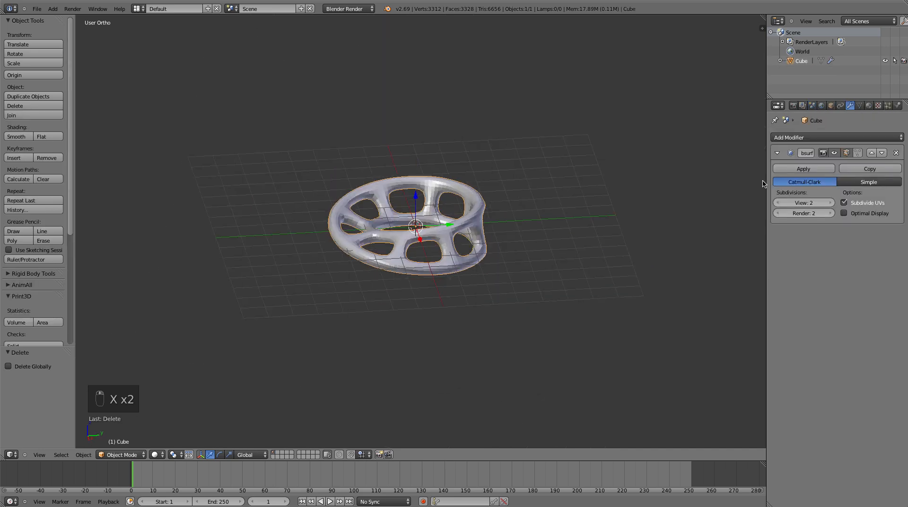
Step: Set the scene units to Metric and display the ring's transform values and dimensions
left_click(813, 106)
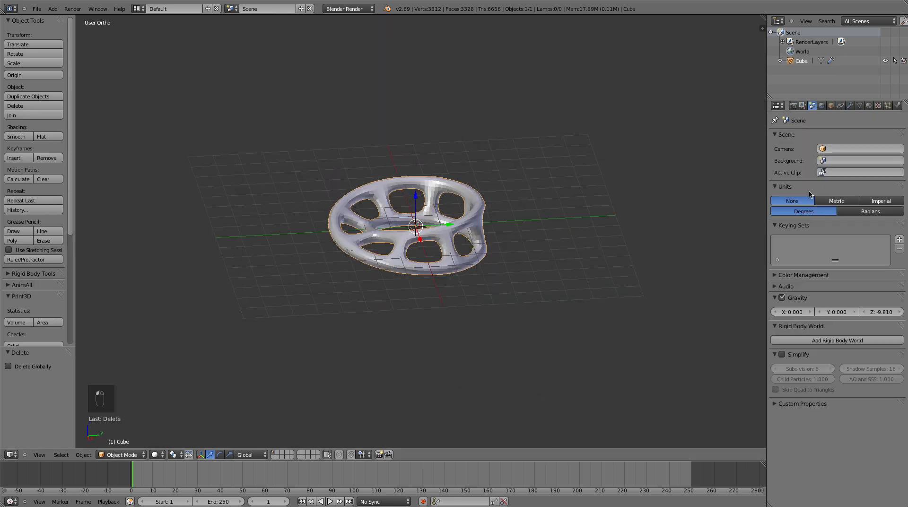
left_click(848, 201)
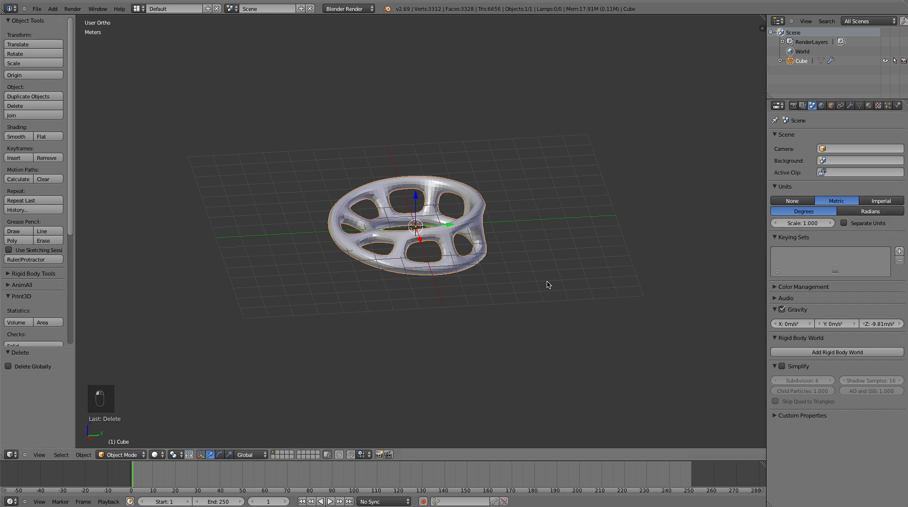
key("n")
scroll(719, 265, "down", 5)
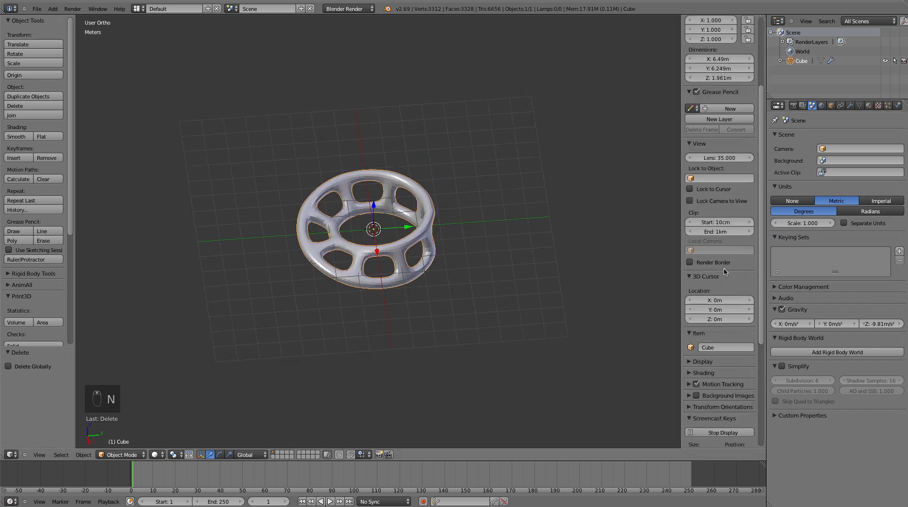
scroll(723, 268, "up", 1)
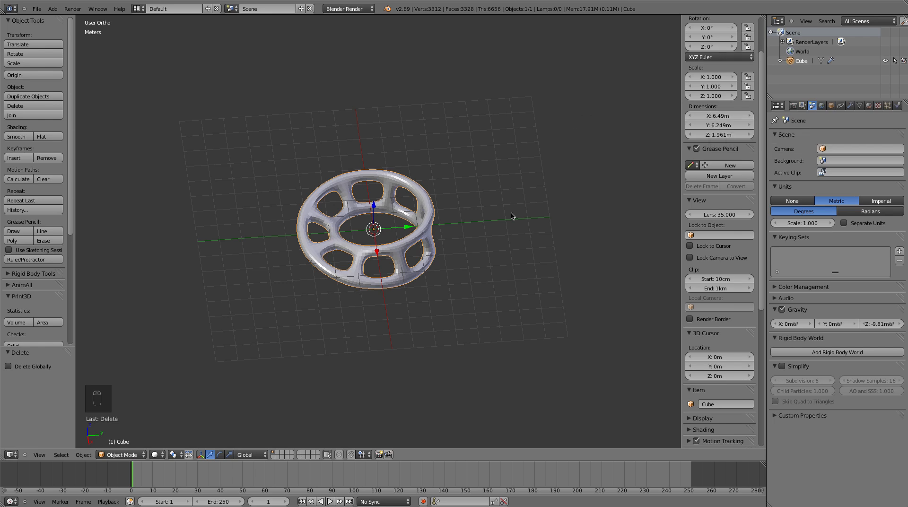
scroll(492, 372, "up", 5)
middle_click_drag(484, 347, 465, 375)
scroll(465, 375, "down", 5)
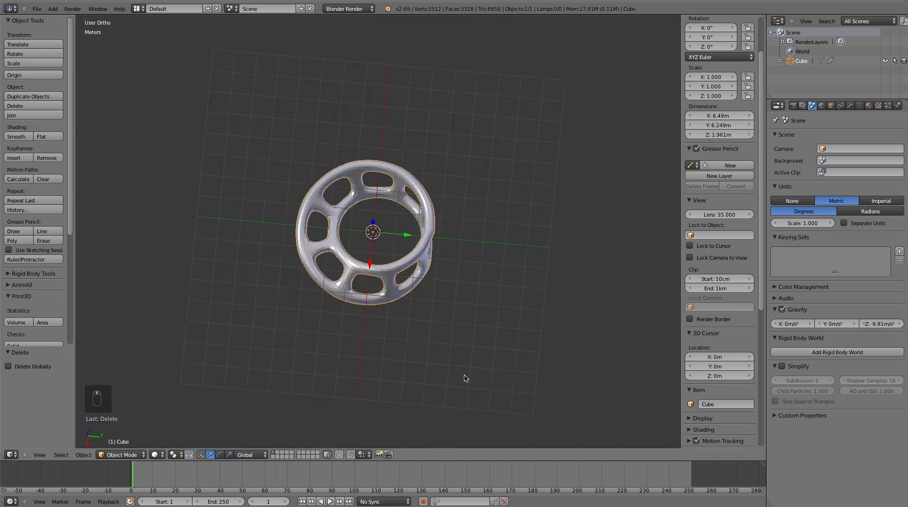
scroll(497, 242, "up", 3)
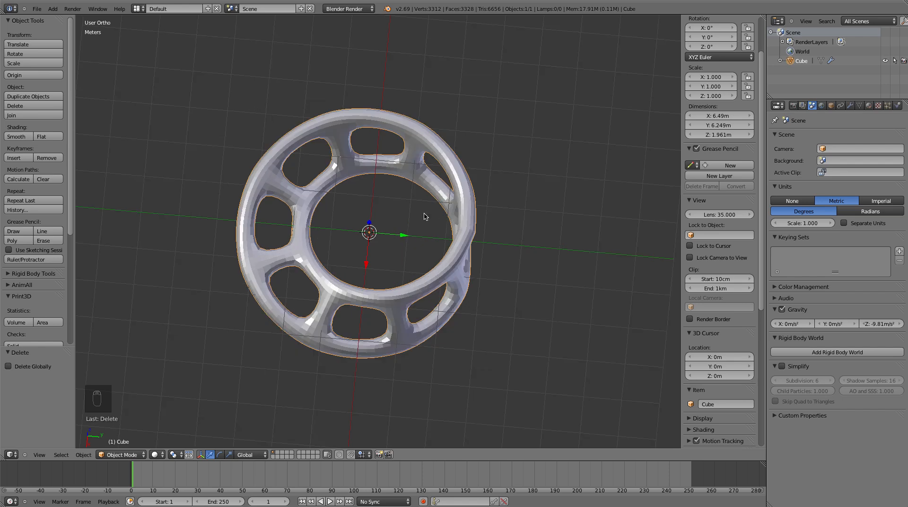
key("shift+a")
mouse_move(402, 197)
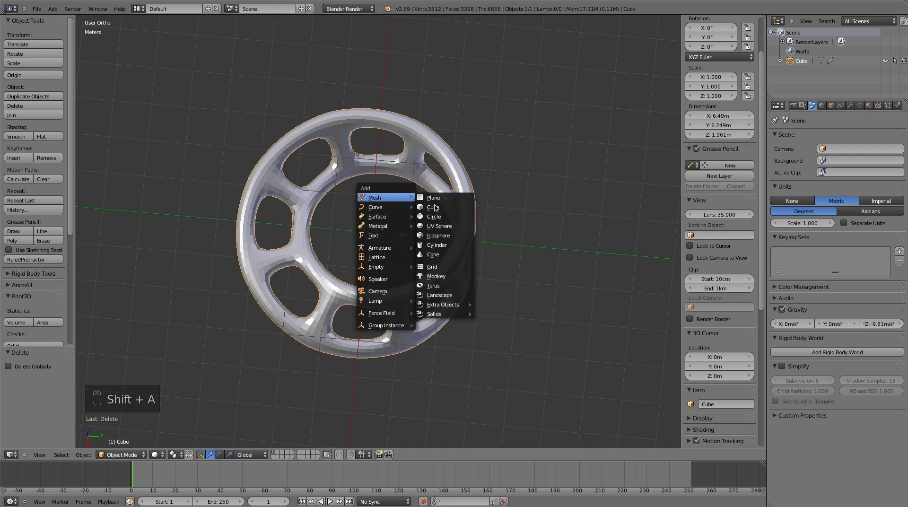
left_click(440, 207)
middle_click_drag(440, 206, 484, 153)
key("s")
key("shift+z")
left_click(395, 201)
mouse_move(430, 166)
middle_mouse_down()
mouse_move(463, 169)
mouse_move(419, 159)
mouse_move(414, 168)
middle_mouse_up()
scroll(407, 244, "up", 4)
mouse_move(407, 244)
middle_mouse_down()
mouse_move(418, 265)
mouse_move(501, 273)
mouse_move(416, 253)
middle_mouse_up()
key("x")
left_click(412, 252)
scroll(505, 249, "down", 3)
right_click(490, 262)
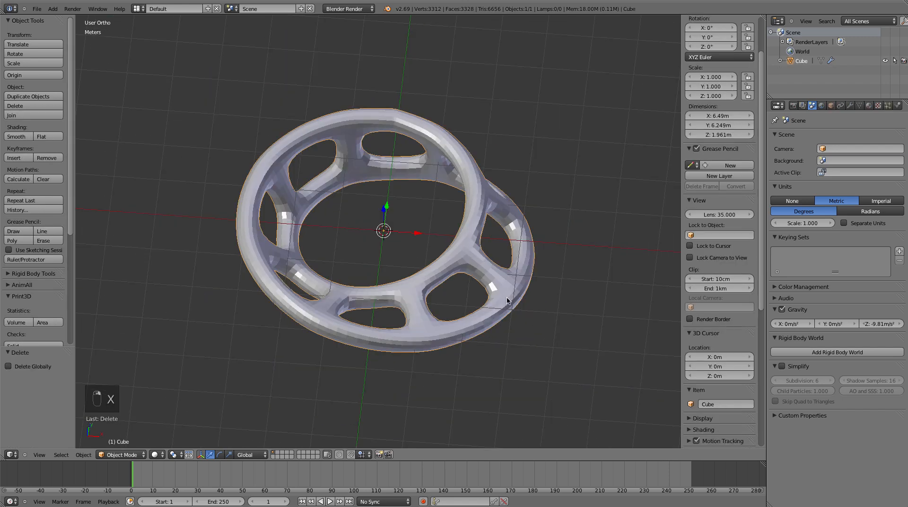
Step: Scale the ring down uniformly to about 9.2 cm wide along X
scroll(506, 296, "down", 4)
middle_click_drag(468, 307, 385, 327)
scroll(483, 313, "up", 4)
key("s")
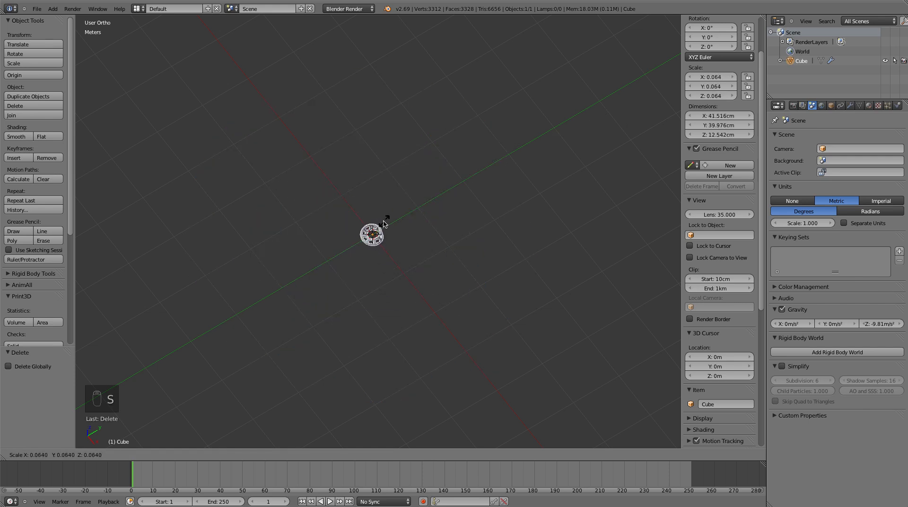
left_click(379, 224)
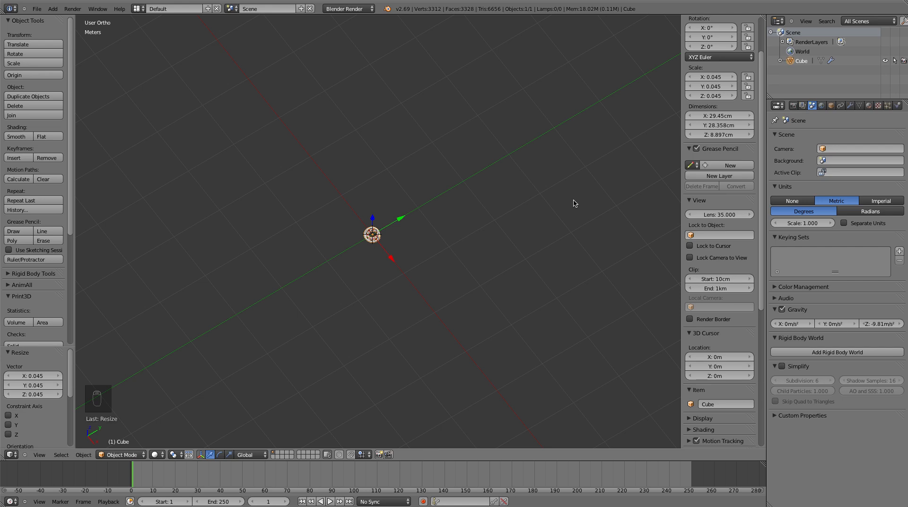
key("s")
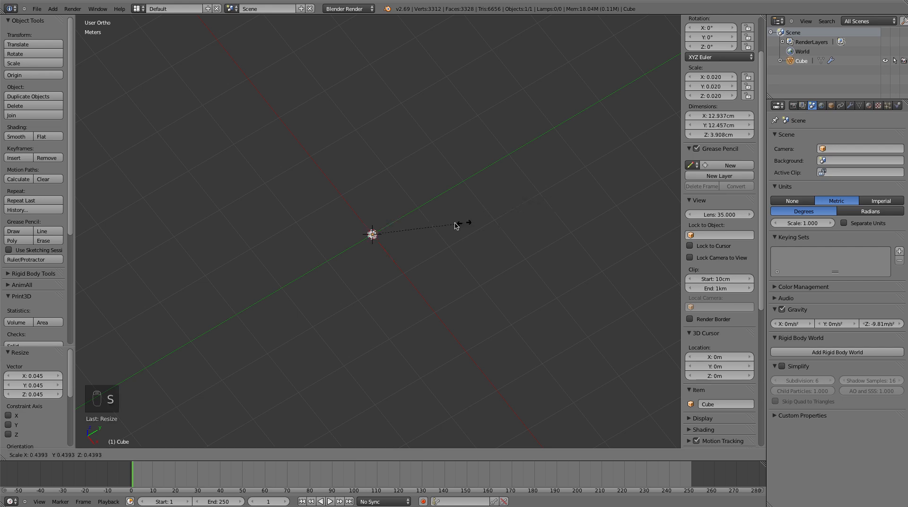
left_click(437, 227)
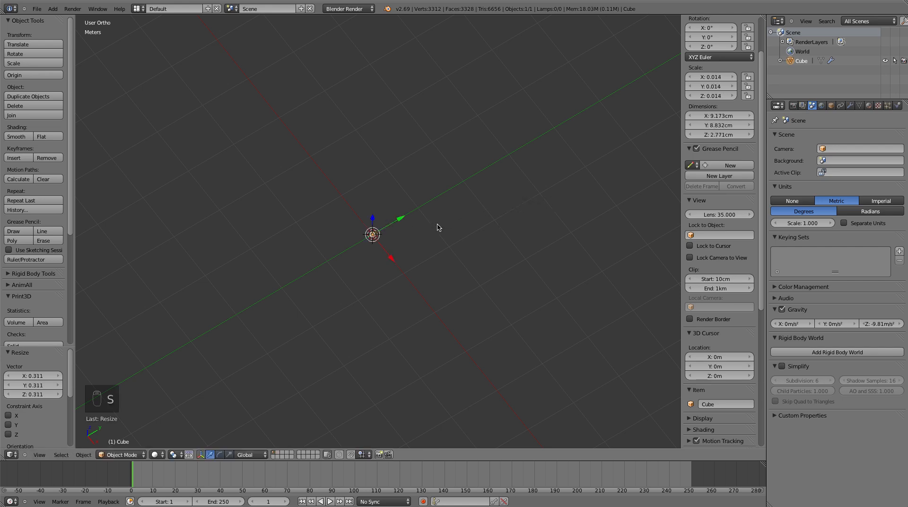
Step: Scale the ring down uniformly to about 3.4 cm wide along X and inspect it from the top view
key("shift+c")
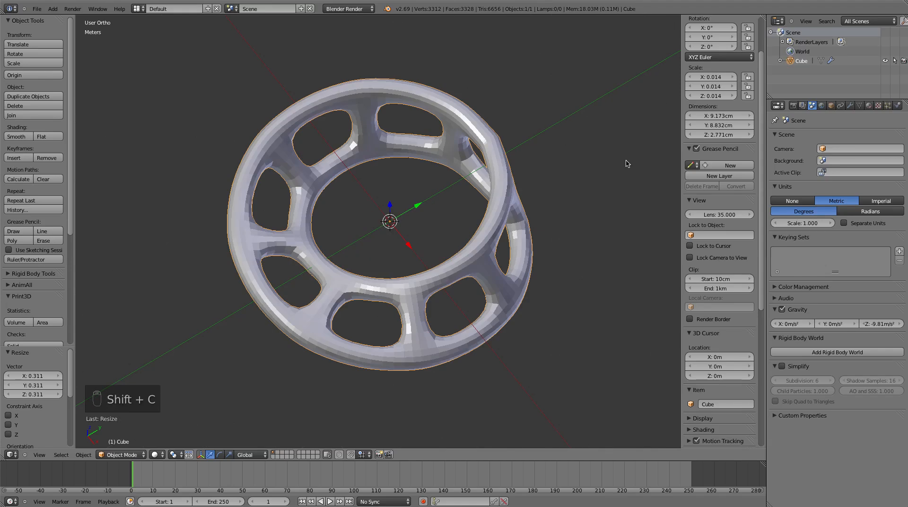
key("s")
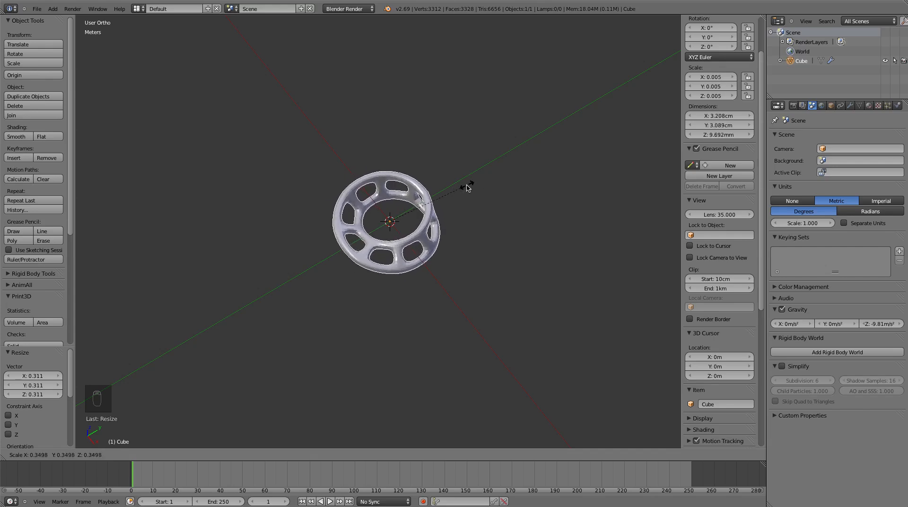
left_click(471, 185)
key("KP_7")
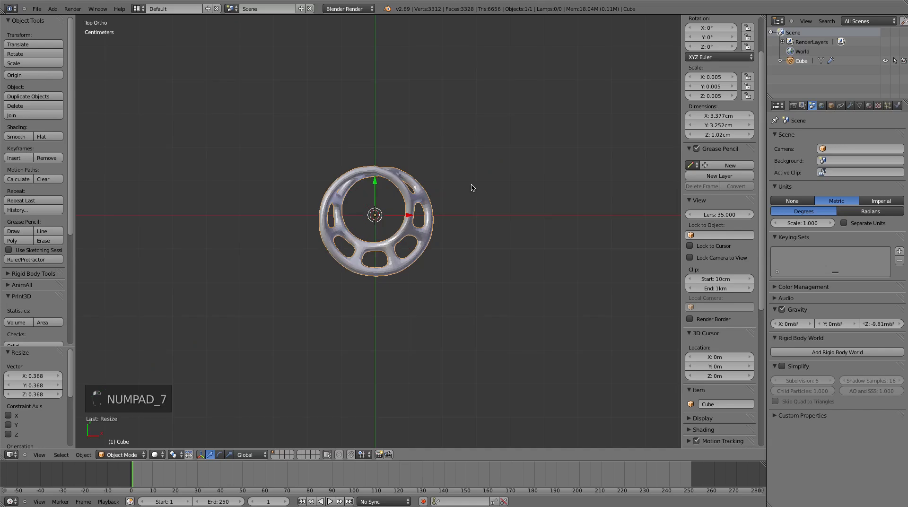
scroll(480, 195, "up", 8)
middle_click_drag(498, 260, 415, 276, "shift")
scroll(537, 223, "down", 3)
scroll(304, 186, "up", 4)
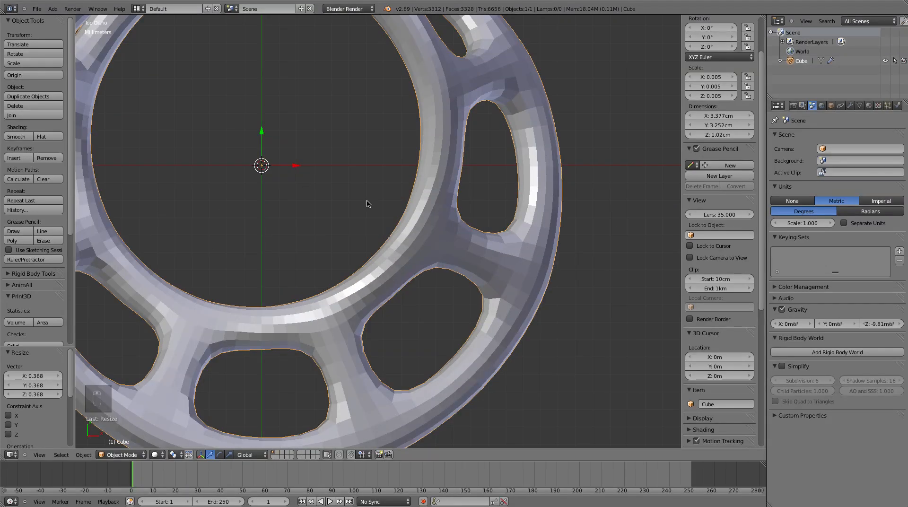
scroll(364, 222, "down", 2)
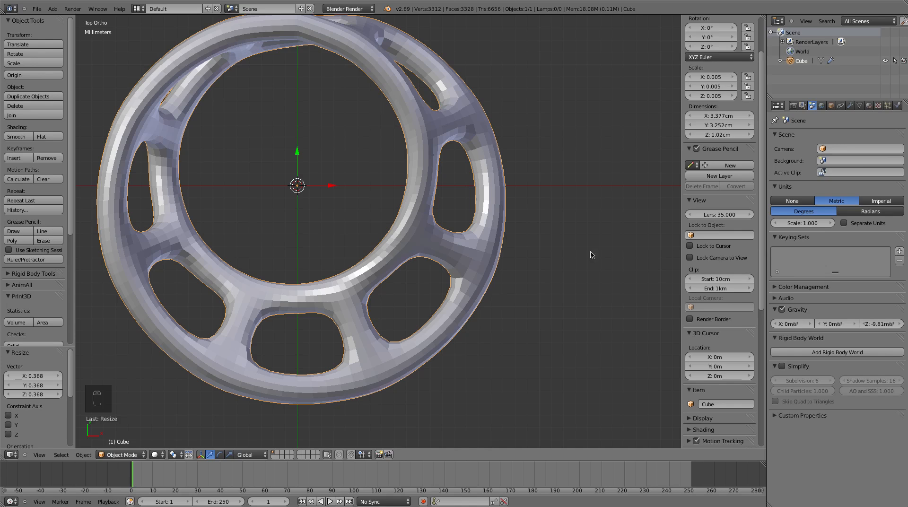
Step: Scale the ring down uniformly to about 2.7 cm wide along X
key("s")
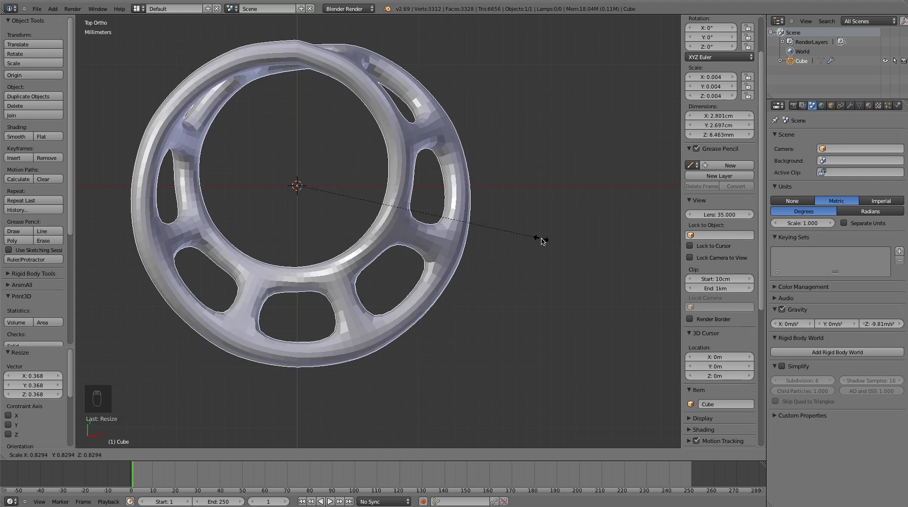
left_click(535, 238)
scroll(297, 361, "down", 5)
scroll(298, 367, "up", 4)
scroll(298, 372, "down", 10)
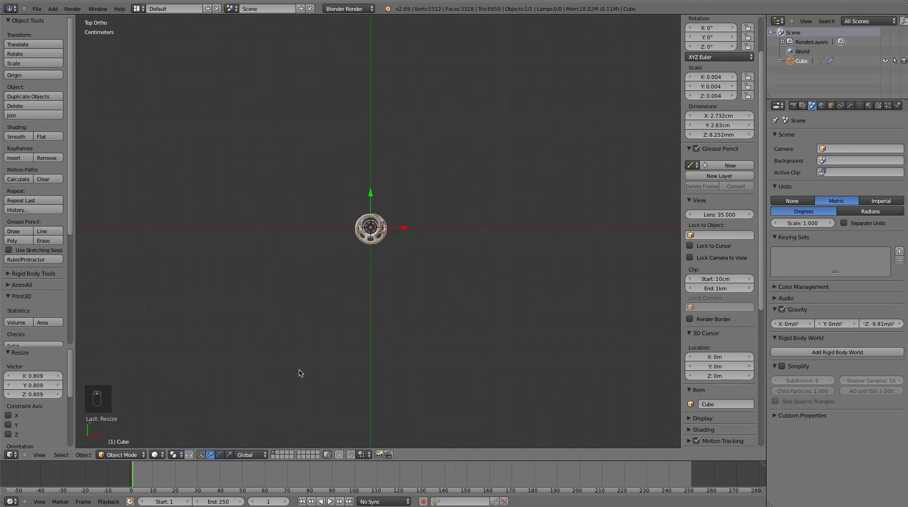
scroll(298, 373, "up", 1)
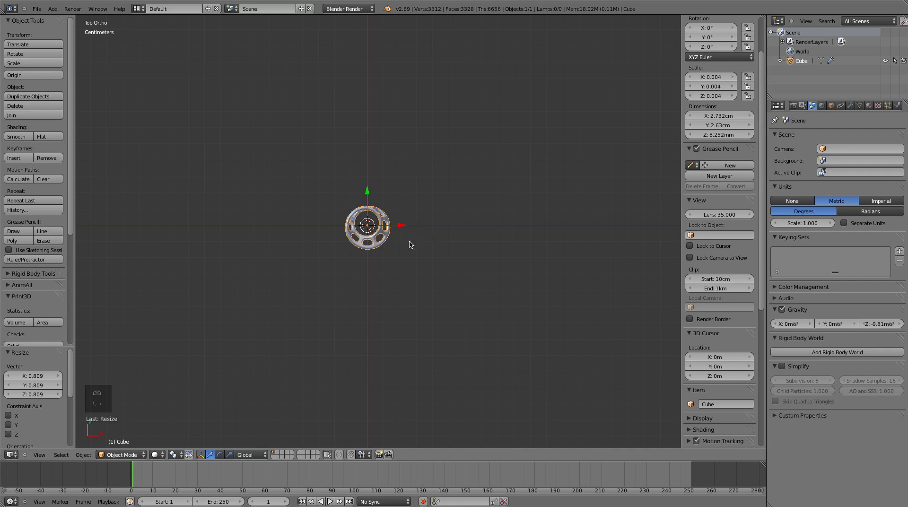
Step: Scale the ring up uniformly to about 2.8 cm wide along X
key("s")
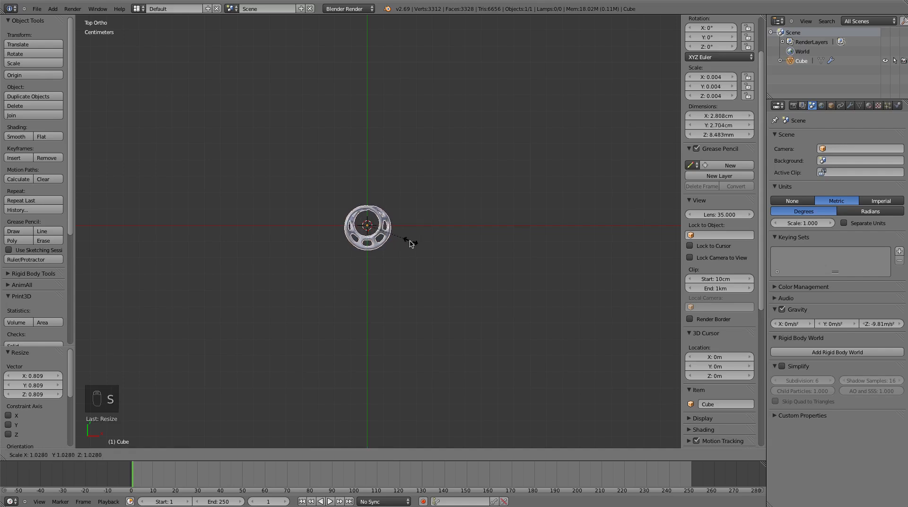
left_click(411, 242)
scroll(415, 279, "up", 7)
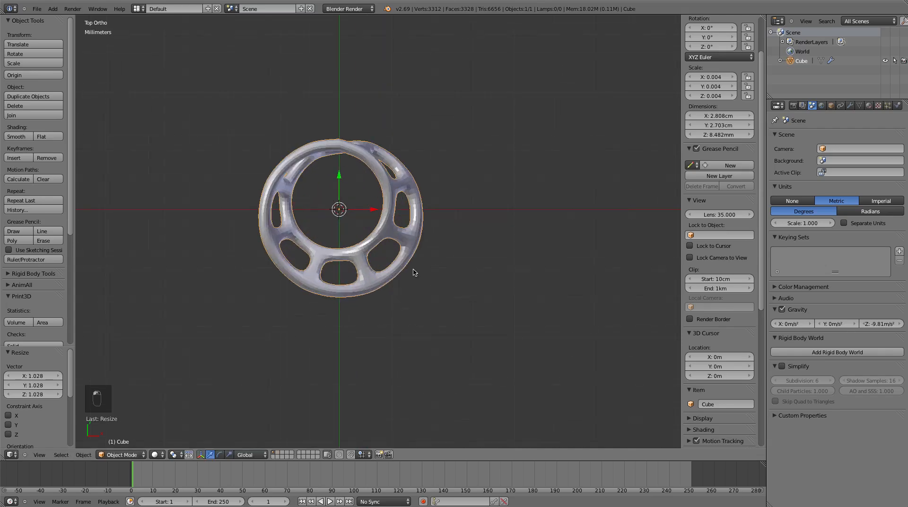
scroll(413, 264, "up", 3)
Step: Select the ring's entire mesh in Edit Mode and show it in wireframe, close up on the outer band
key("Tab")
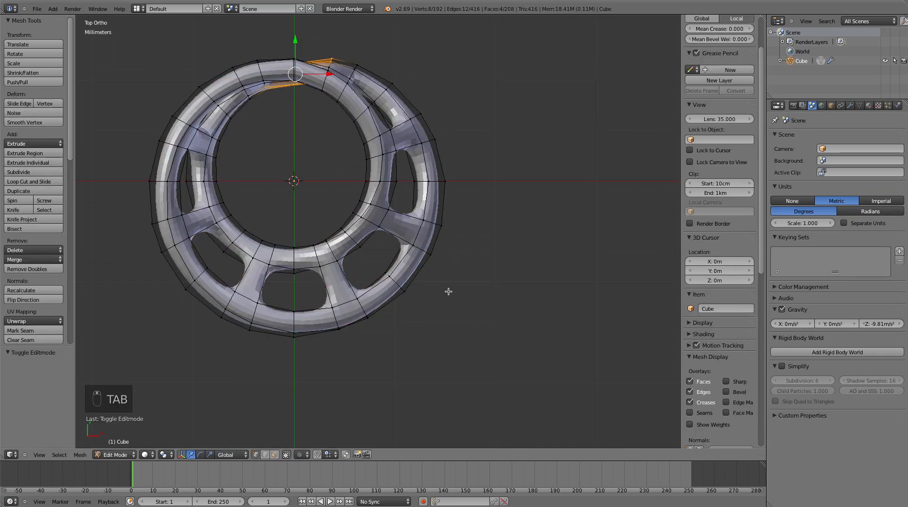
scroll(448, 291, "up", 6)
scroll(364, 290, "down", 6)
scroll(411, 307, "up", 3)
scroll(419, 312, "down", 5)
key("a")
key("a")
key("a")
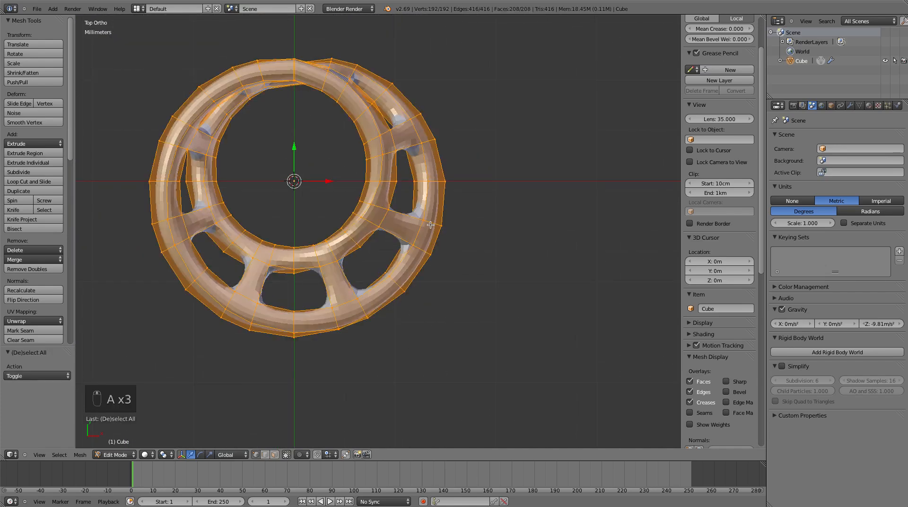
scroll(394, 233, "up", 5)
scroll(333, 259, "up", 3)
middle_click_drag(380, 246, 568, 200, "shift")
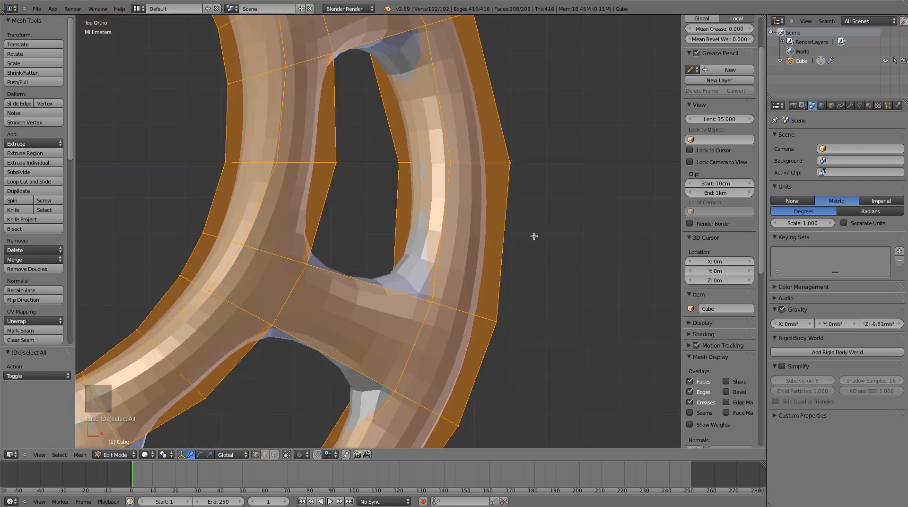
scroll(486, 115, "up", 3)
middle_click_drag(486, 245, 396, 274, "shift")
key("z")
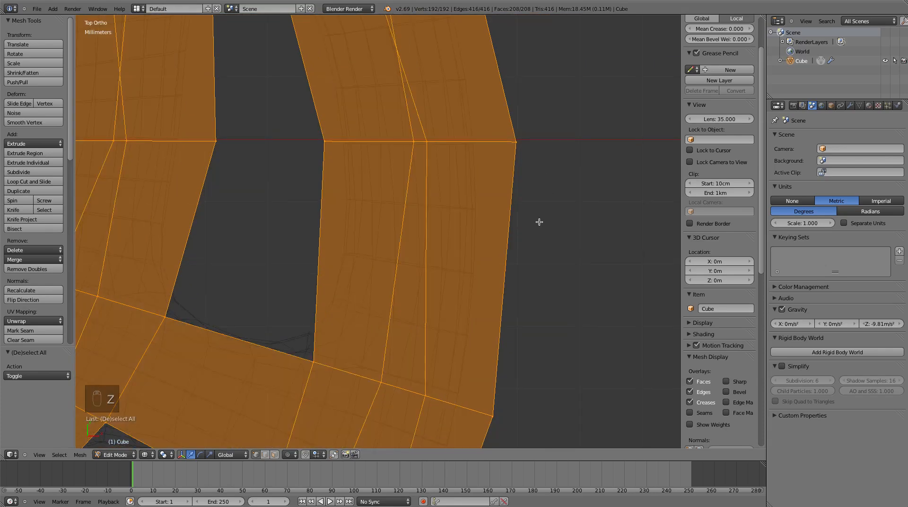
scroll(539, 223, "down", 6)
scroll(532, 243, "down", 1)
scroll(533, 243, "up", 1)
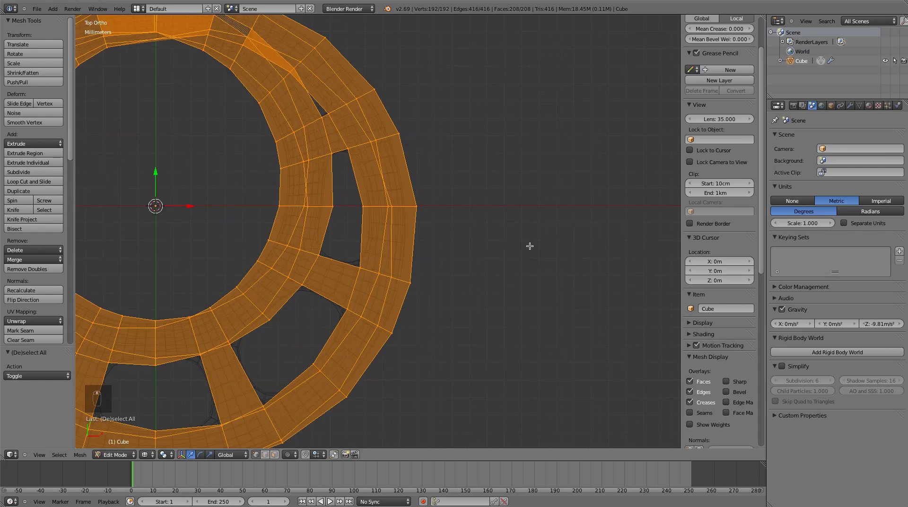
scroll(530, 246, "up", 6)
scroll(530, 246, "up", 1)
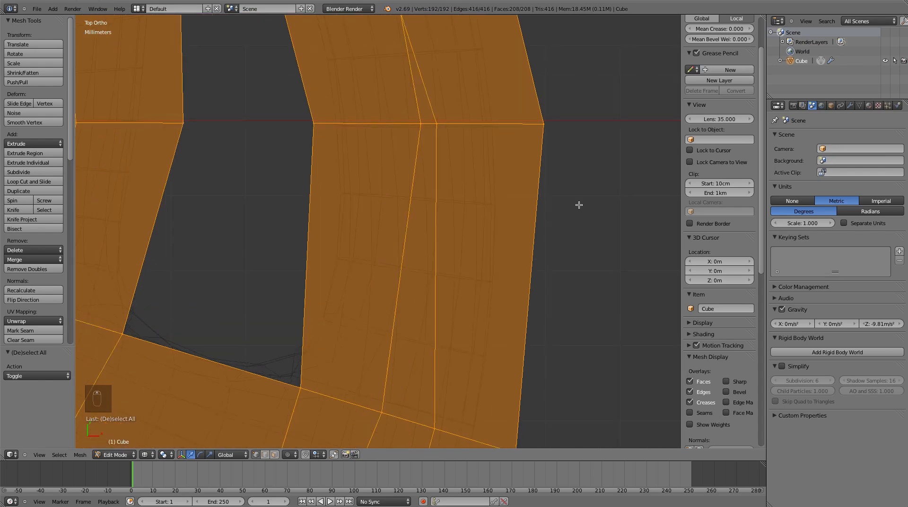
Step: Thin the ring's bands slightly with several small Shrink/Fatten passes on the whole mesh
key("alt+s")
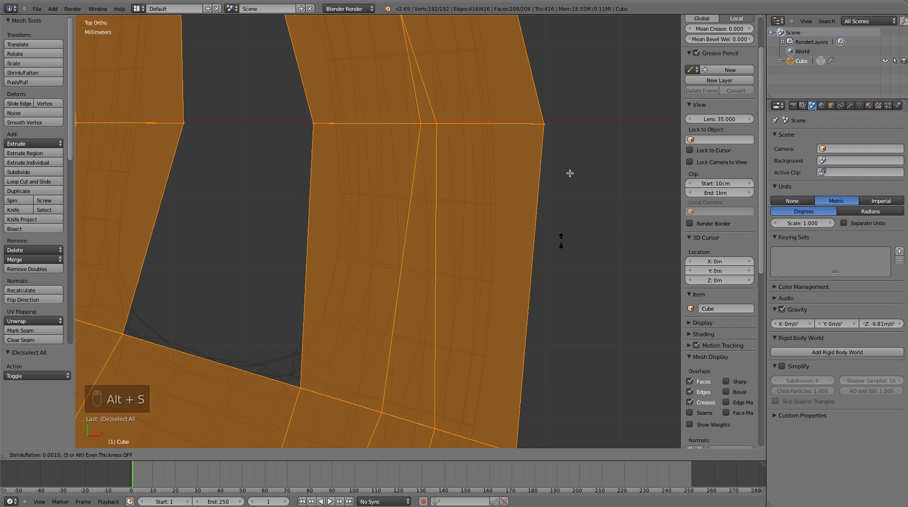
left_click(531, 416)
key("alt+s")
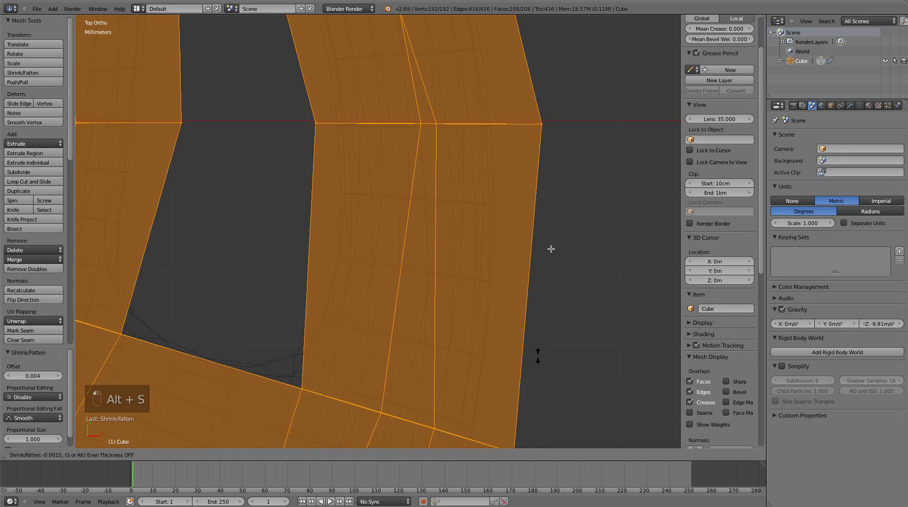
left_click(573, 38)
key("alt+s")
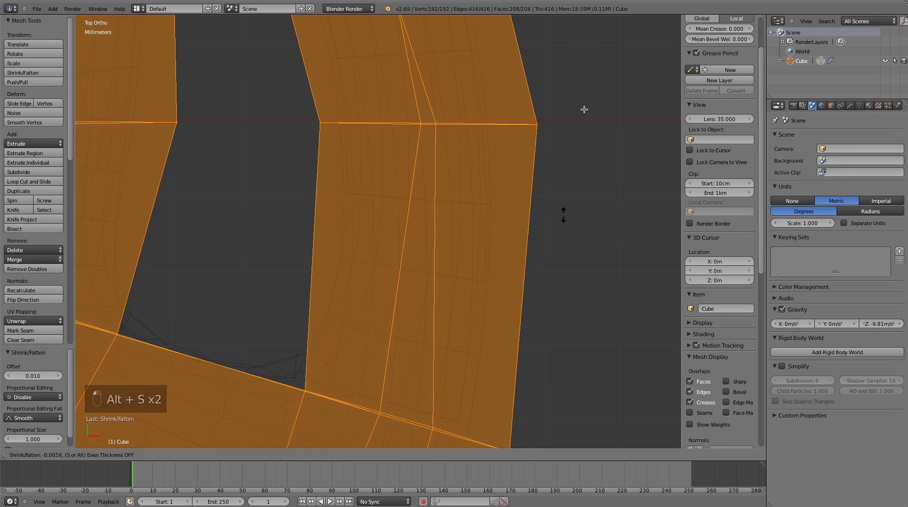
left_click(587, 65)
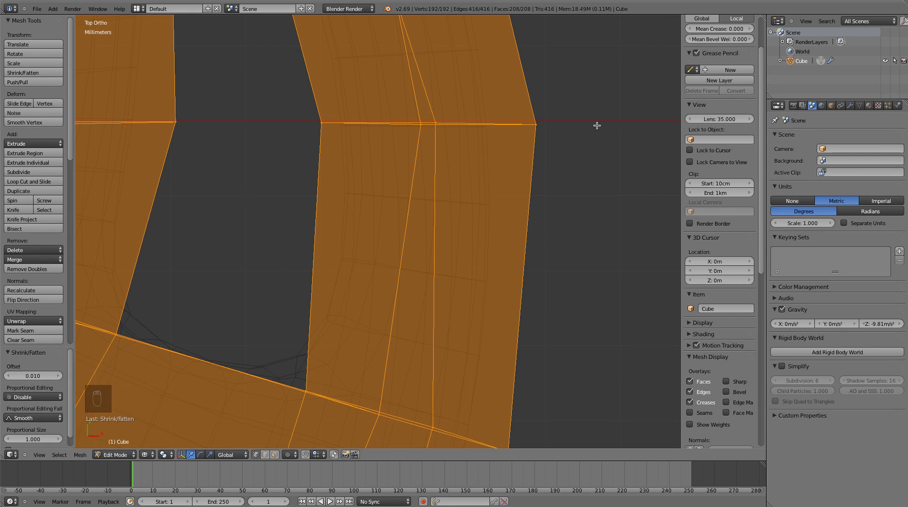
key("alt+s")
left_click(564, 318)
key("alt+s")
left_click(569, 359)
key("alt+s")
left_click(582, 212)
key("alt+s")
left_click(537, 196)
Step: Shrink the bands further along their normals until the ring is about 2.74 cm wide, and return to Object Mode with solid shading
scroll(531, 220, "down", 3)
scroll(513, 266, "down", 2)
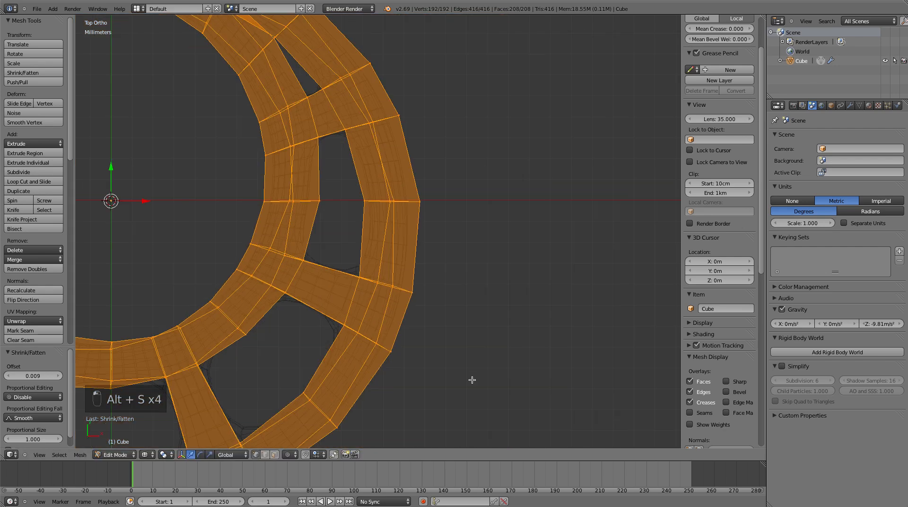
key("alt+s")
left_click(501, 37)
key("alt+s")
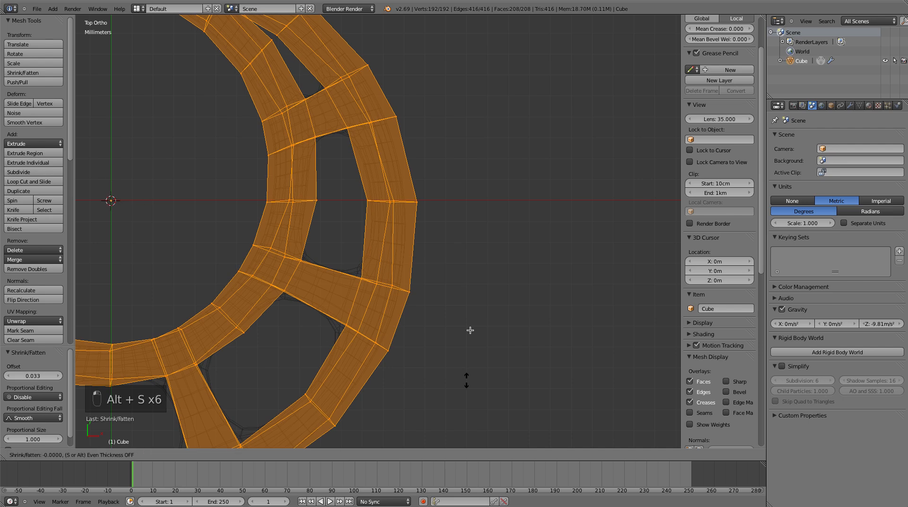
left_click(490, 140)
key("Tab")
scroll(388, 384, "down", 2)
scroll(438, 225, "down", 3)
middle_click_drag(438, 225, 596, 228, "shift")
key("z")
Step: Examine the thickness of the ring's bands against the grid in solid and wireframe shading, from the top and right views
scroll(404, 257, "up", 5)
scroll(395, 320, "up", 5)
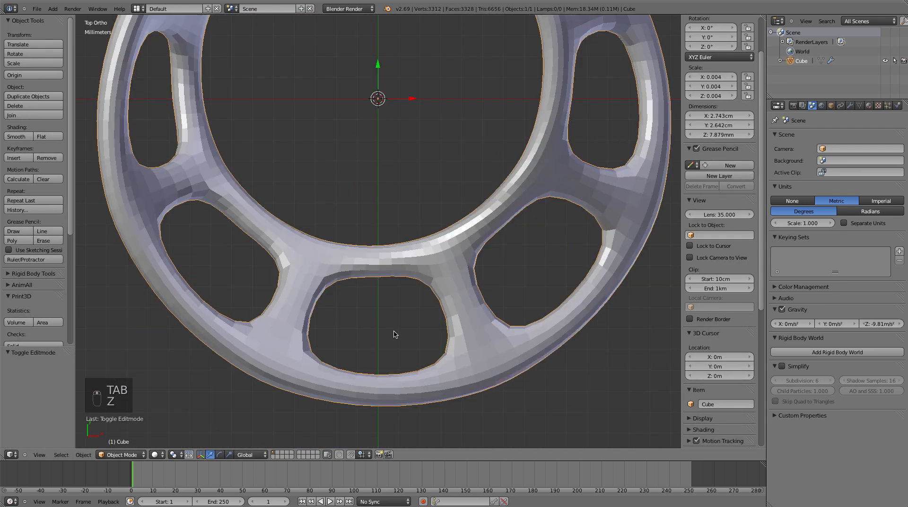
key("z")
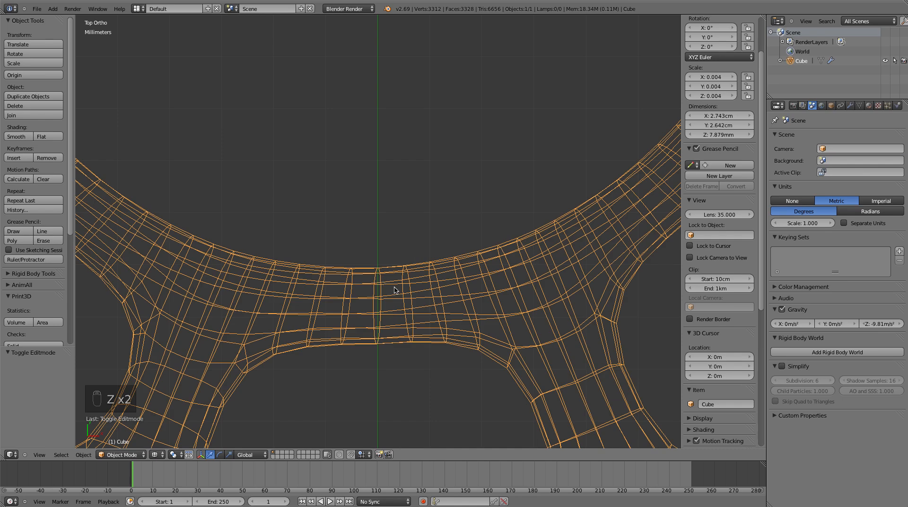
scroll(395, 289, "down", 10)
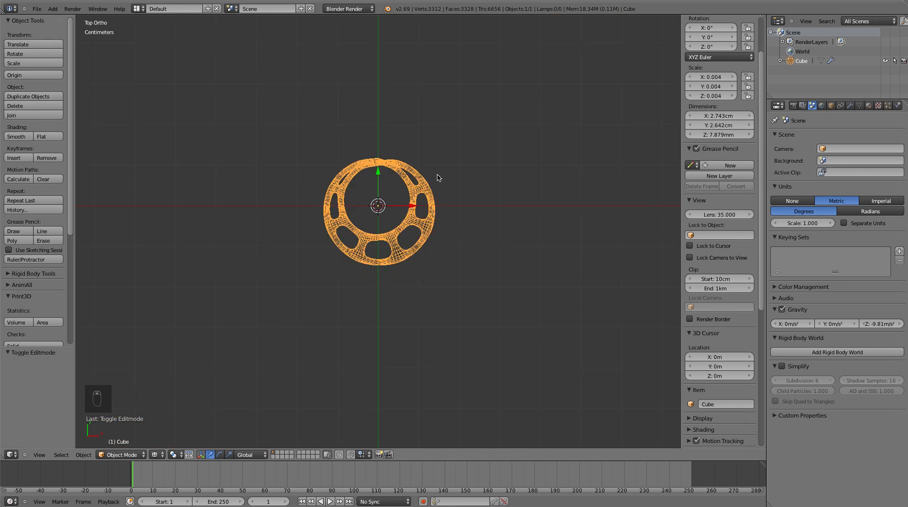
mouse_move(431, 251)
middle_mouse_down()
mouse_move(419, 180)
mouse_move(267, 184)
mouse_move(245, 197)
mouse_move(302, 246)
mouse_move(480, 140)
mouse_move(452, 245)
mouse_move(407, 268)
mouse_move(393, 250)
middle_mouse_up()
key("z")
scroll(451, 245, "up", 6)
key("KP_3")
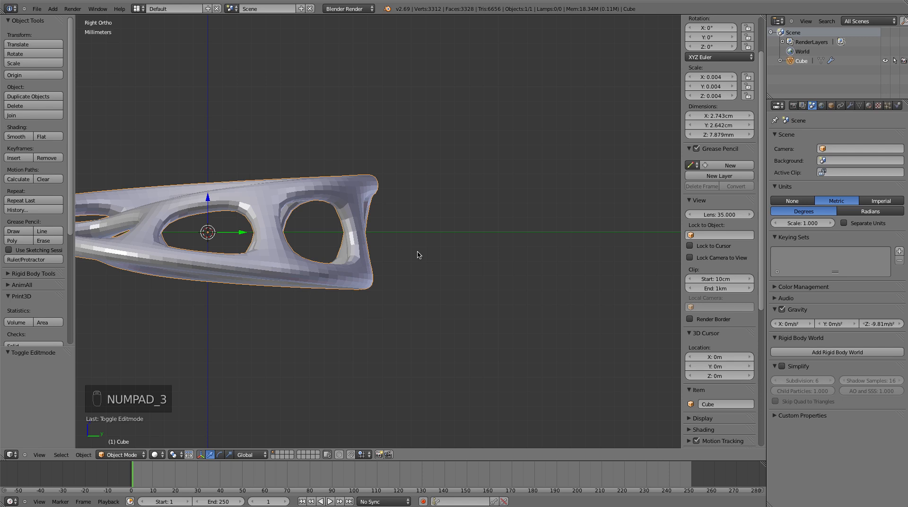
scroll(419, 236, "up", 5)
key("z")
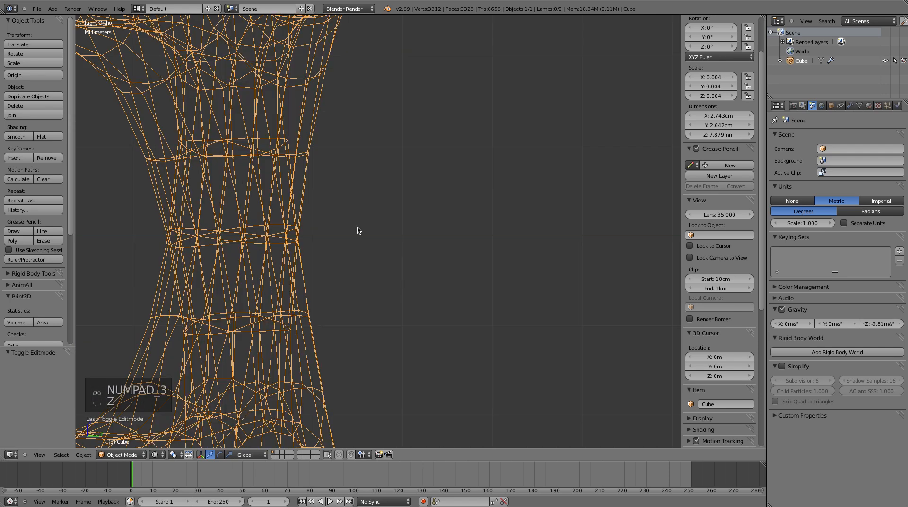
scroll(358, 230, "down", 2)
scroll(319, 277, "down", 3)
key("z")
scroll(319, 277, "down", 6)
middle_click_drag(330, 285, 348, 338)
scroll(33, 259, "down", 8)
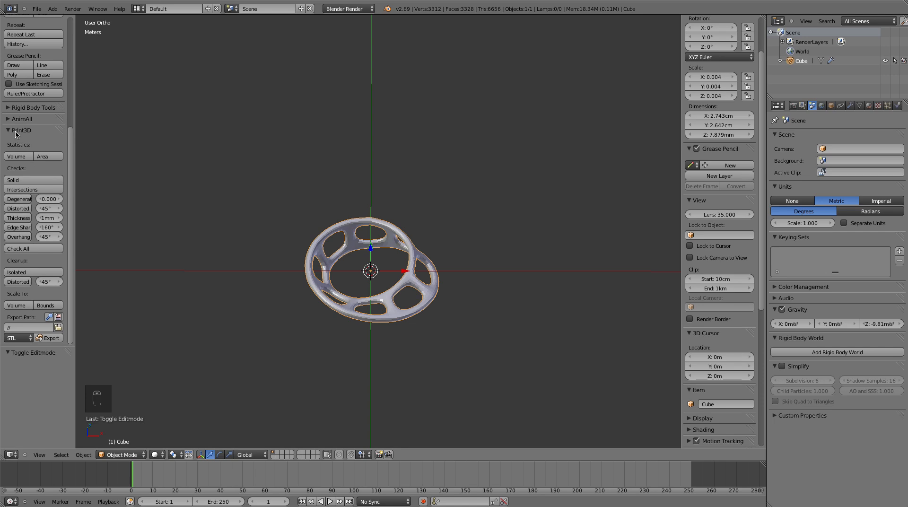
Step: Search the add-ons in the user preferences for "3D" and close the preferences
left_click(37, 10)
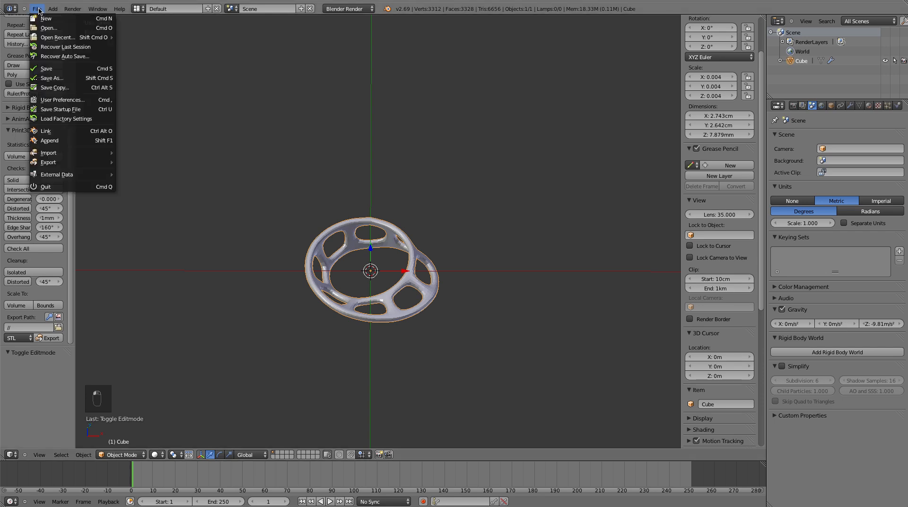
left_click(44, 98)
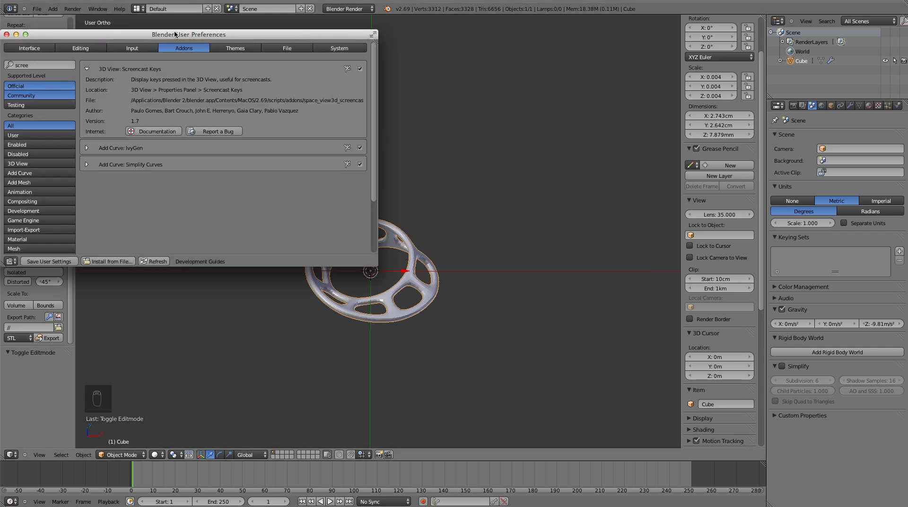
left_click(32, 64)
type("3D")
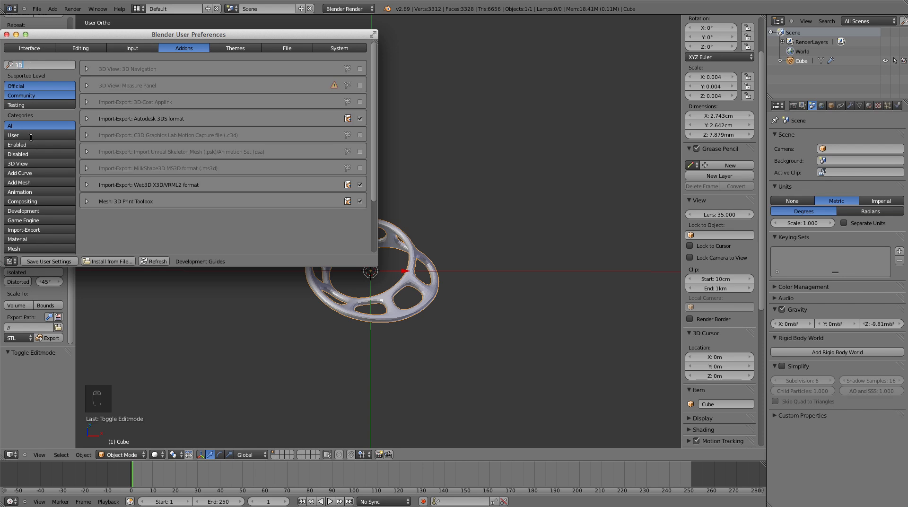
key("Return")
left_click(7, 35)
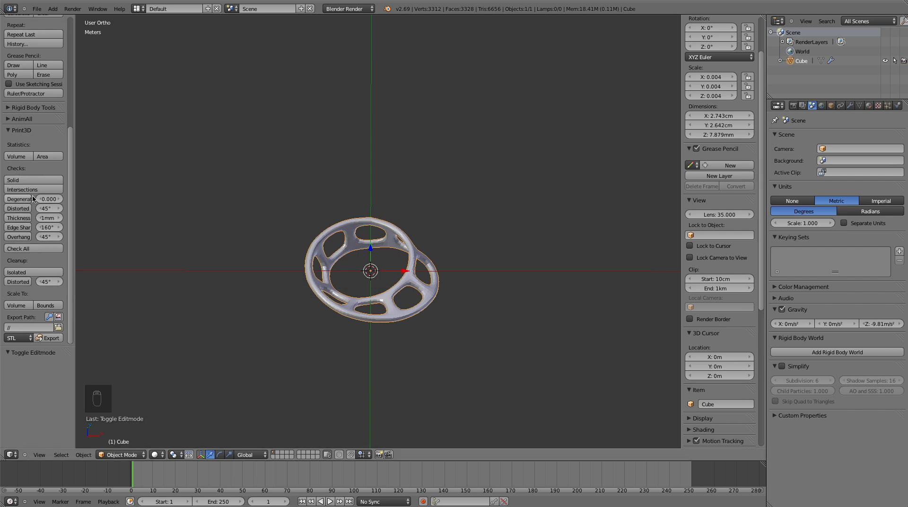
Step: Calculate the ring's volume with the Print3D statistics and show the output
left_click(21, 161)
scroll(18, 340, "down", 2)
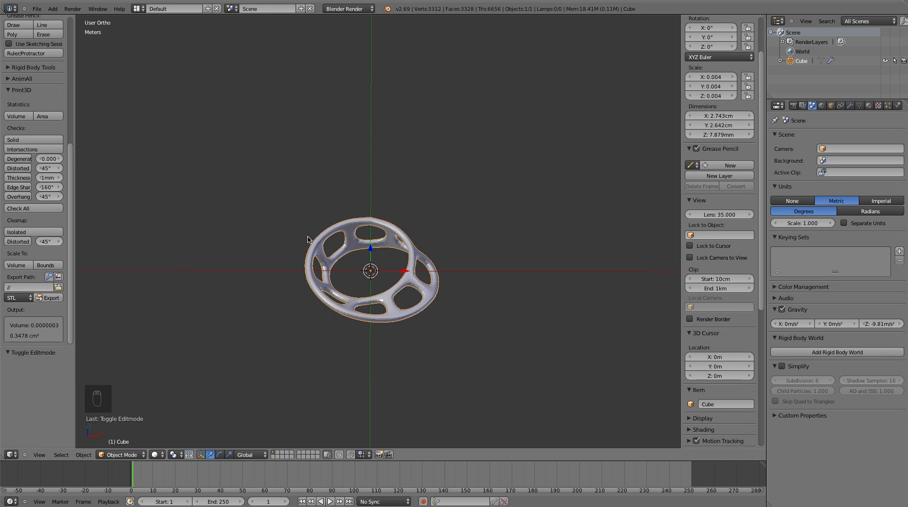
scroll(339, 255, "down", 2)
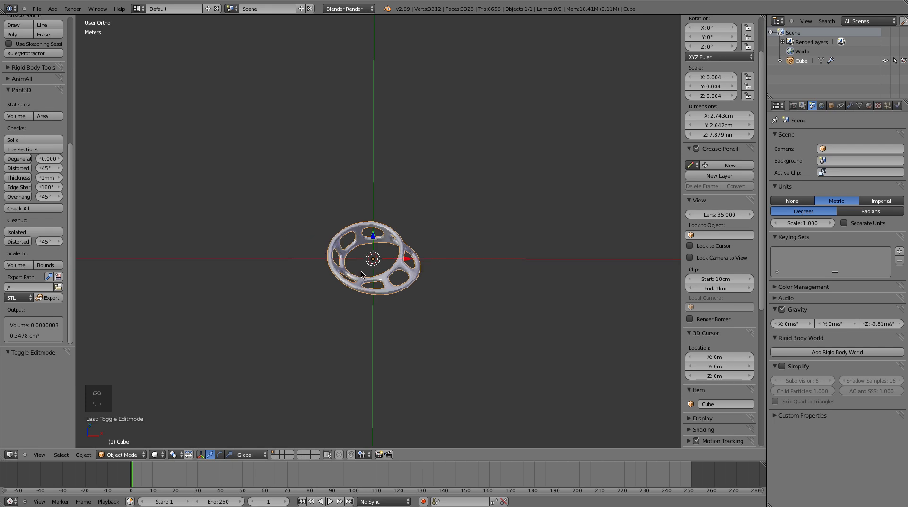
scroll(157, 332, "up", 3)
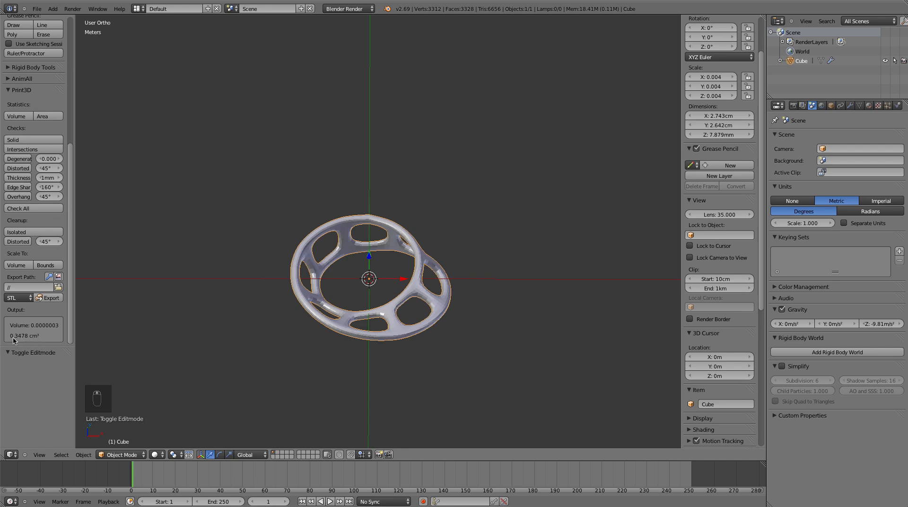
Step: Inspect the ring from several distances and angles, and display its subdivision modifier settings
scroll(279, 330, "up", 5)
scroll(284, 322, "down", 2)
middle_click_drag(344, 224, 350, 186)
scroll(338, 264, "down", 5)
key("Tab")
scroll(337, 268, "up", 2)
key("Tab")
scroll(350, 220, "down", 5)
scroll(400, 318, "up", 2)
scroll(400, 318, "up", 7)
left_click(852, 104)
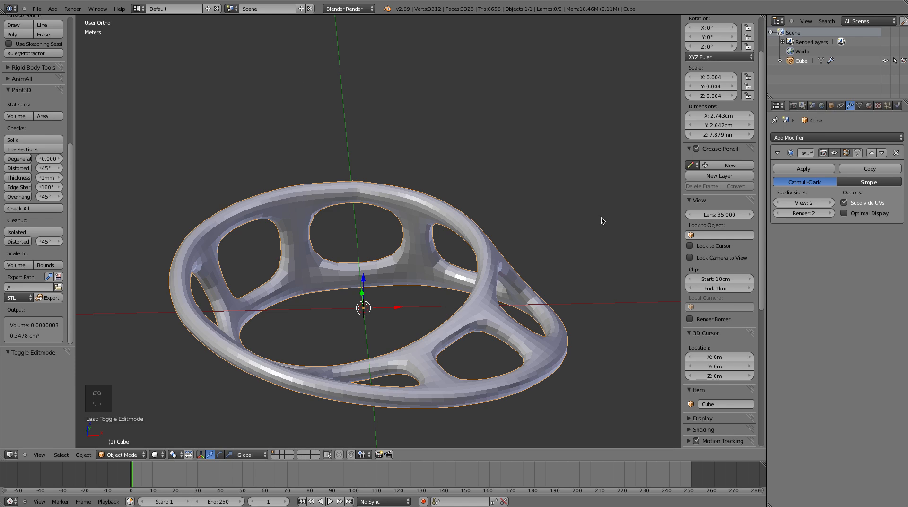
Step: Export the ring as a Collada file named "Tutorial Mobius strip" in the 3D printing Files folder
left_click(37, 9)
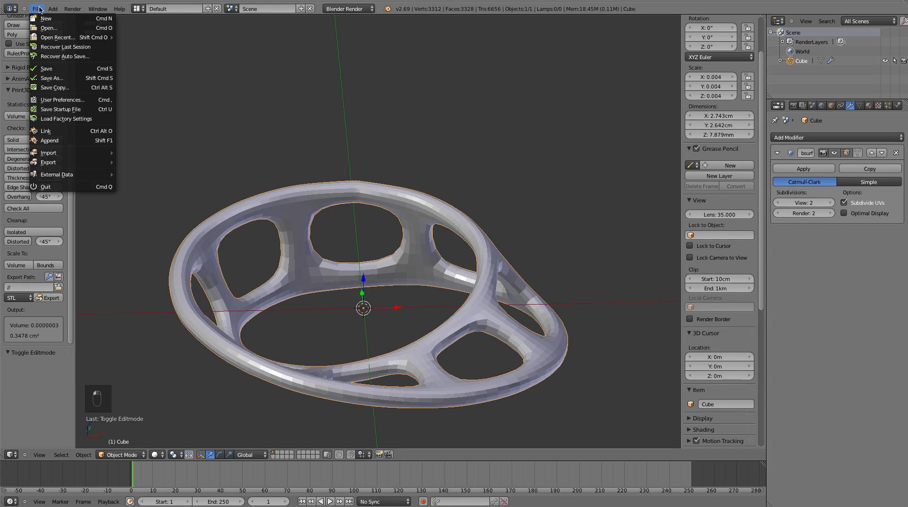
mouse_move(49, 163)
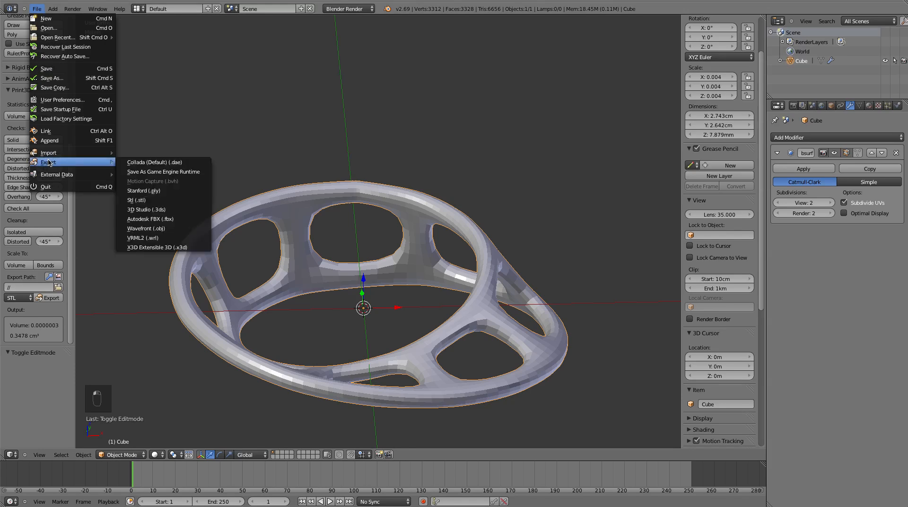
left_click(187, 166)
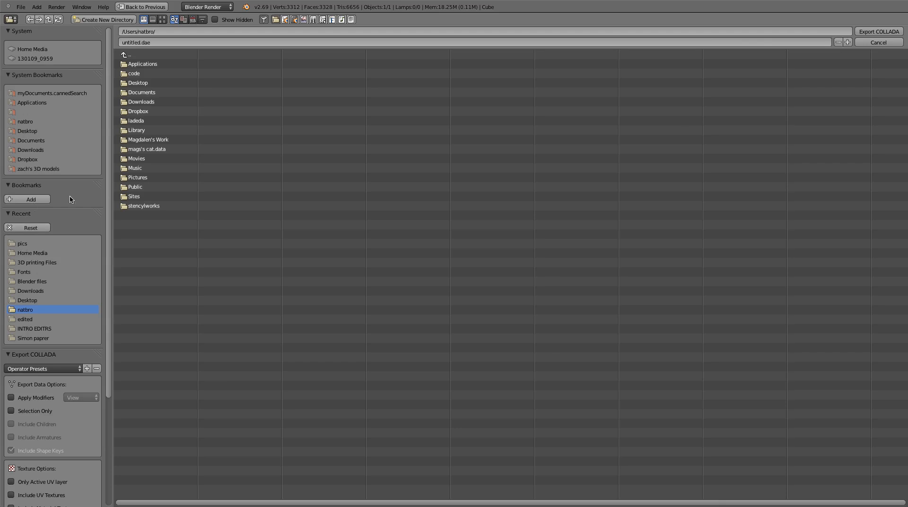
left_click(26, 266)
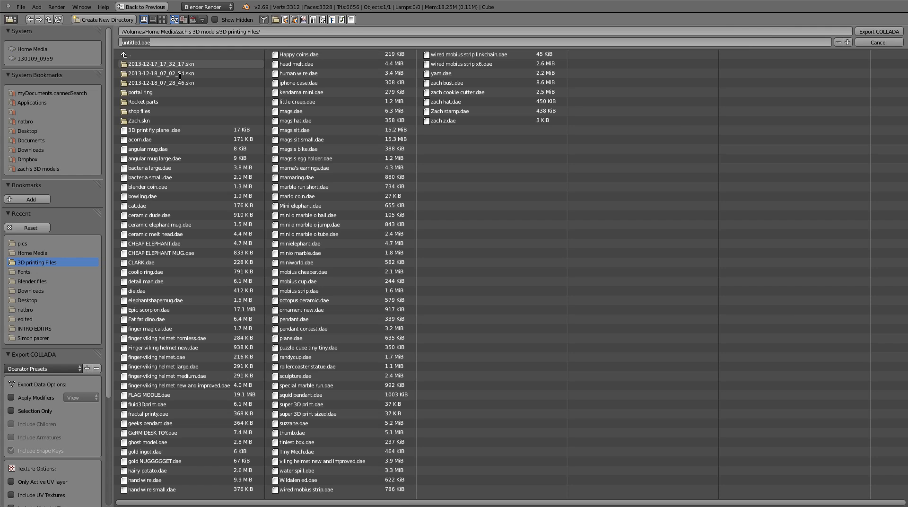
type("Tutorial Mobius strip")
left_click(560, 180)
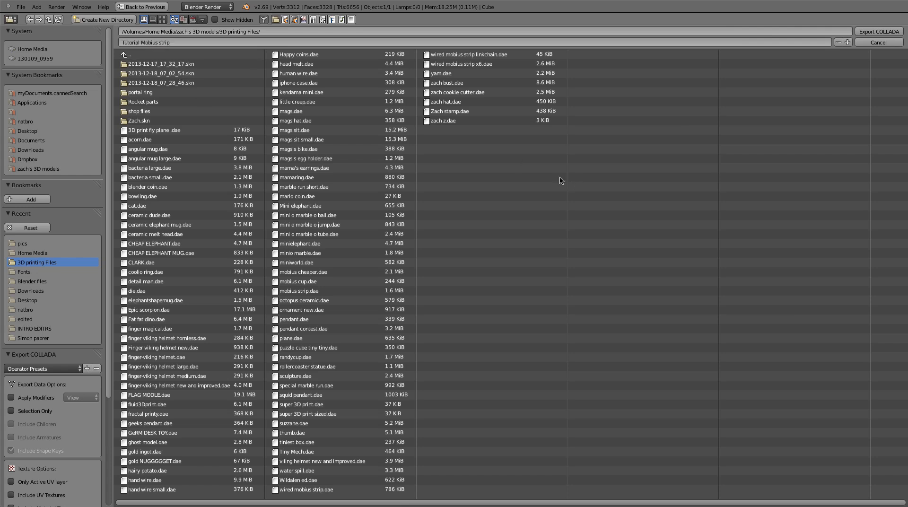
left_click(884, 32)
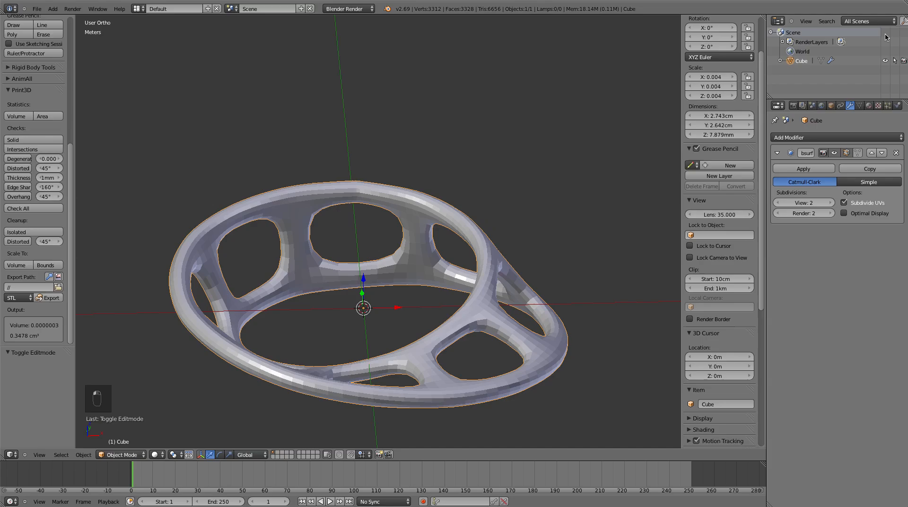
Step: Export the ring as Collada with modifiers applied, overwriting "Tutorial Mobius strip.dae" in the 3D printing Files folder
left_click(36, 8)
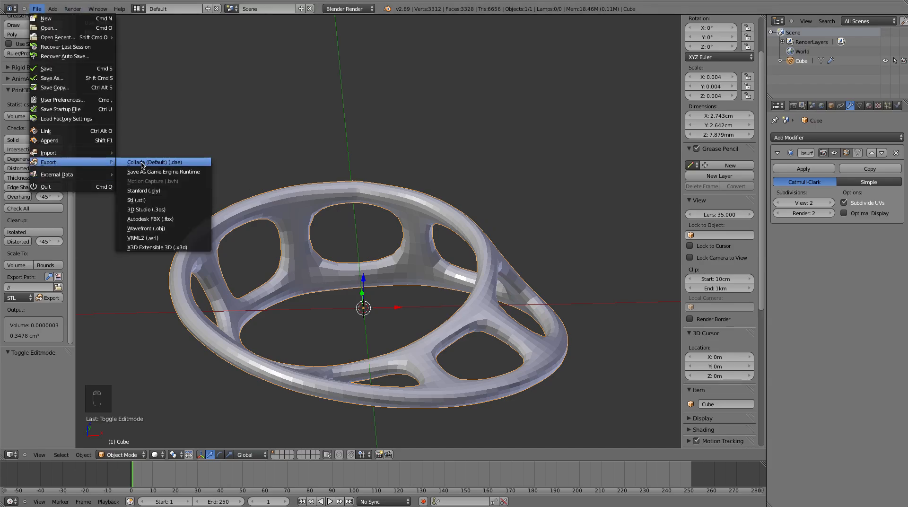
left_click(142, 163)
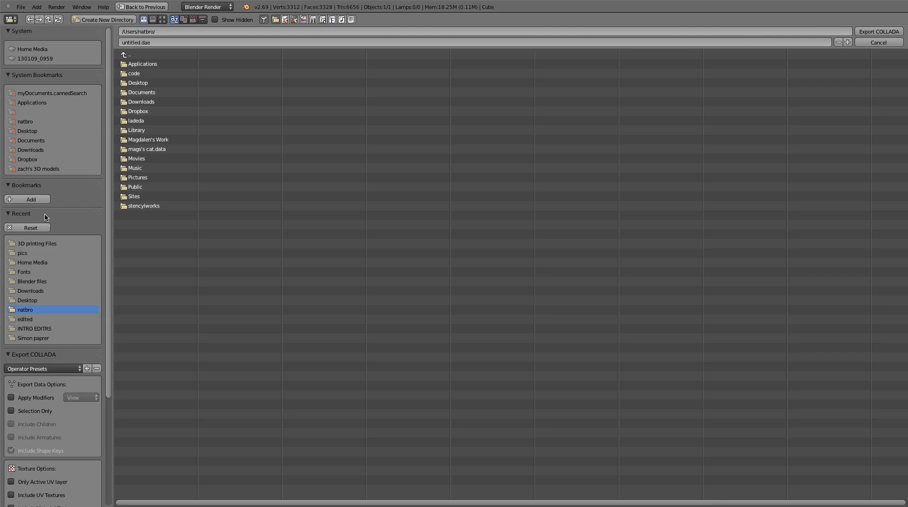
left_click(37, 245)
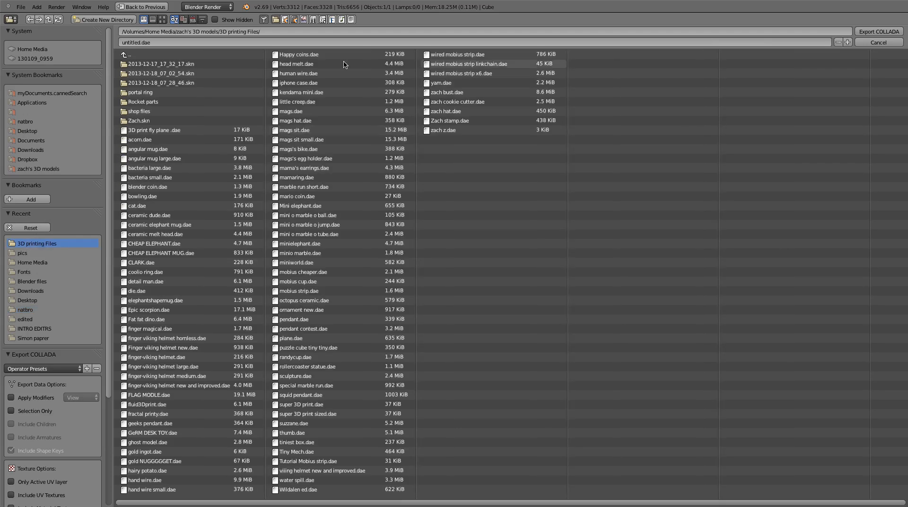
left_click(192, 20)
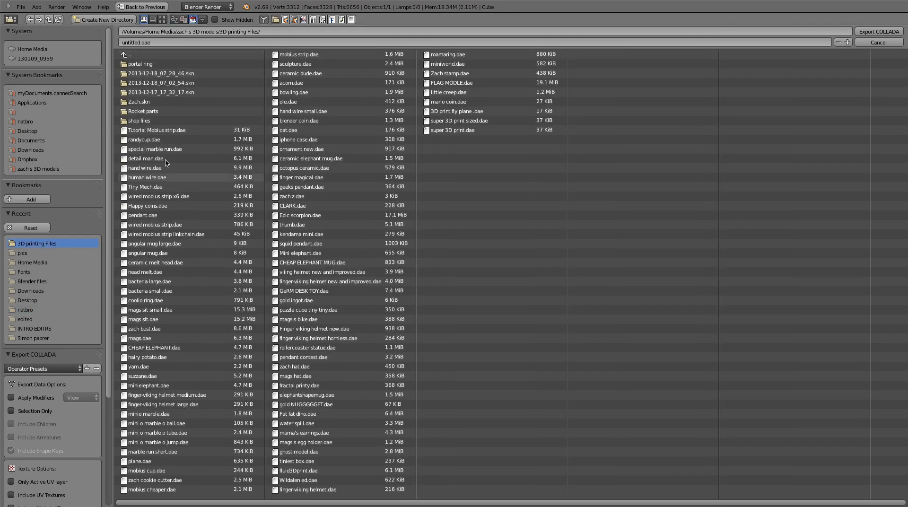
left_click(165, 132)
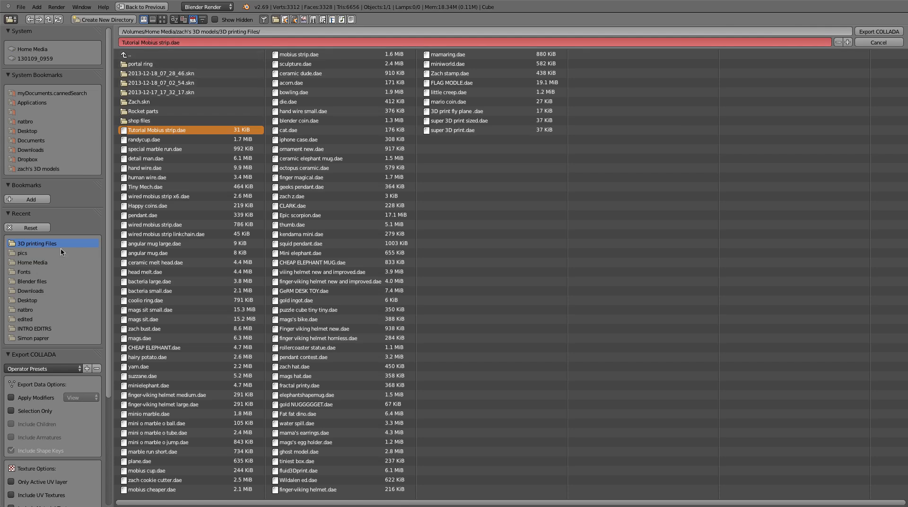
scroll(21, 390, "down", 3)
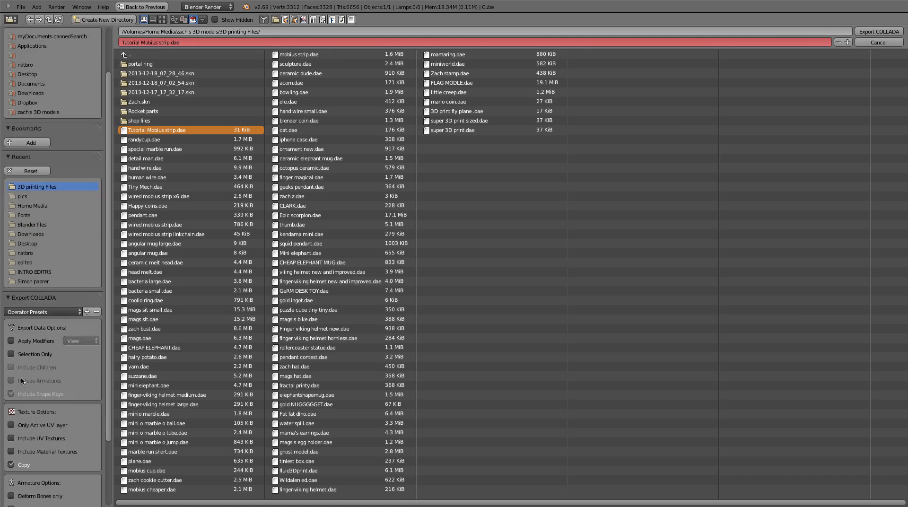
left_click(11, 342)
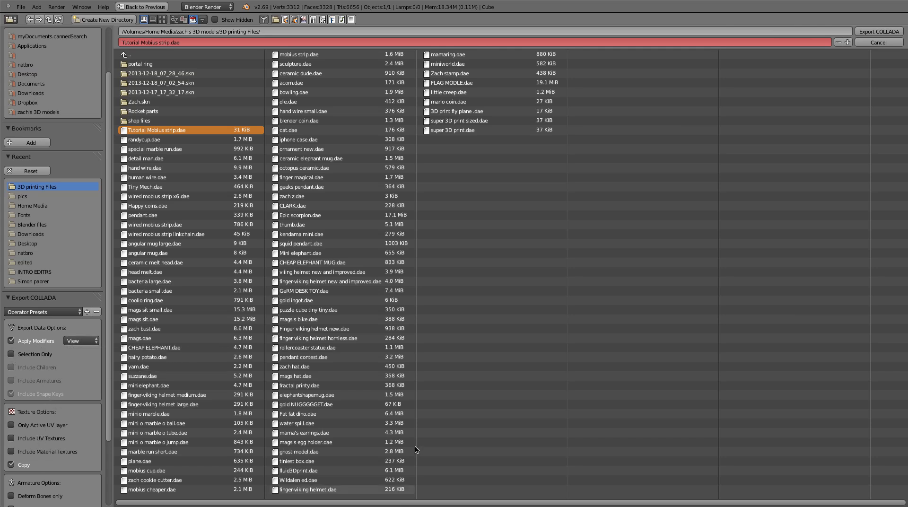
left_click(863, 33)
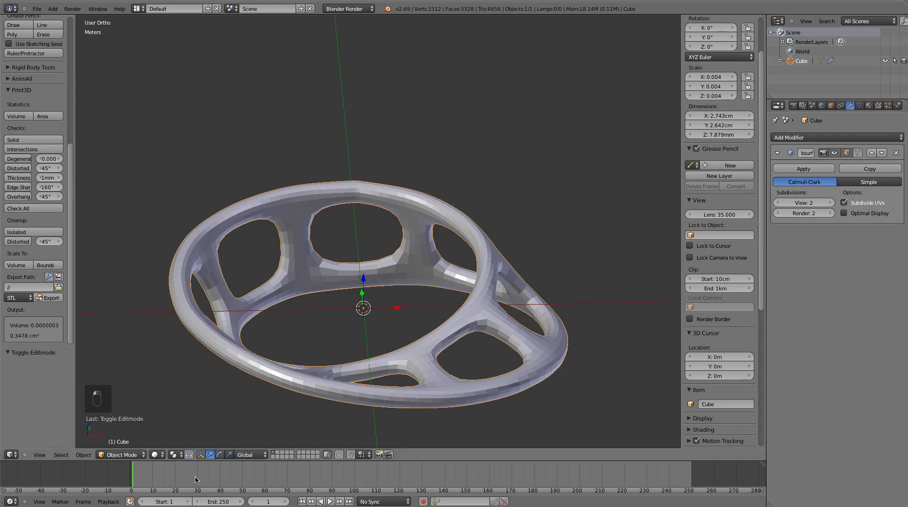
Step: Switch to Finder, open the 3D printing Files folder and sort its contents by date modified, newest first
left_click(140, 505)
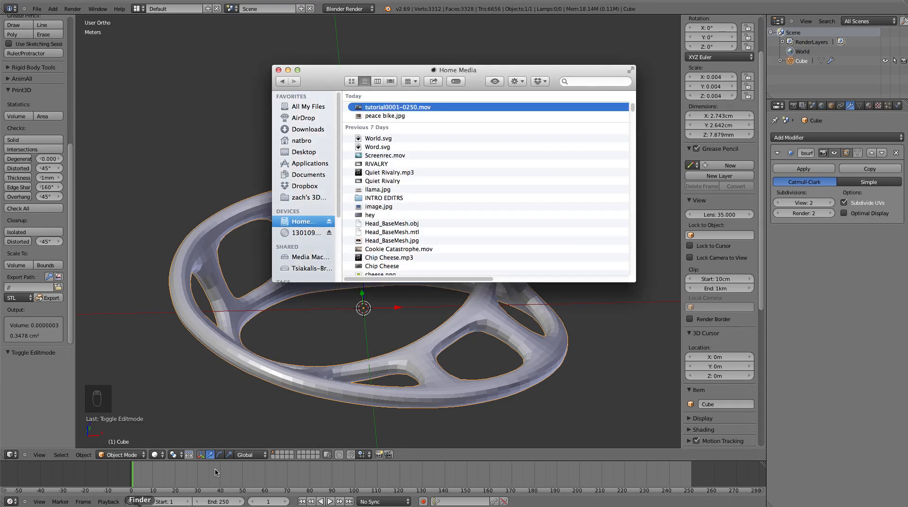
left_click(308, 197)
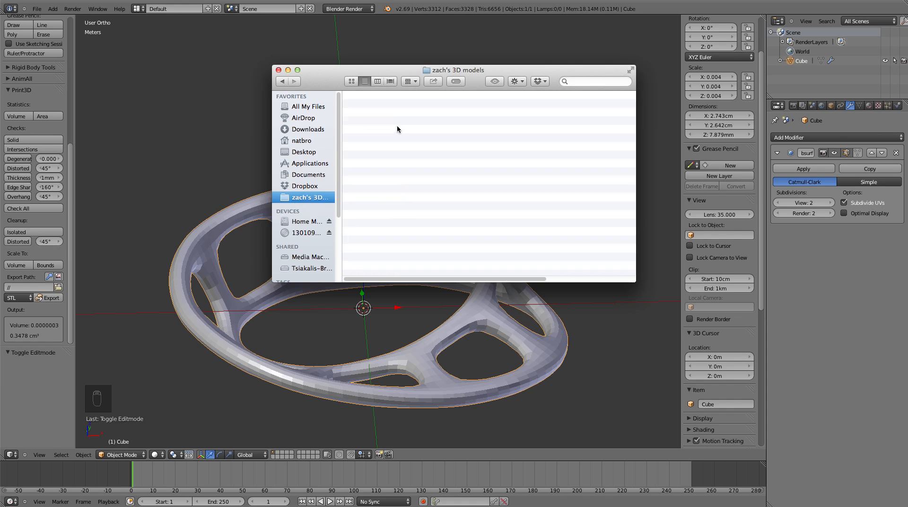
scroll(390, 107, "up", 10)
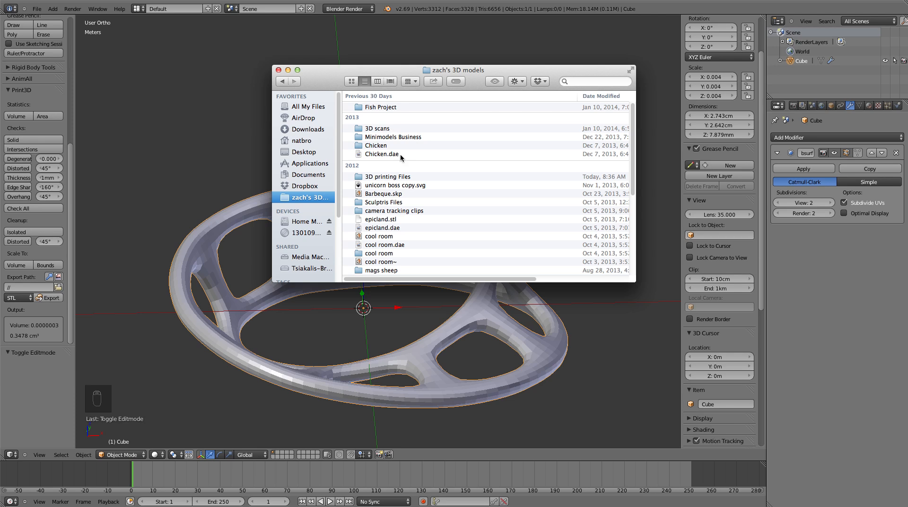
double_click(388, 178)
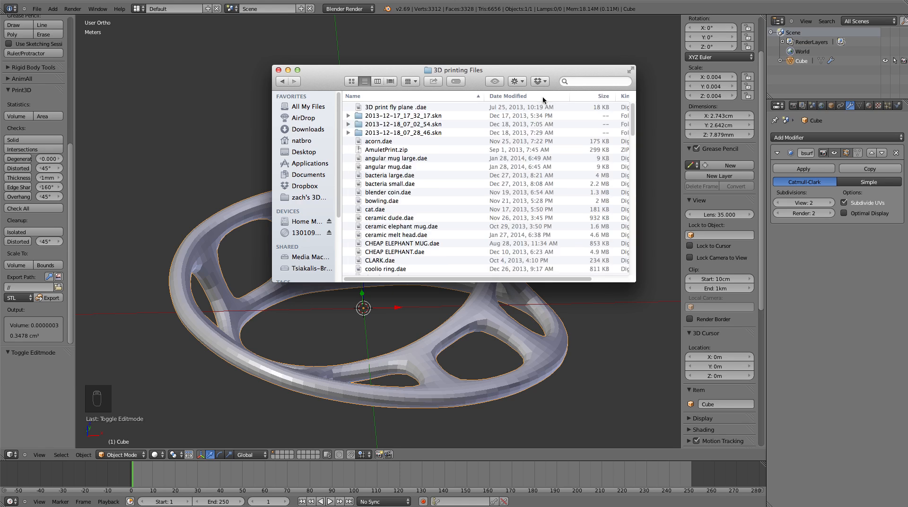
left_click(542, 96)
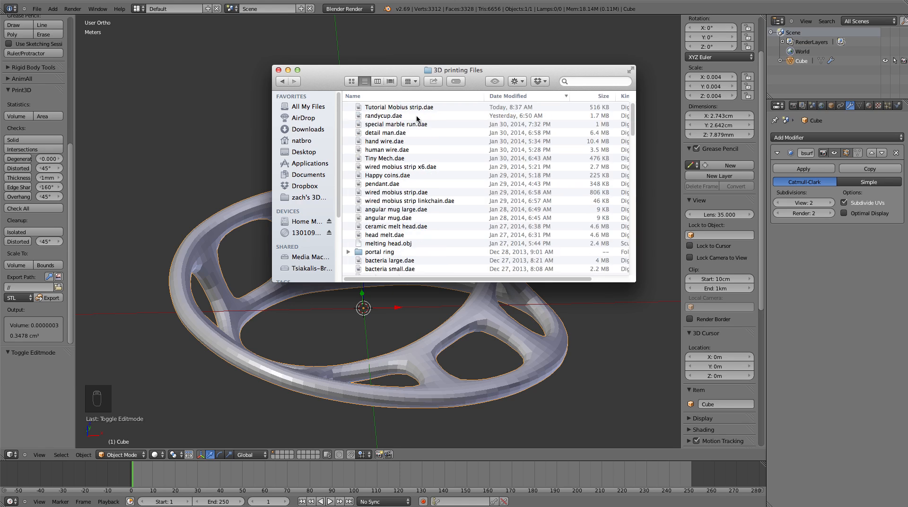
Step: Preview "Tutorial Mobius strip.dae" with Quick Look, rotate the model and close the preview
left_click(372, 108)
key("space")
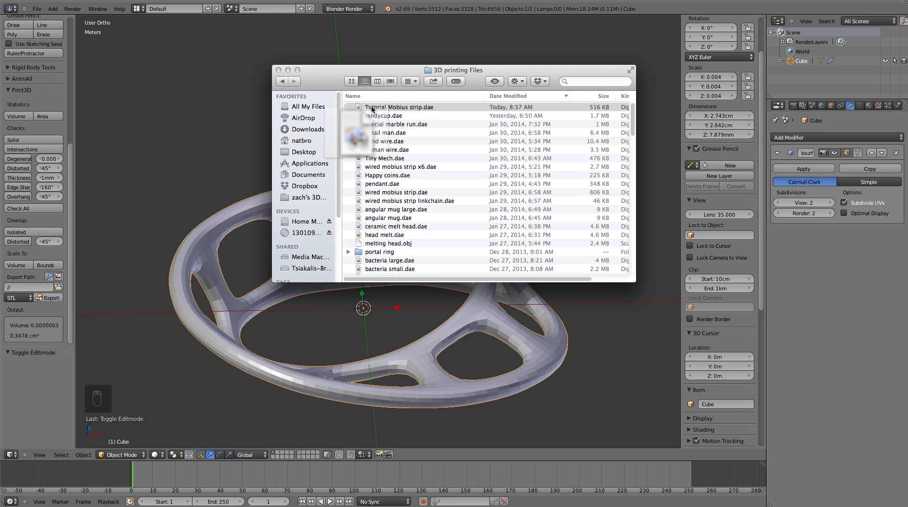
mouse_move(368, 335)
left_mouse_down()
mouse_move(313, 382)
mouse_move(405, 375)
mouse_move(340, 344)
mouse_move(284, 341)
mouse_move(246, 367)
mouse_move(369, 236)
mouse_move(324, 170)
mouse_move(307, 346)
mouse_move(452, 320)
mouse_move(384, 354)
mouse_move(410, 282)
mouse_move(372, 334)
mouse_move(377, 345)
left_mouse_up()
key("space")
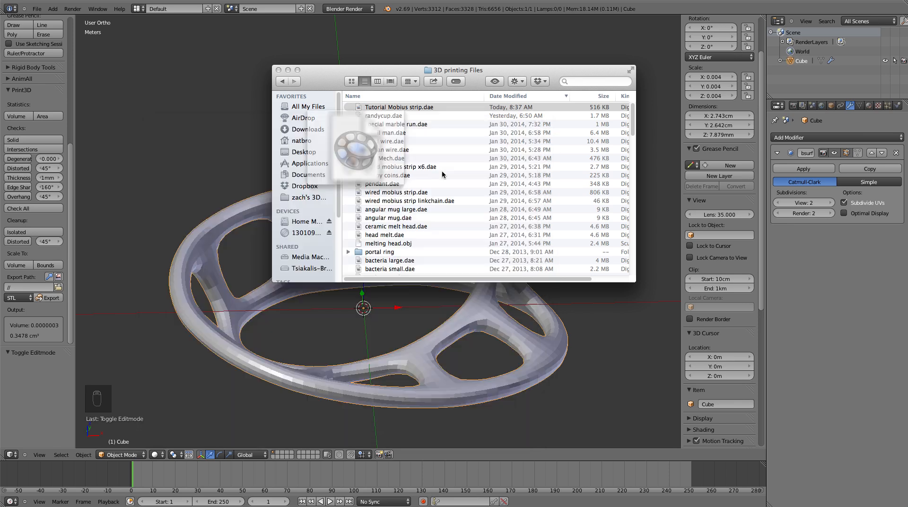
Step: Switch to Chrome, fit its window to the screen and open the Shapeways model upload page
left_click(376, 505)
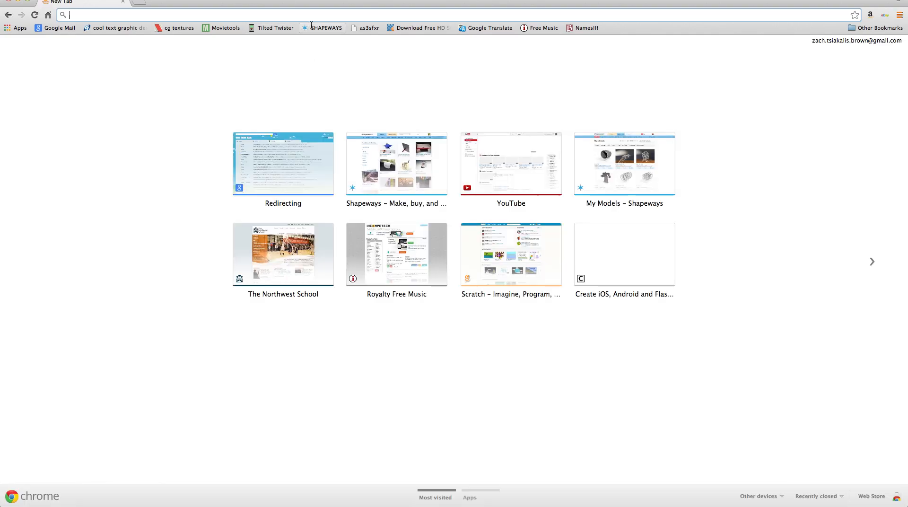
left_click_drag(304, 0, 304, 7)
mouse_move(906, 506)
left_mouse_down()
mouse_move(832, 483)
mouse_move(901, 503)
left_mouse_up()
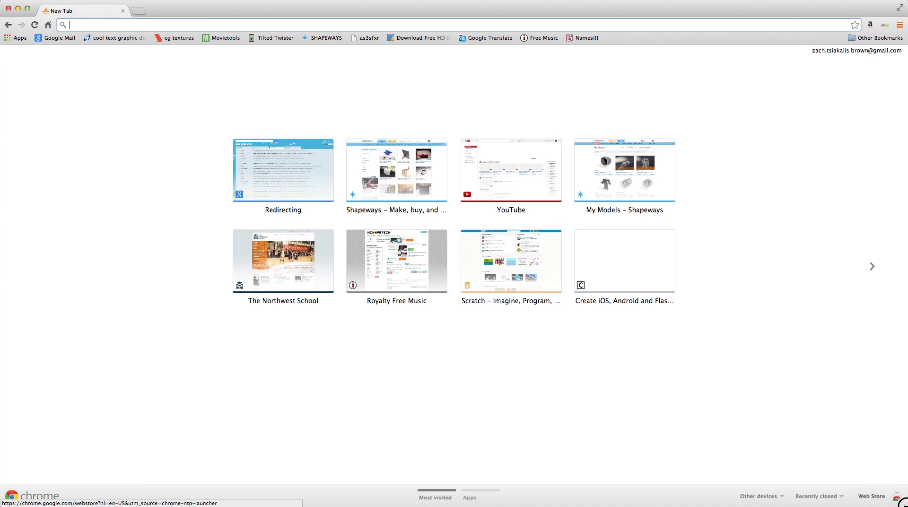
left_click(318, 41)
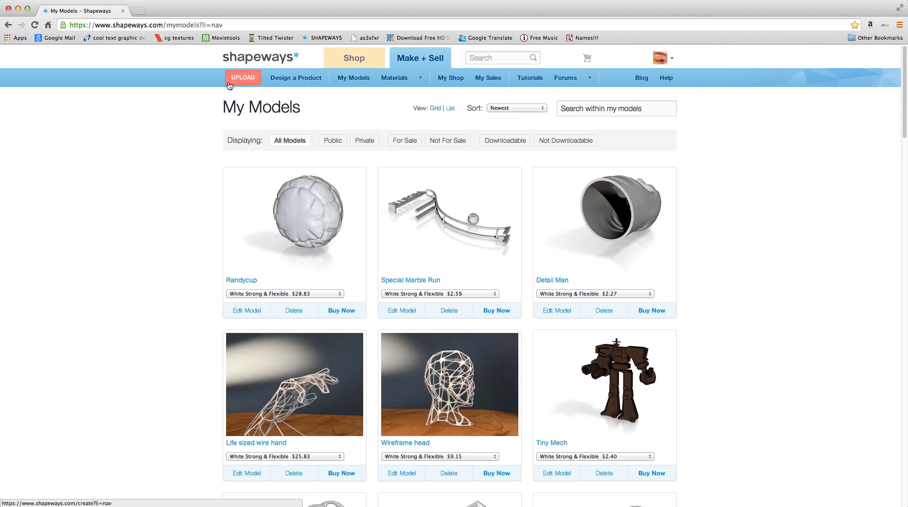
left_click(243, 78)
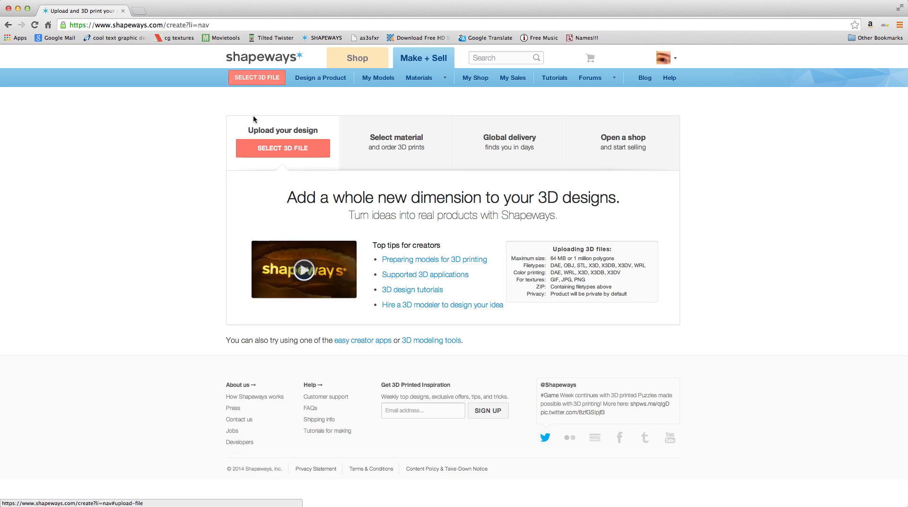
Step: Upload "Tutorial Mobius strip.dae" from the 3D printing Files folder to Shapeways
left_click(263, 152)
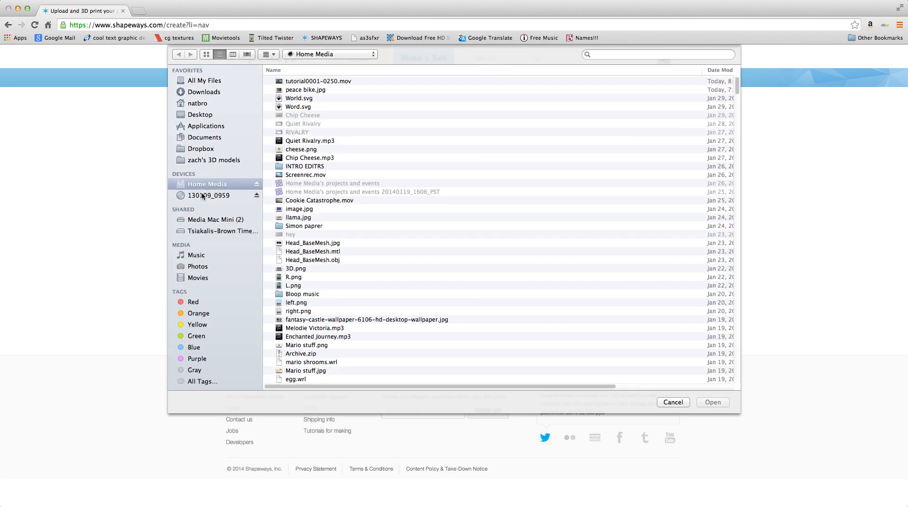
left_click(212, 162)
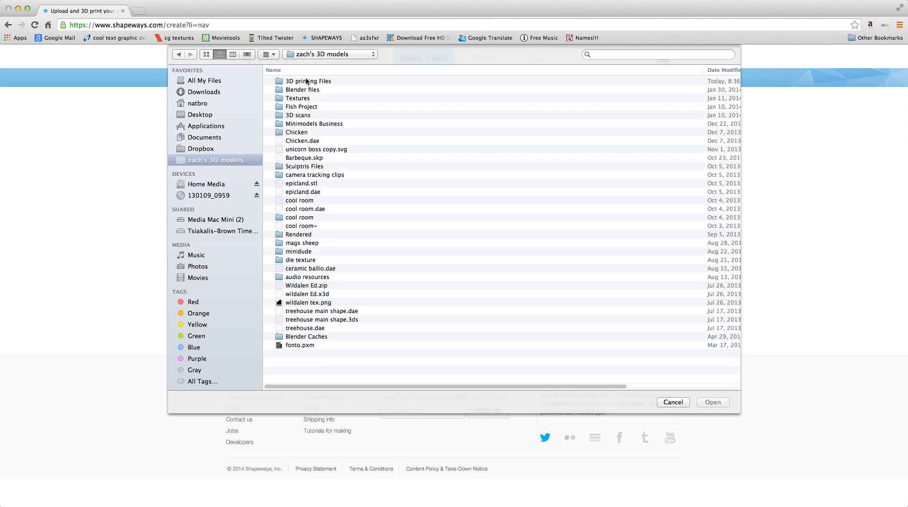
left_click(306, 81)
double_click(306, 82)
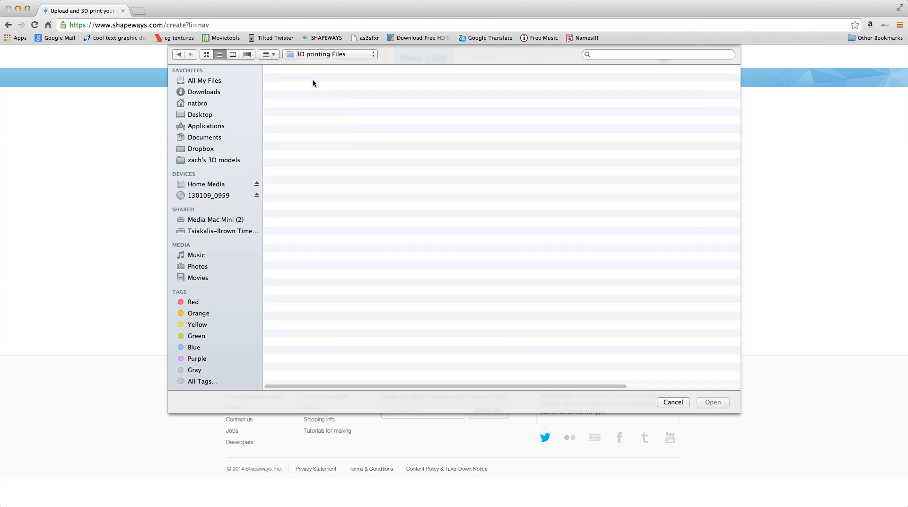
left_click(325, 81)
double_click(326, 81)
mouse_move(323, 79)
left_click(248, 150)
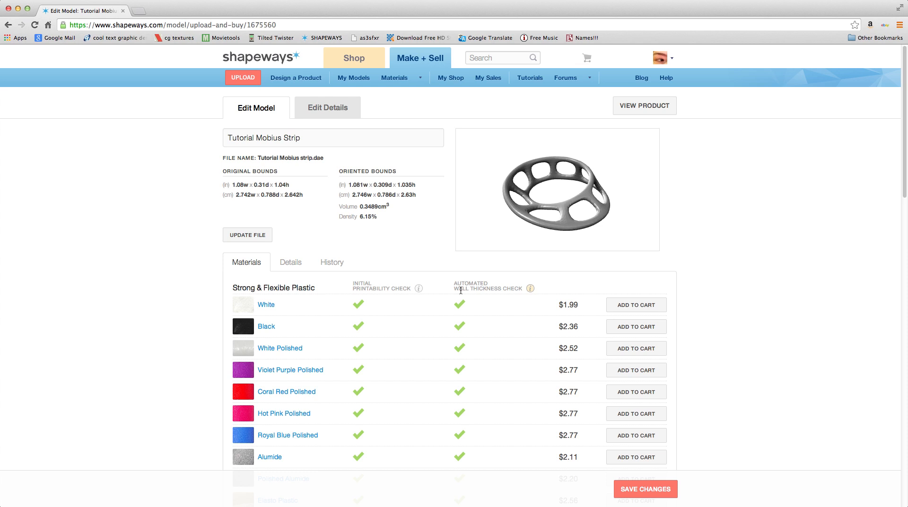
Step: Enlarge the uploaded ring's 3D preview and review the material checks from the plastics to the ceramics
scroll(578, 219, "up", 2)
scroll(579, 219, "up", 2)
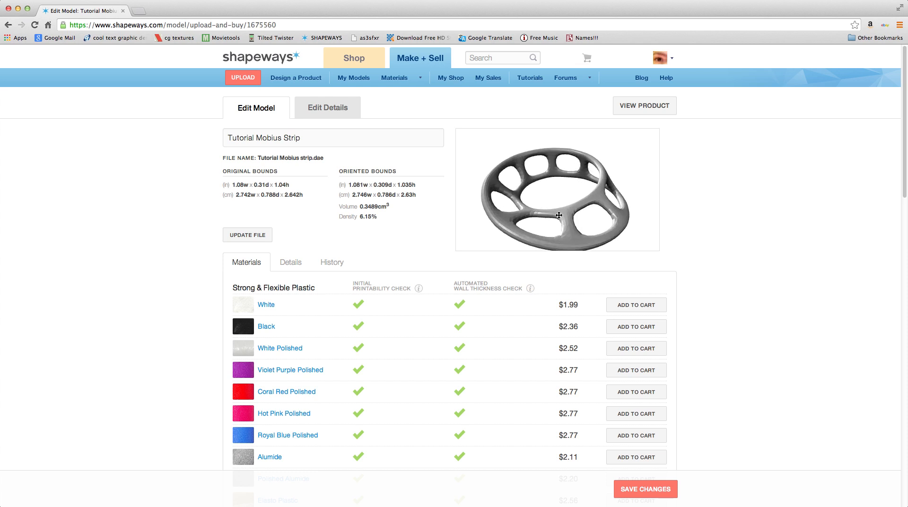
scroll(701, 303, "down", 2)
scroll(323, 335, "down", 10)
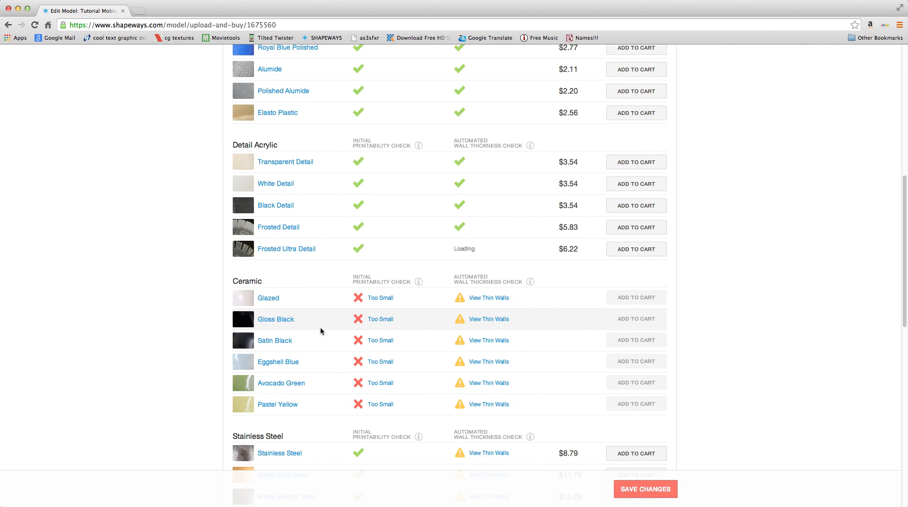
scroll(278, 290, "down", 1)
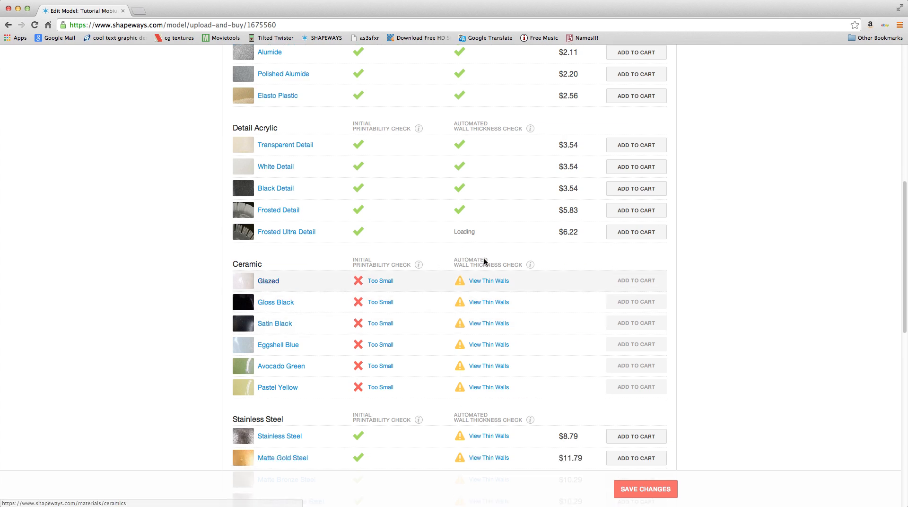
Step: View the thin walls for the Glazed ceramic material, rotate the ring to examine it and close the check
left_click(495, 285)
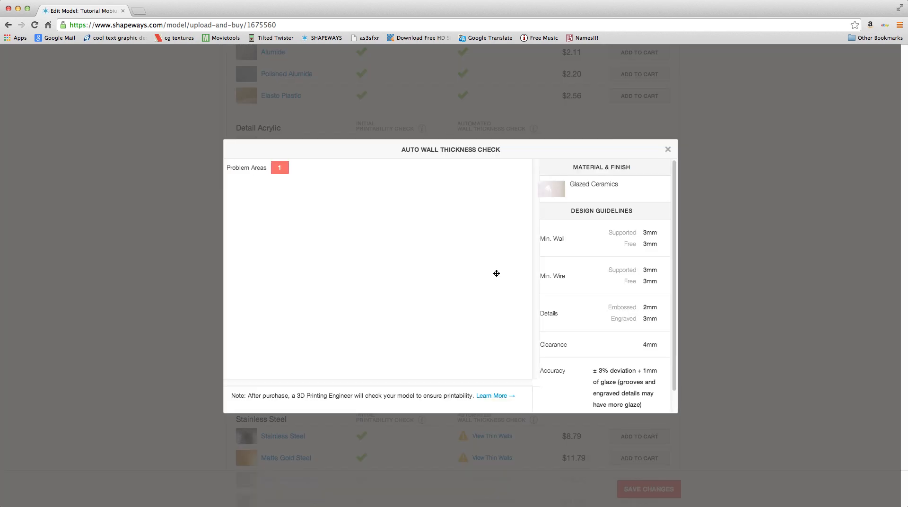
left_click_drag(378, 306, 409, 246)
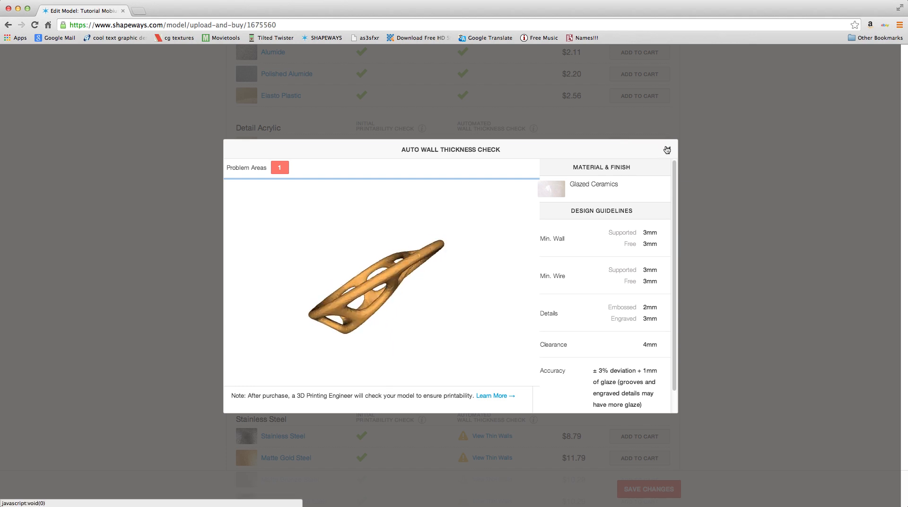
left_click_drag(407, 276, 348, 239)
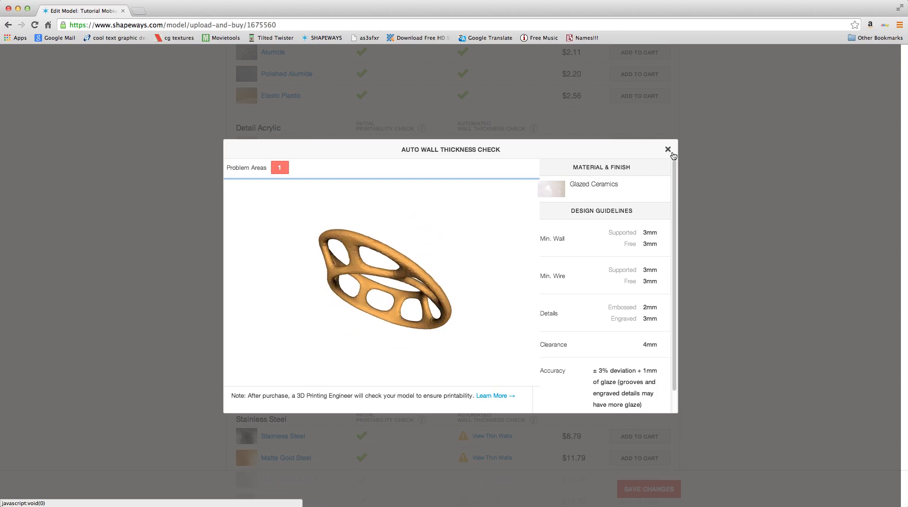
left_click(668, 150)
Step: Compare printability checks, wall thickness checks and prices across the plastic, acrylic, ceramic, stainless steel and precious metal materials
scroll(672, 392, "down", 3)
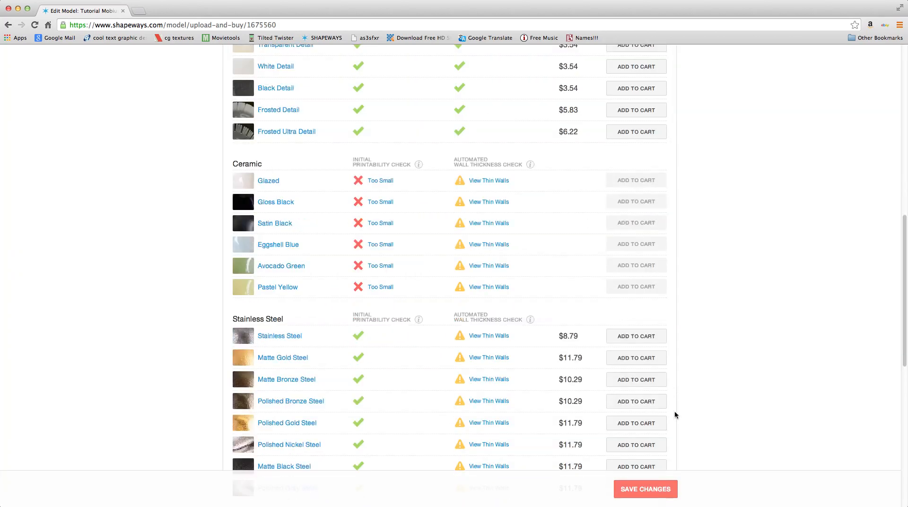
scroll(673, 412, "down", 2)
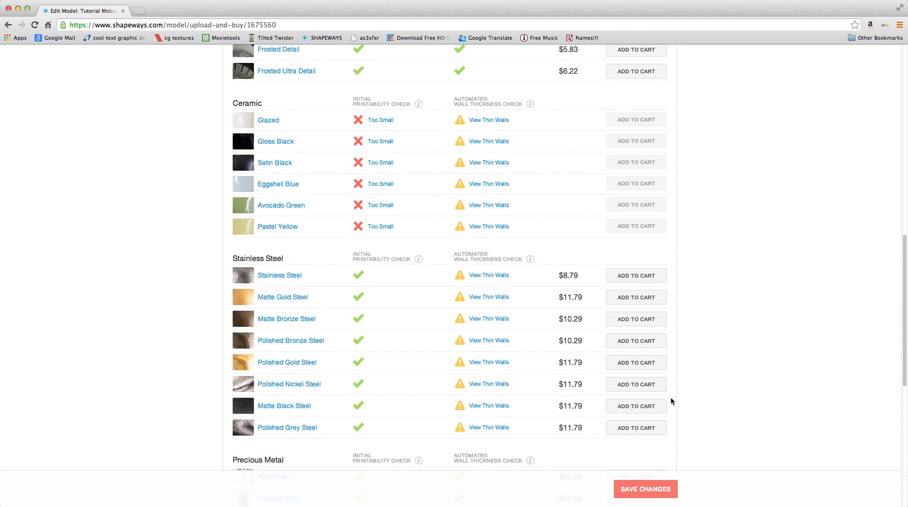
scroll(670, 397, "down", 3)
scroll(696, 411, "down", 6)
scroll(696, 411, "up", 20)
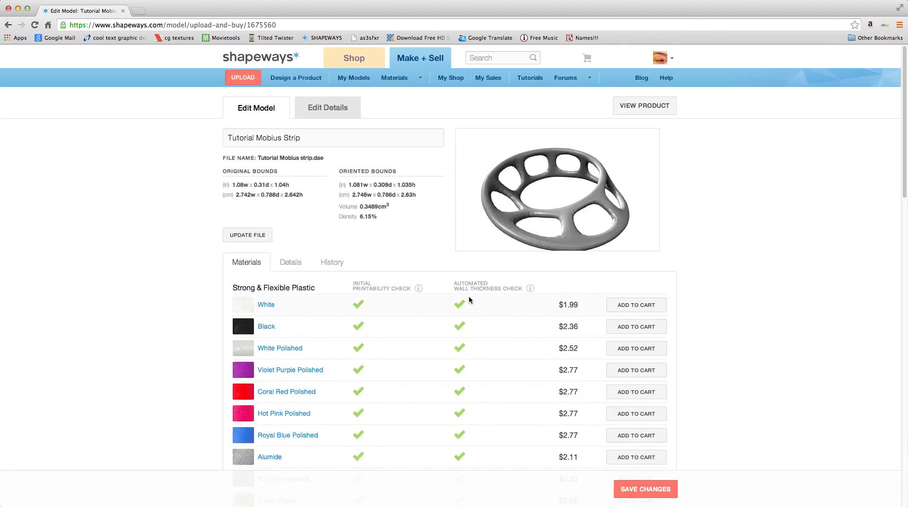
scroll(732, 345, "down", 12)
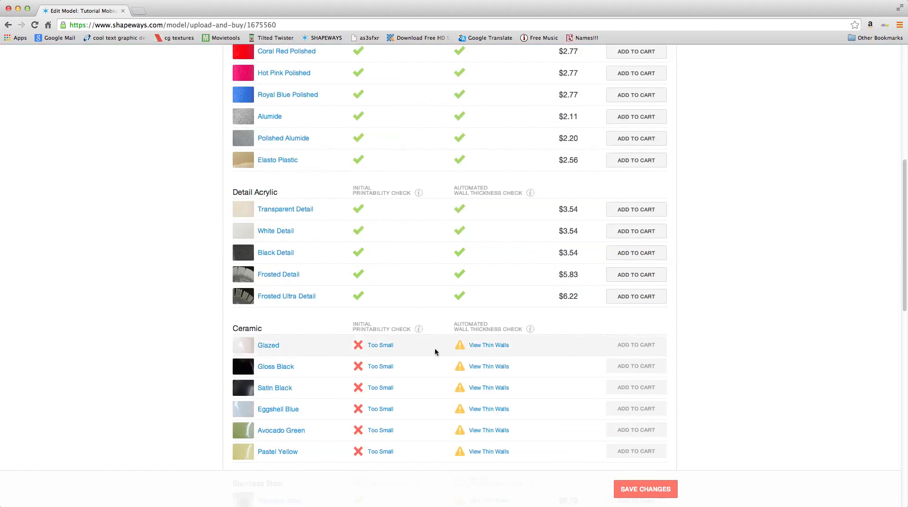
scroll(702, 346, "up", 12)
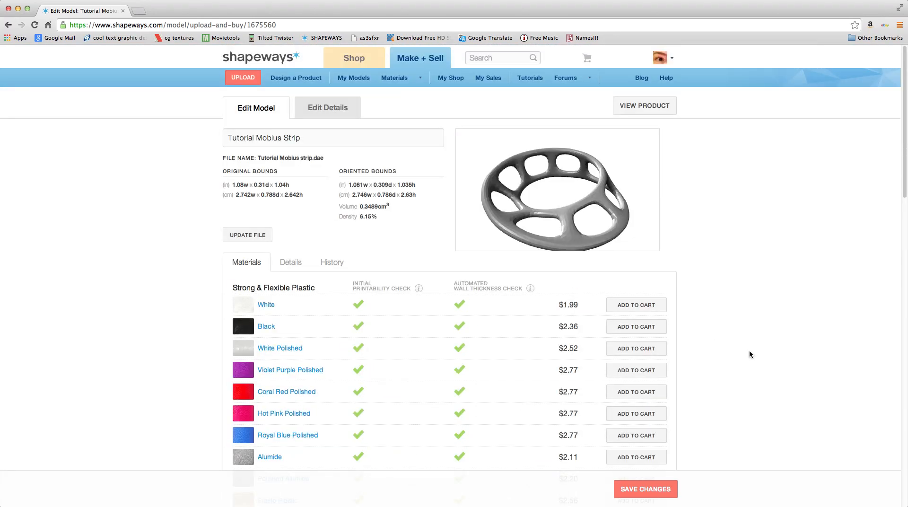
scroll(749, 350, "down", 20)
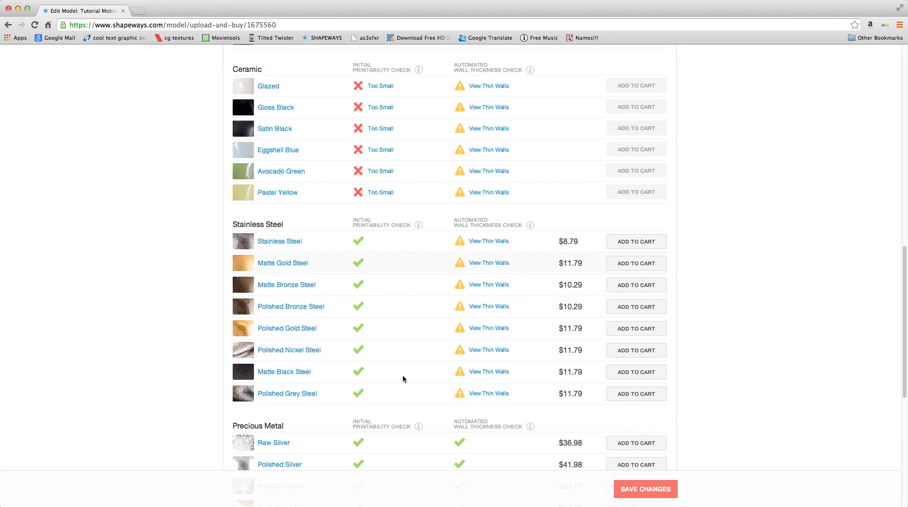
Step: Add the ring to the cart in the Violet Purple Polished variant of Strong & Flexible Plastic
scroll(690, 434, "up", 1)
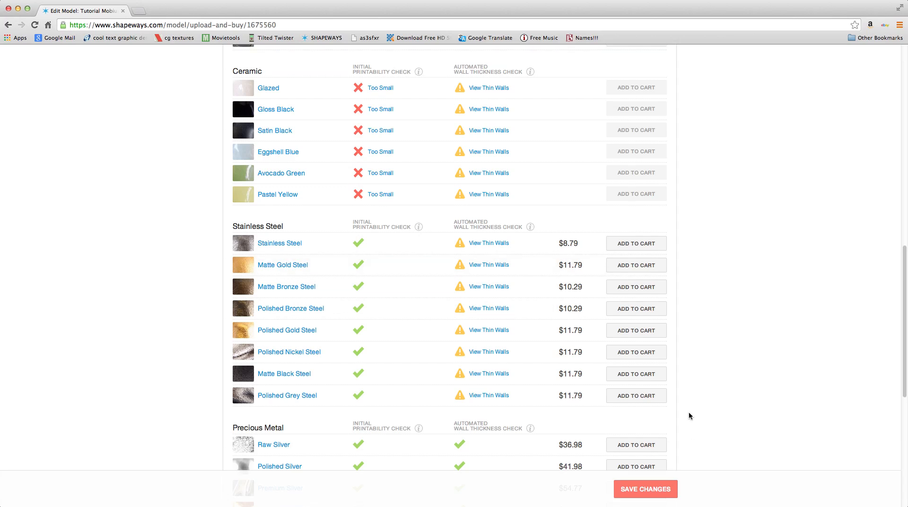
scroll(688, 412, "up", 18)
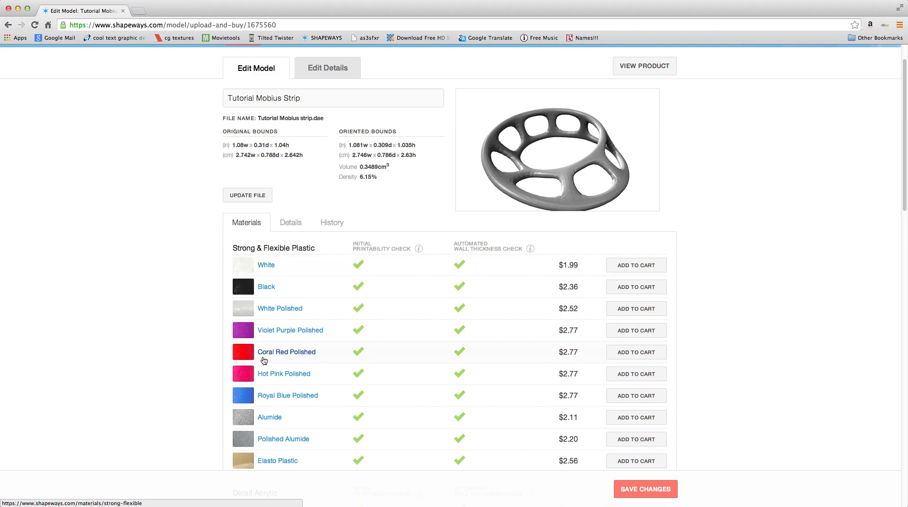
scroll(266, 340, "down", 5)
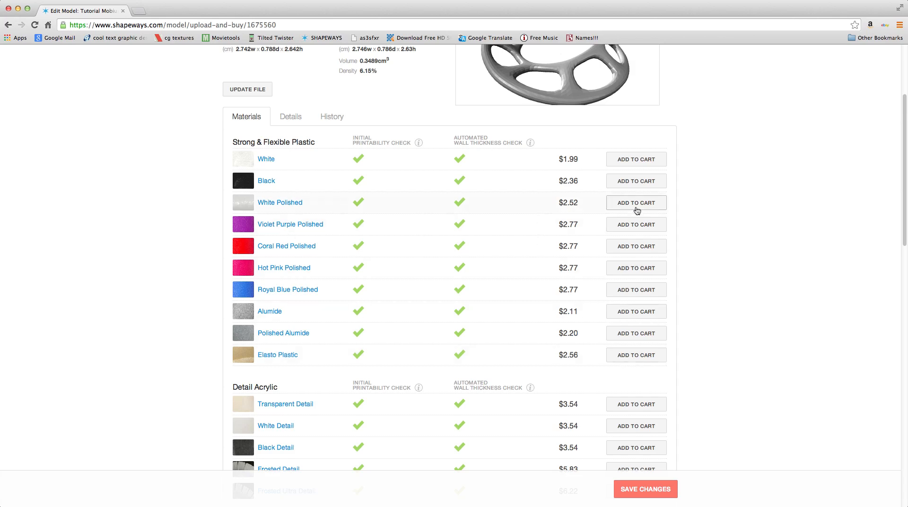
left_click(637, 224)
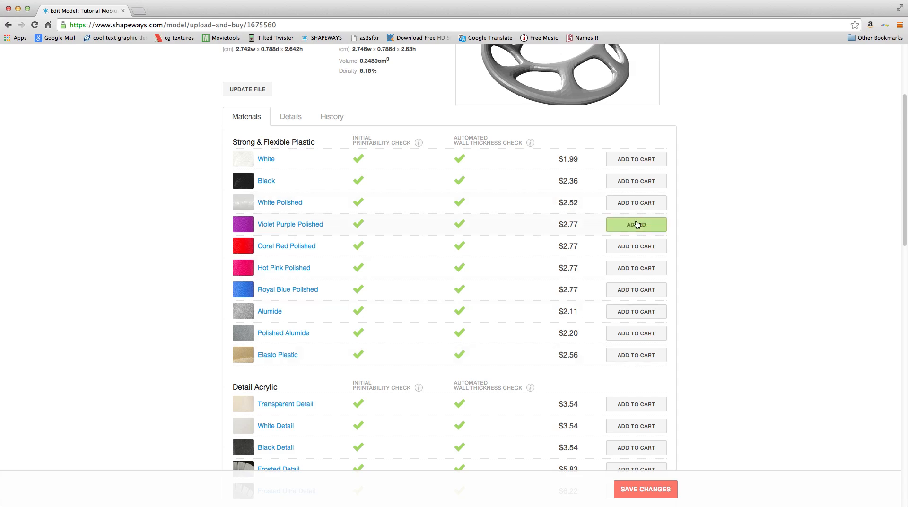
Step: Open the shopping cart and review the ring's item price, shipping options, tax and estimated total
scroll(662, 364, "up", 3)
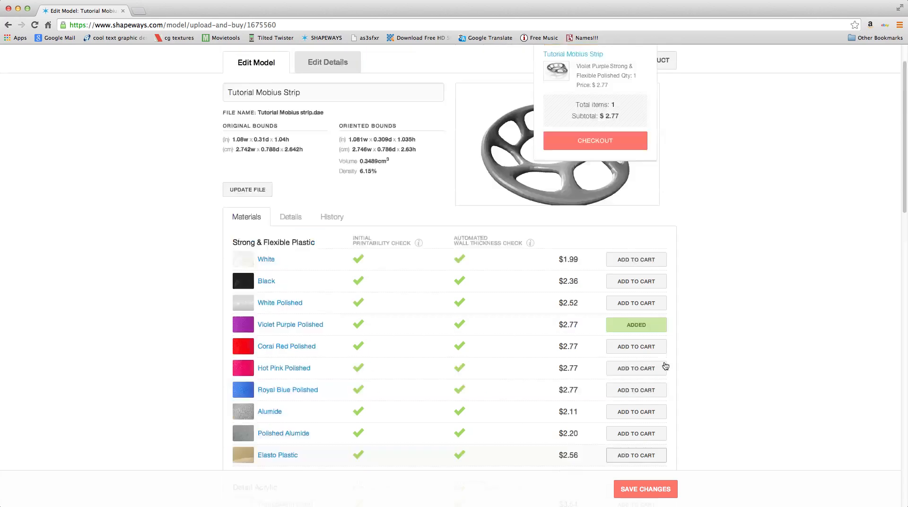
scroll(668, 332, "up", 1)
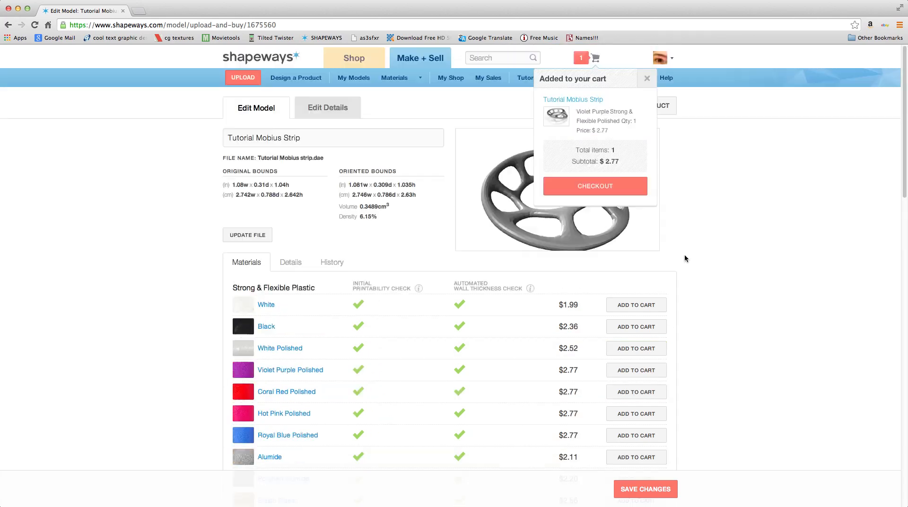
left_click(591, 58)
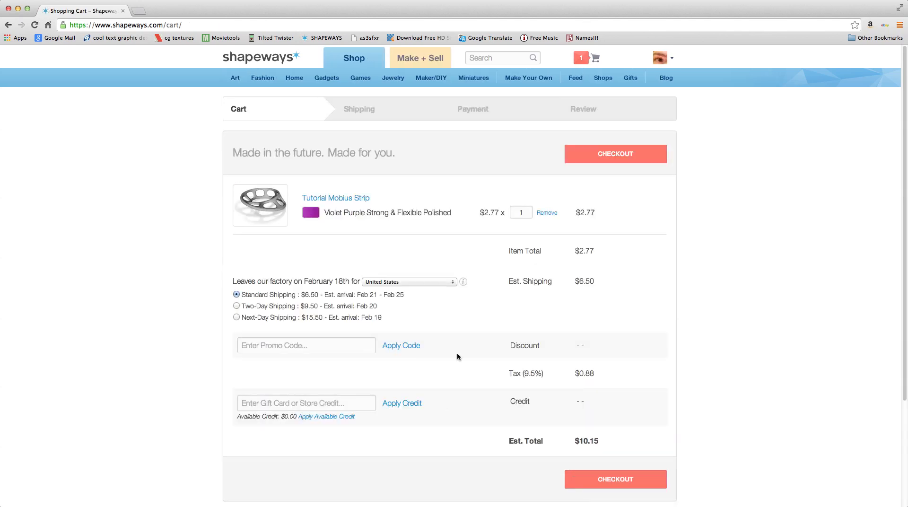
scroll(398, 410, "down", 3)
scroll(441, 298, "up", 3)
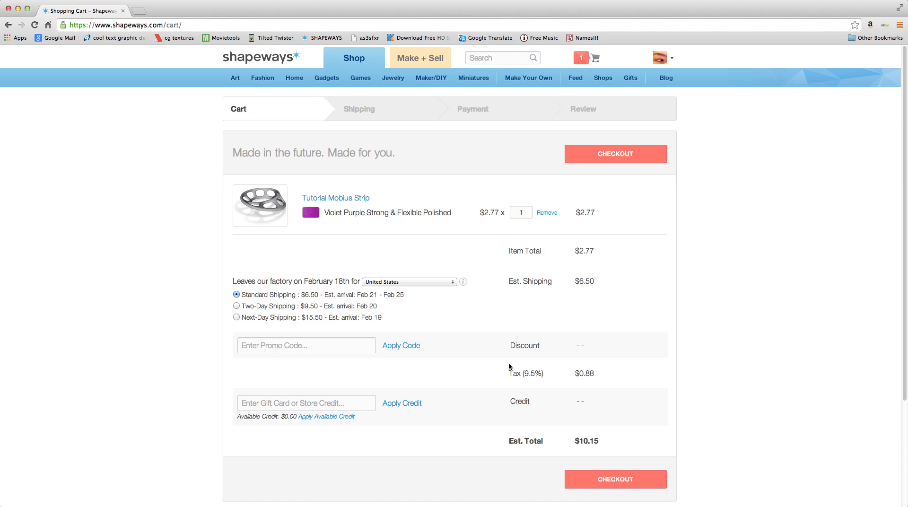